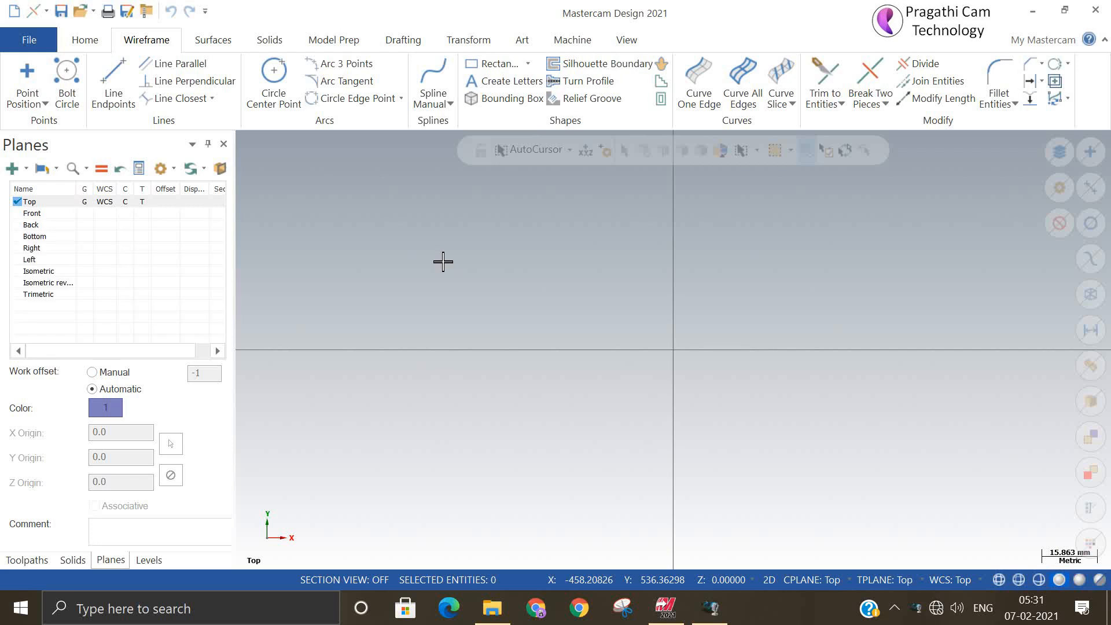
Step: Switch the graphics view to Isometric (WCS)
scroll(443, 262, down, 2)
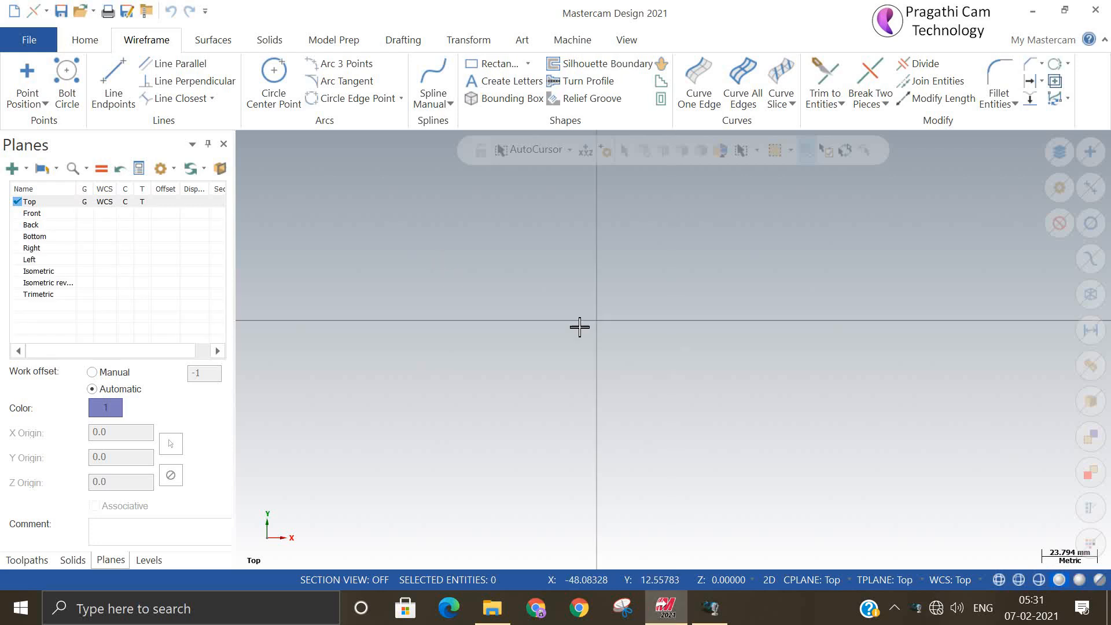
right_click(740, 363)
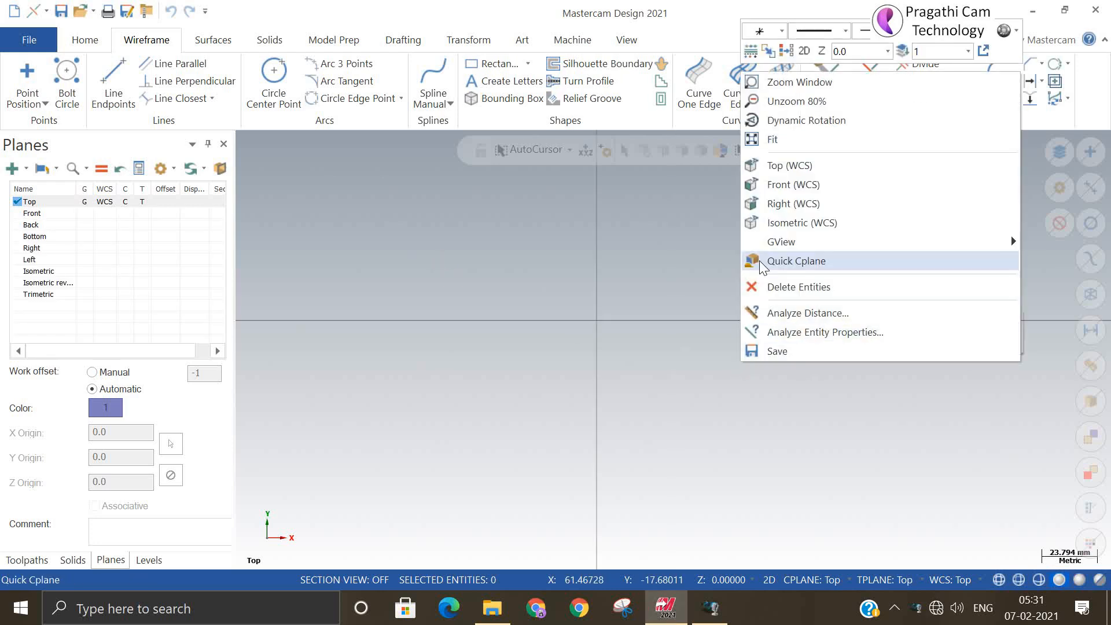
key(Escape)
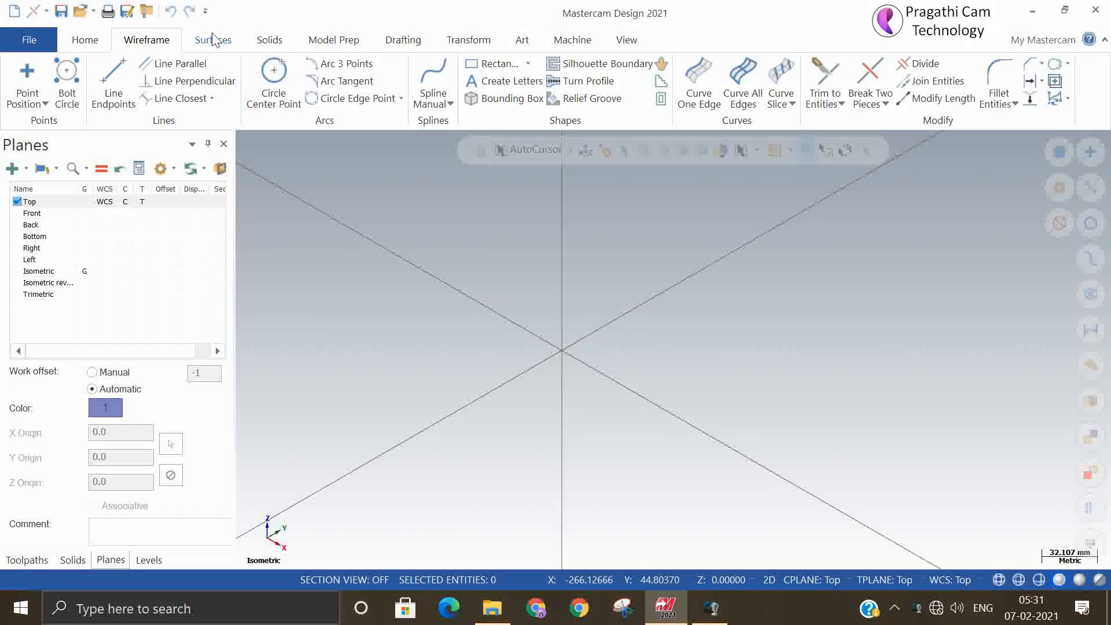
Step: Create a primitive solid block based at the origin, about 152 mm long, 134 mm wide and 84 mm high
click(266, 40)
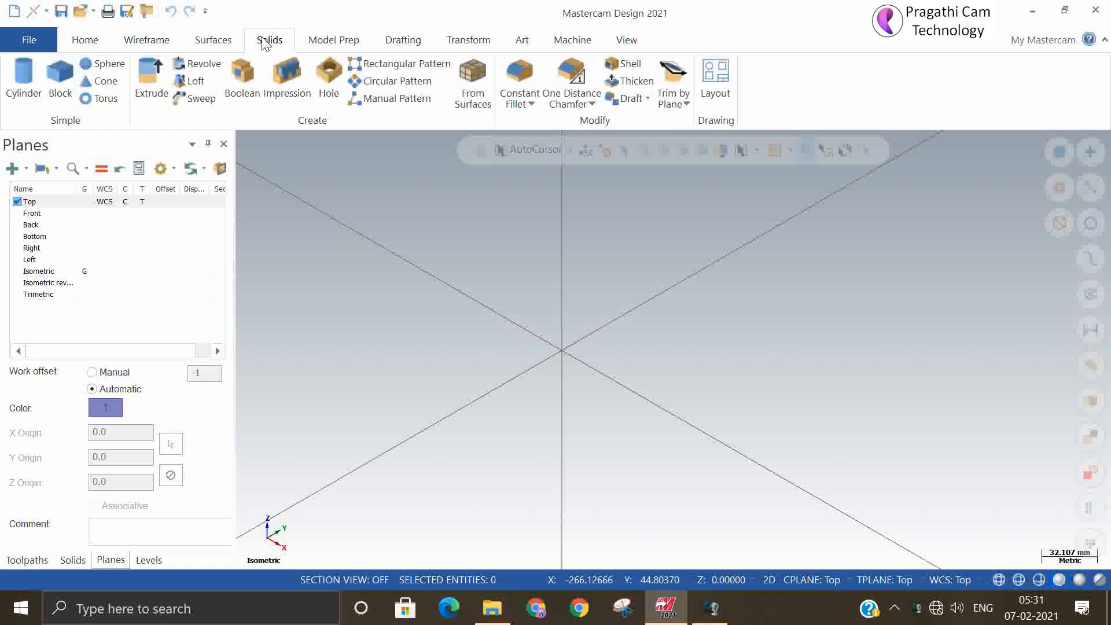
click(58, 86)
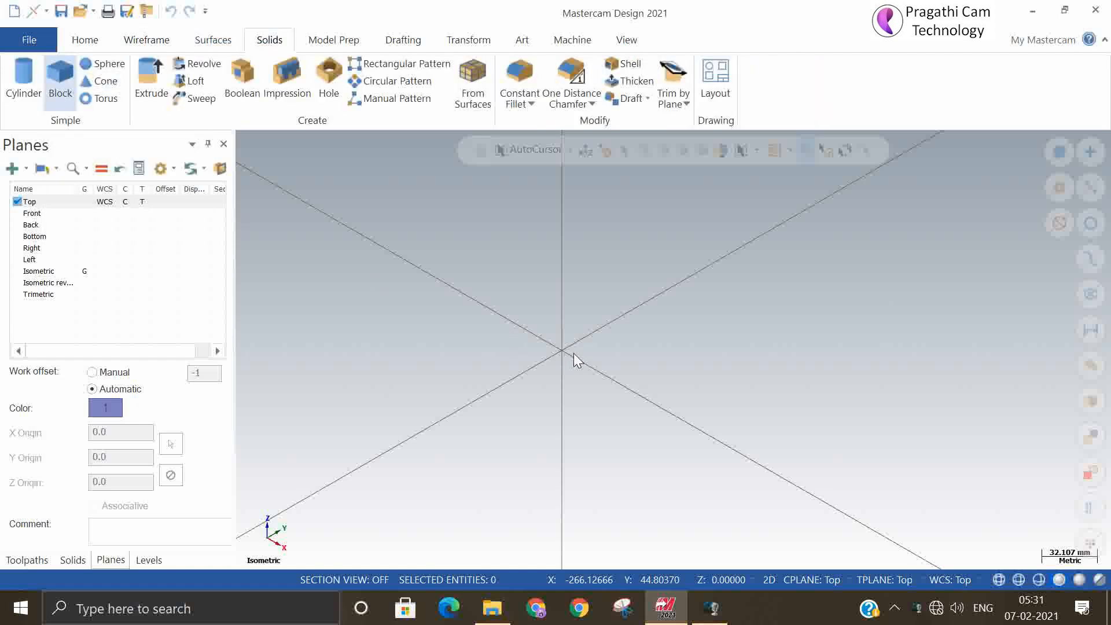
click(567, 355)
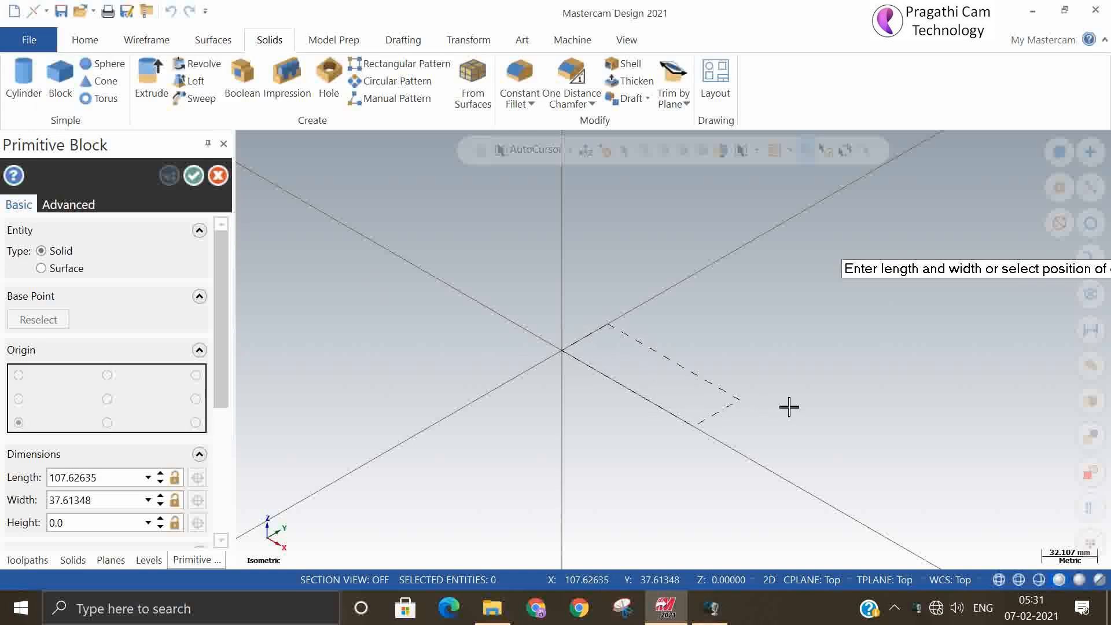
click(912, 364)
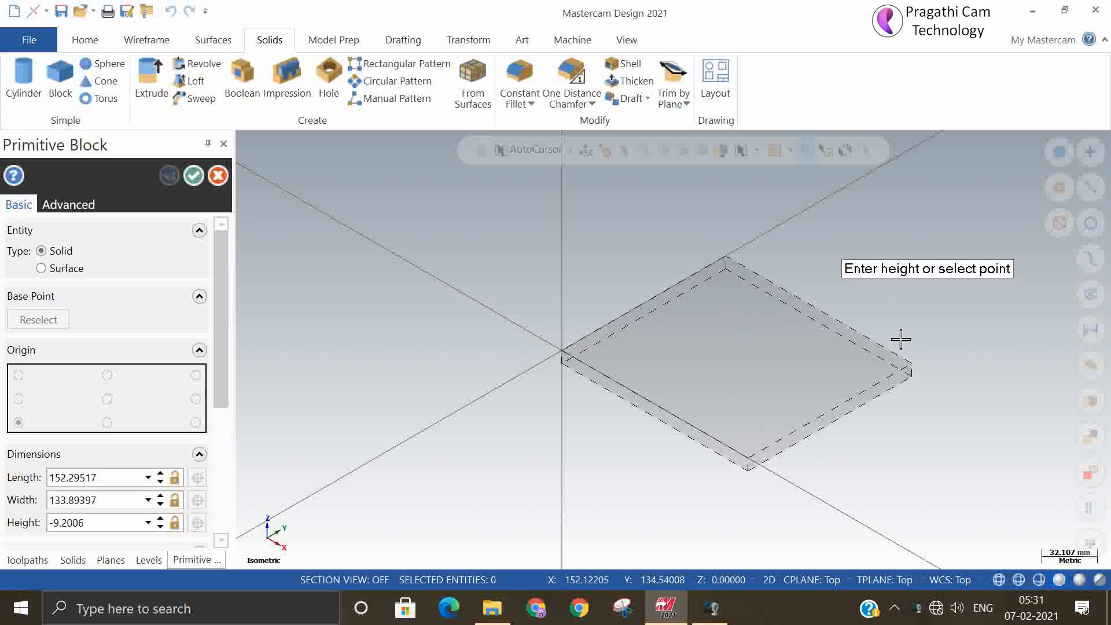
click(782, 231)
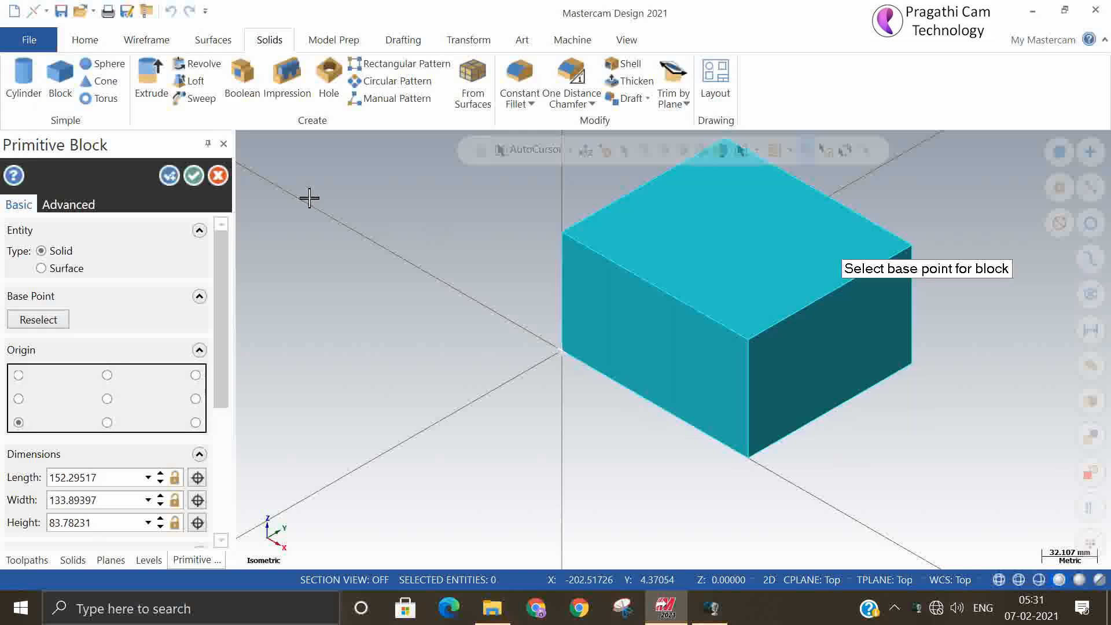
click(191, 175)
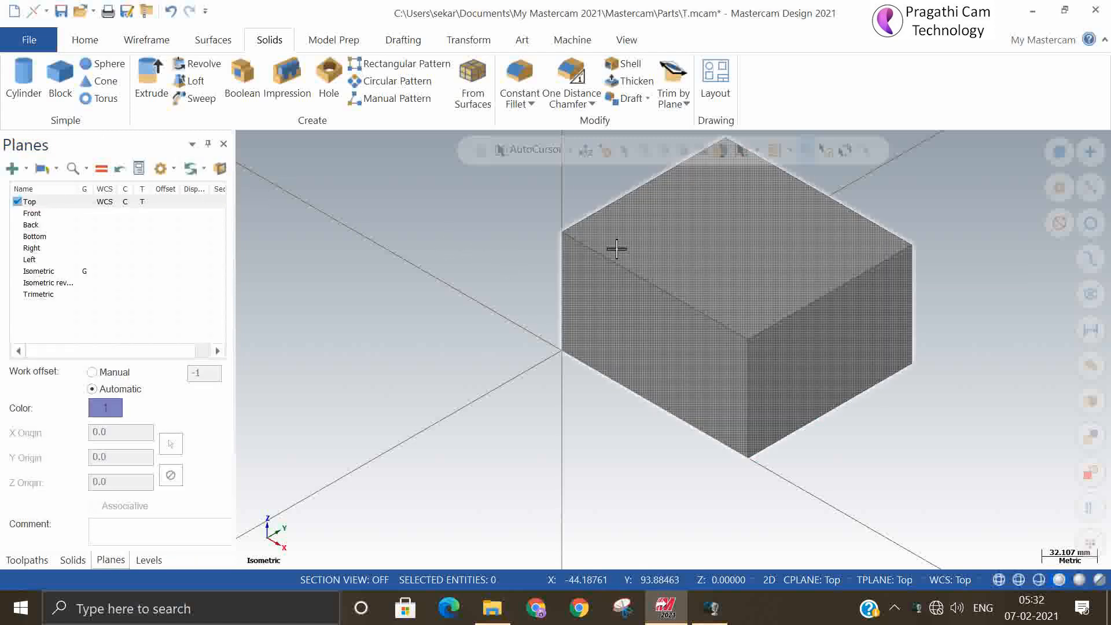
click(139, 41)
click(113, 81)
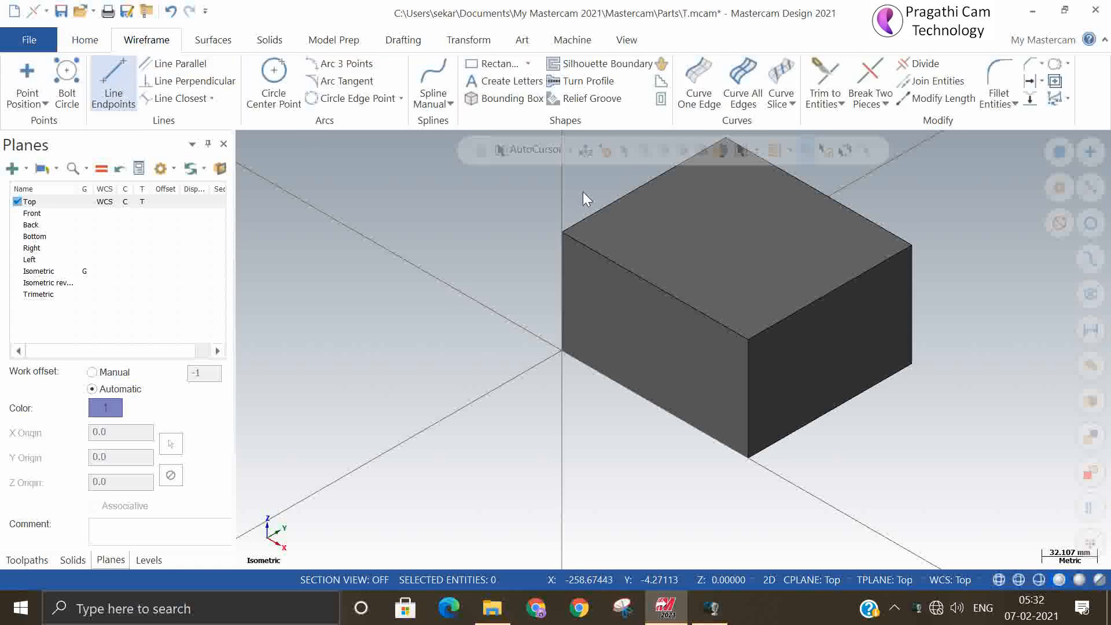
click(648, 185)
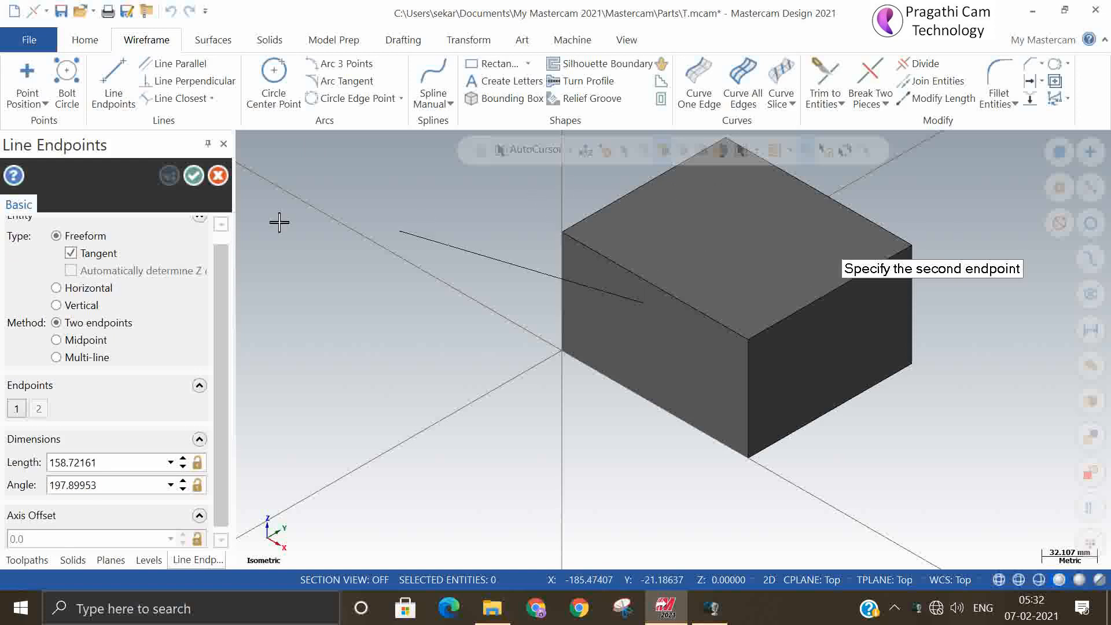
click(223, 175)
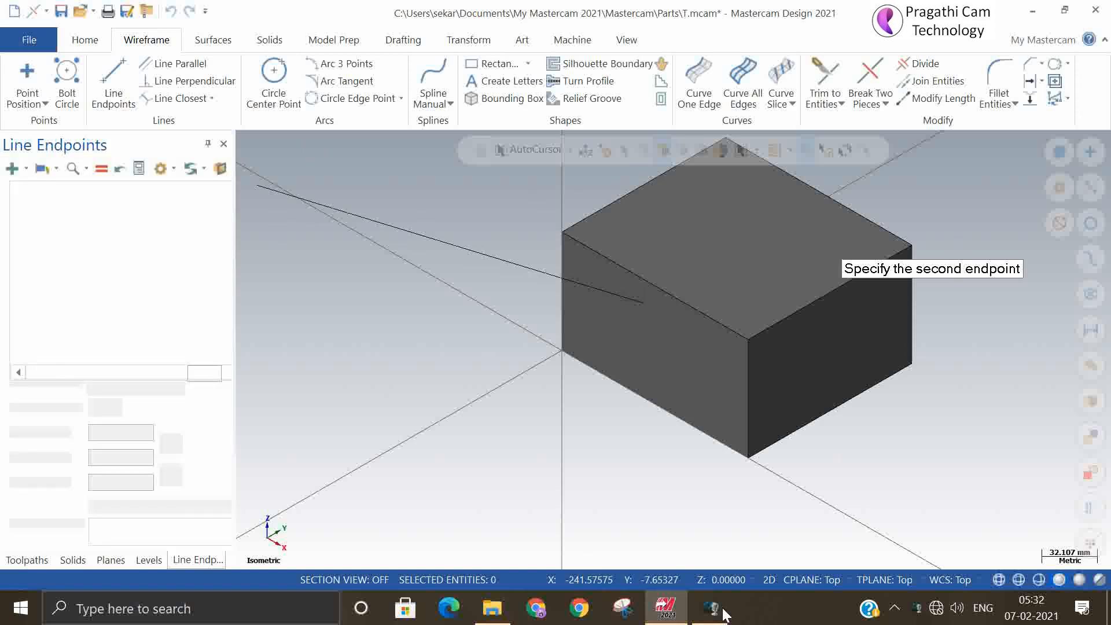
Step: Switch to 3D construction mode and draw two crossing lines joining the midpoints of opposite edges on the block's top face
click(770, 580)
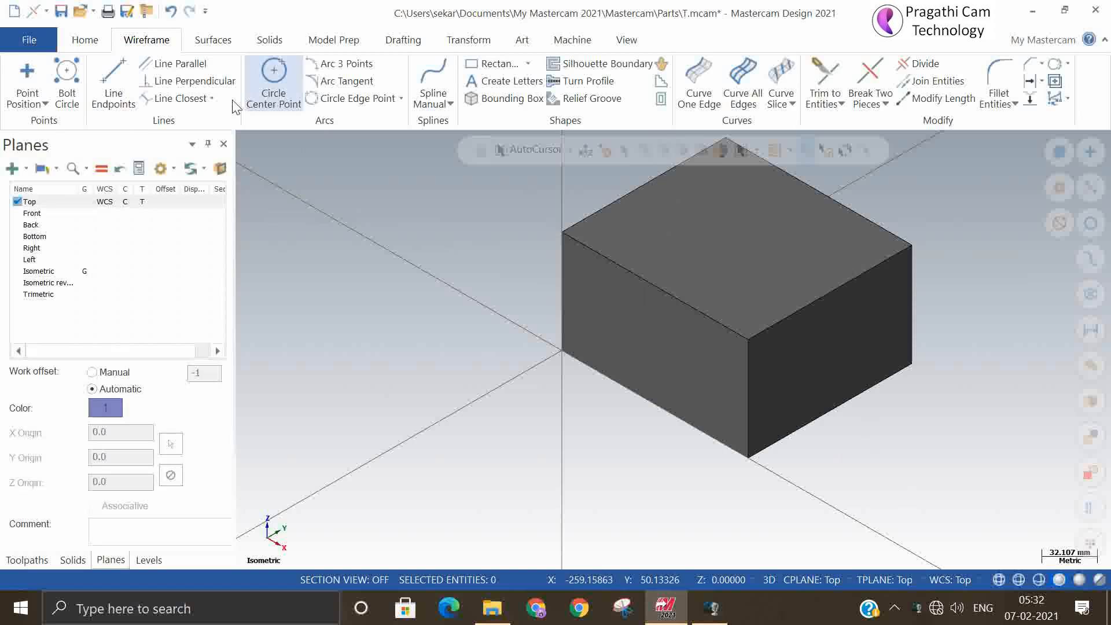
click(132, 86)
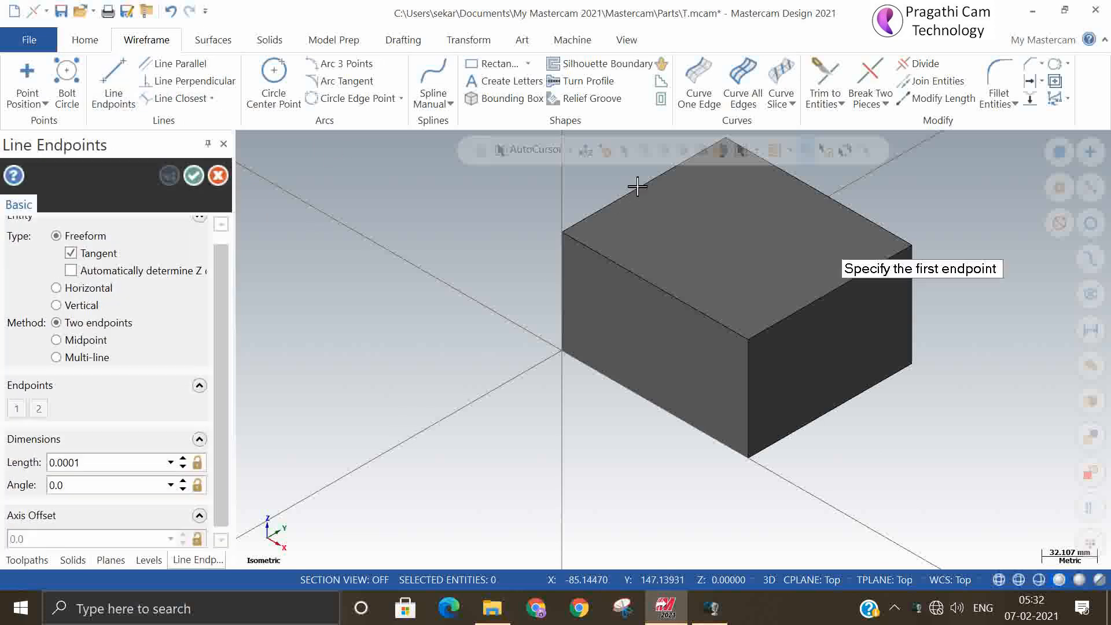
click(642, 185)
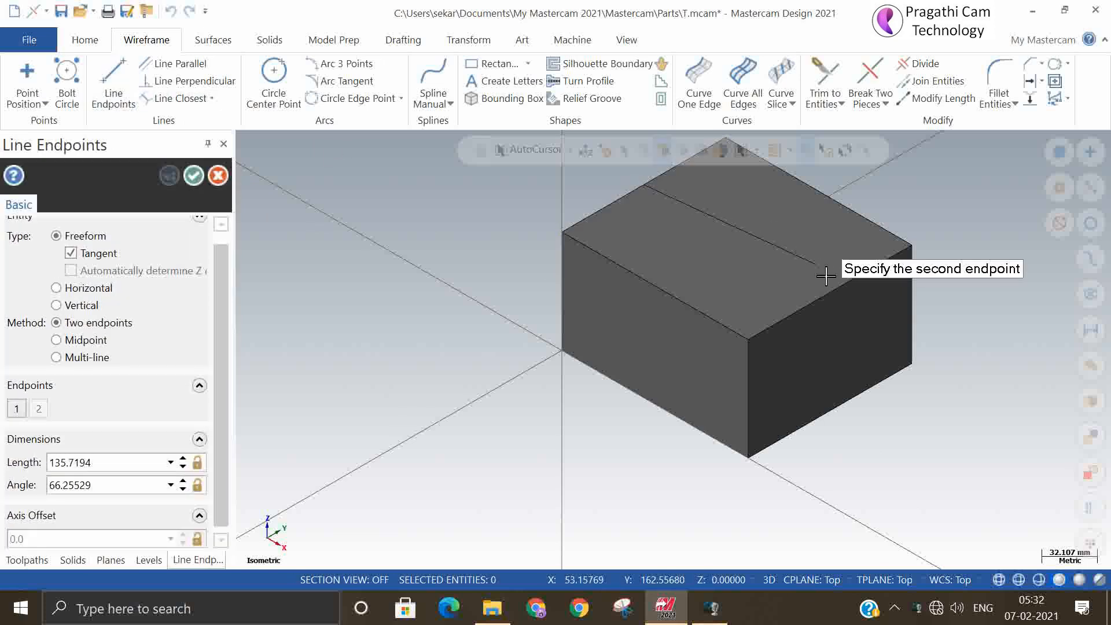
click(829, 294)
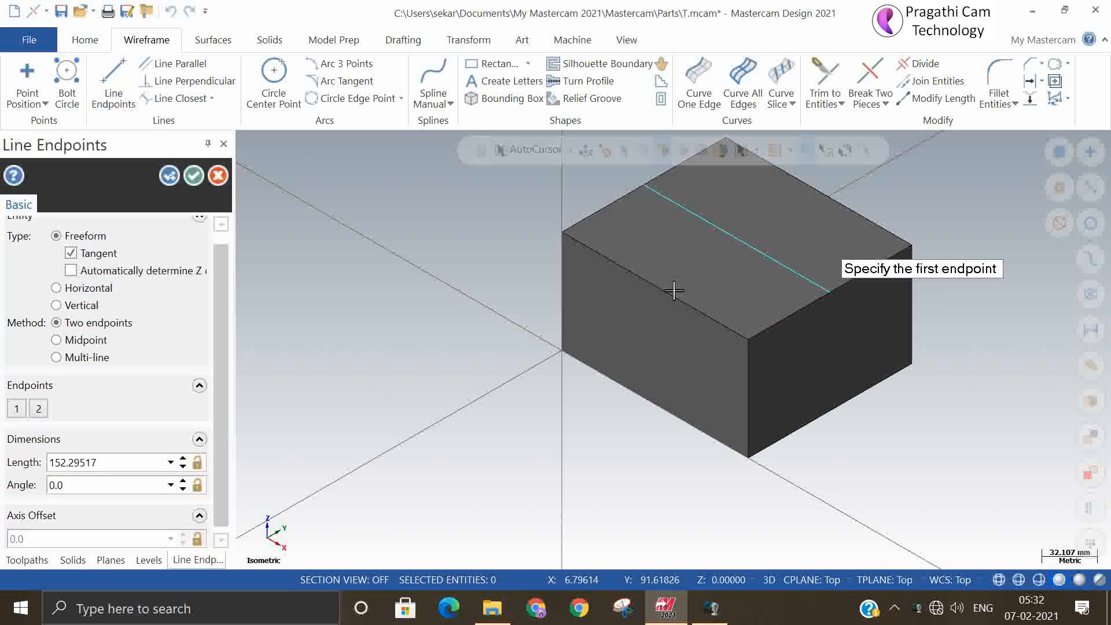
click(657, 283)
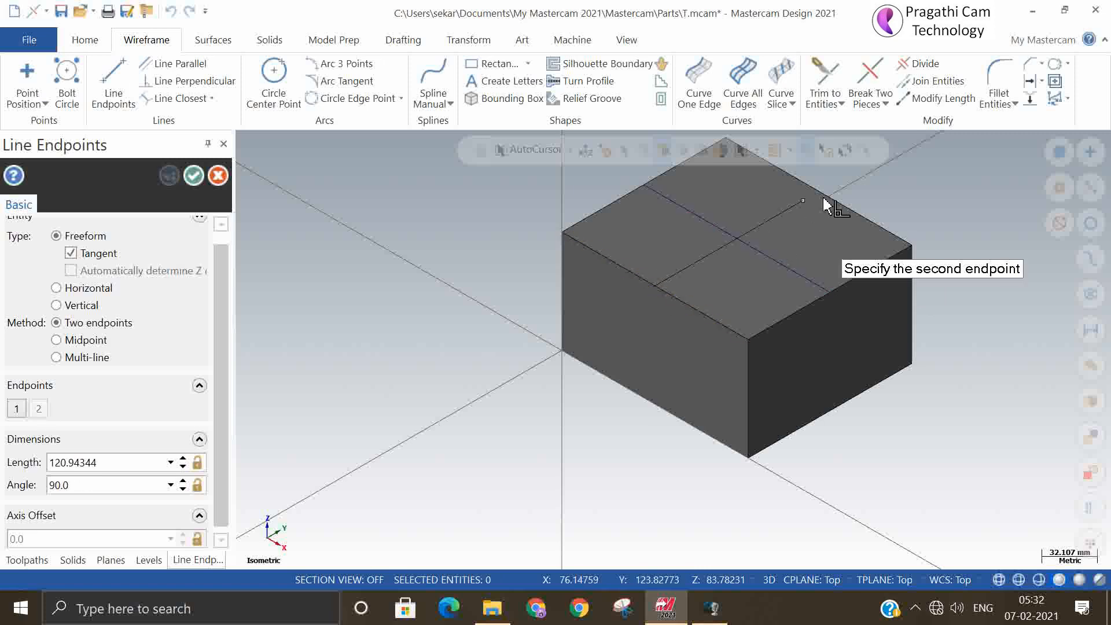
click(824, 192)
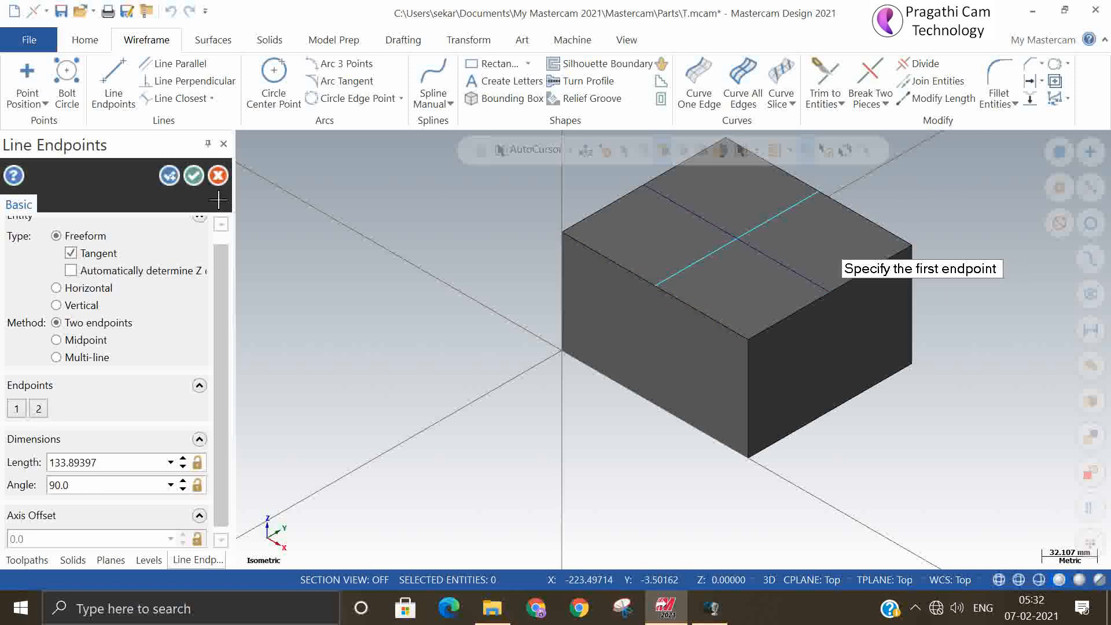
click(189, 176)
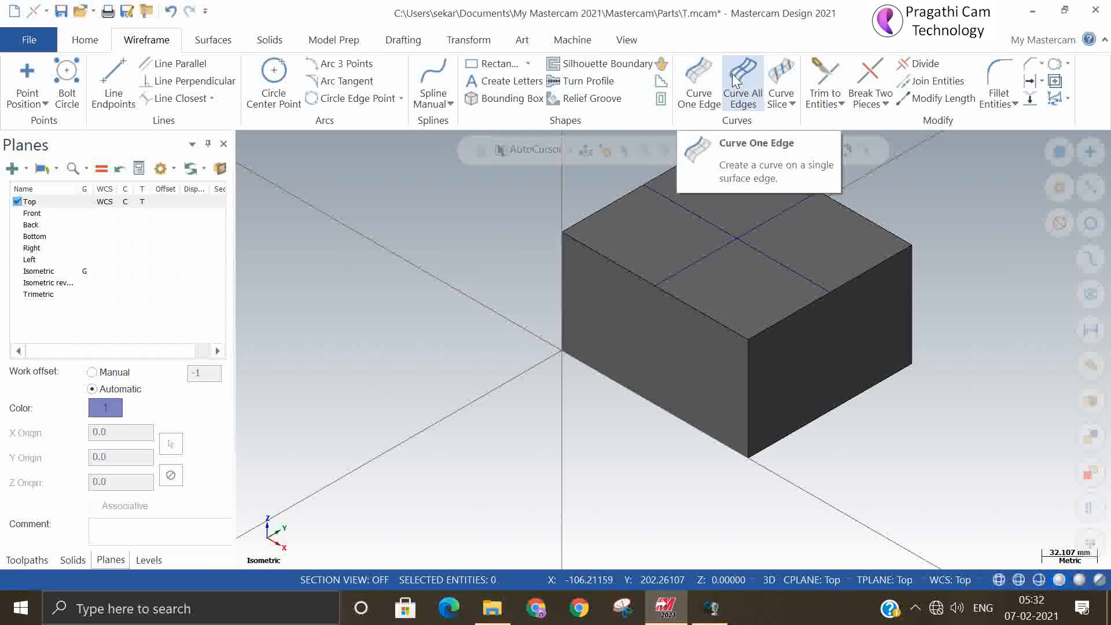
Step: Delete the solid block and the two crossing lines
click(711, 97)
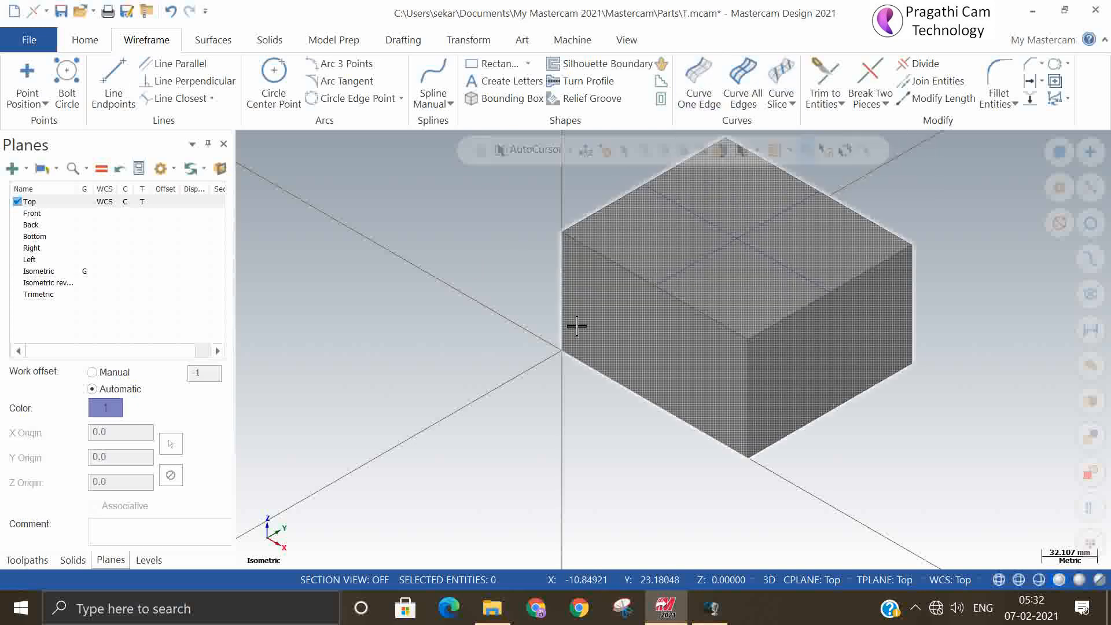
click(584, 325)
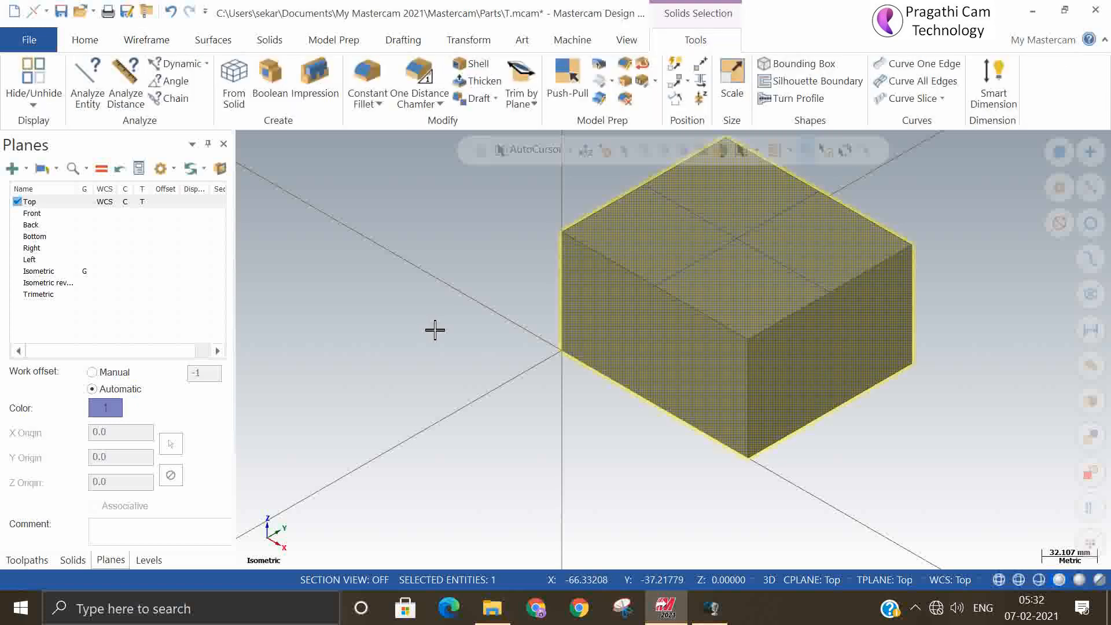
key(Delete)
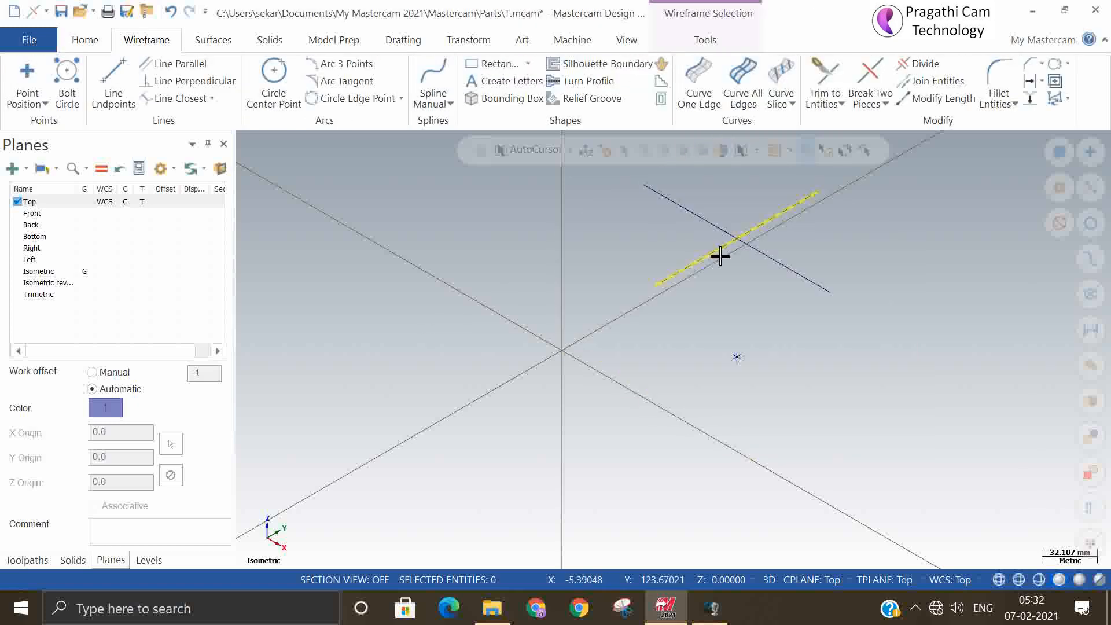
click(721, 255)
click(759, 252)
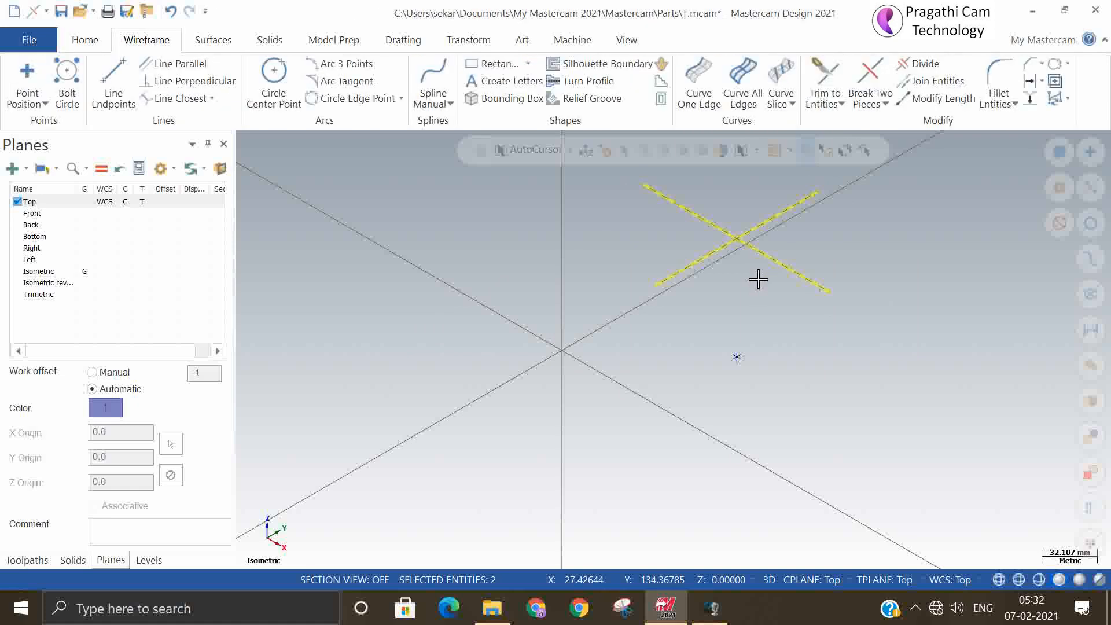
key(Delete)
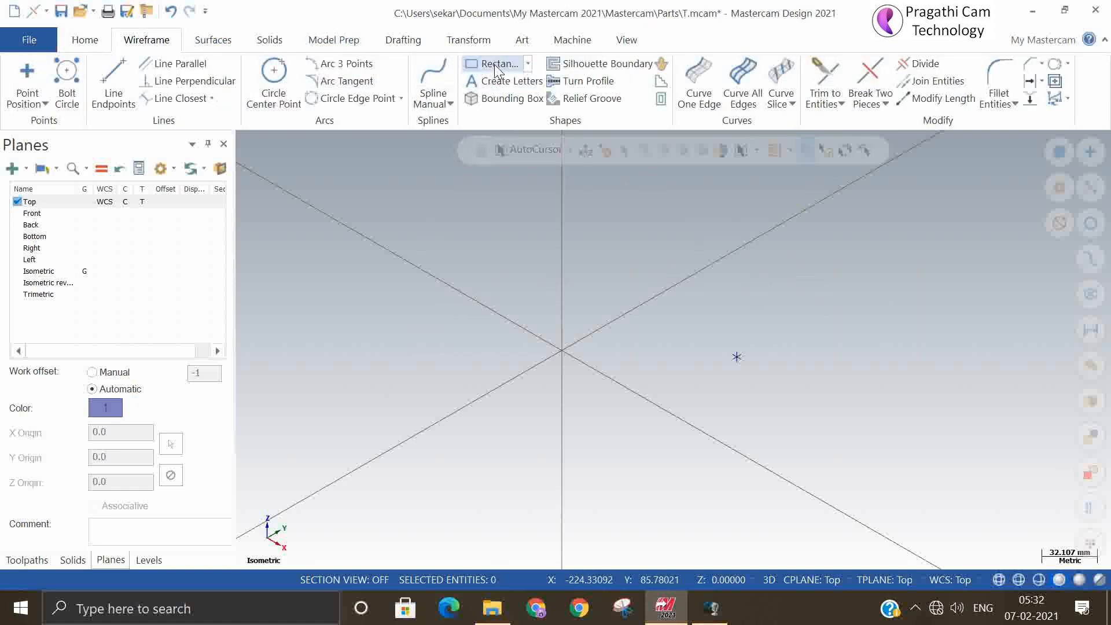
Step: Draw a rectangle from the origin, about 124.5 mm wide and 89.8 mm high
click(561, 349)
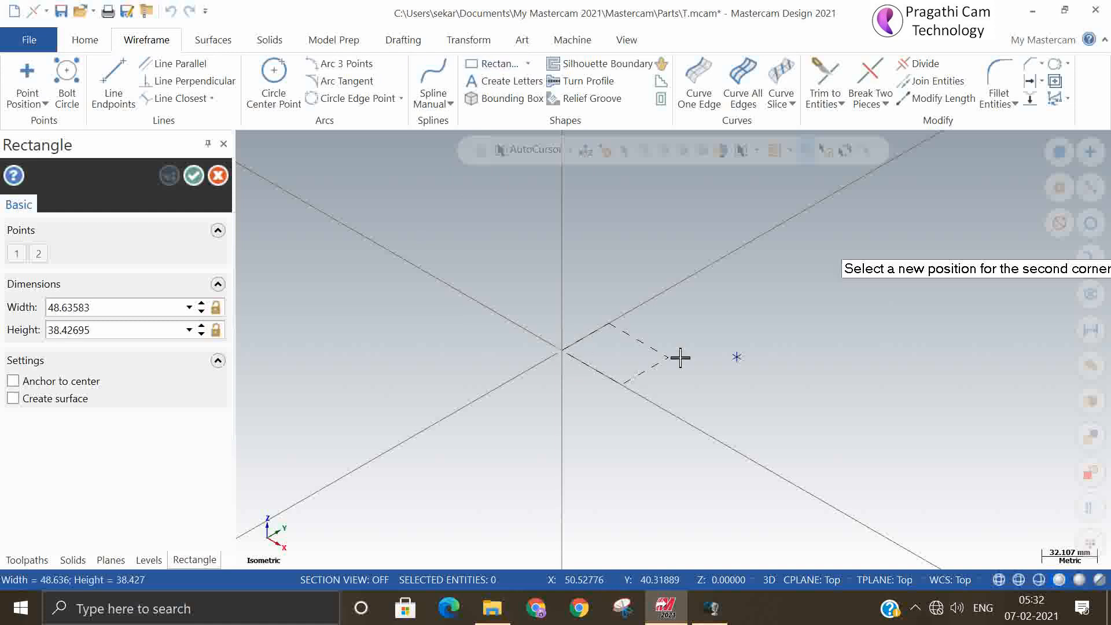
click(823, 376)
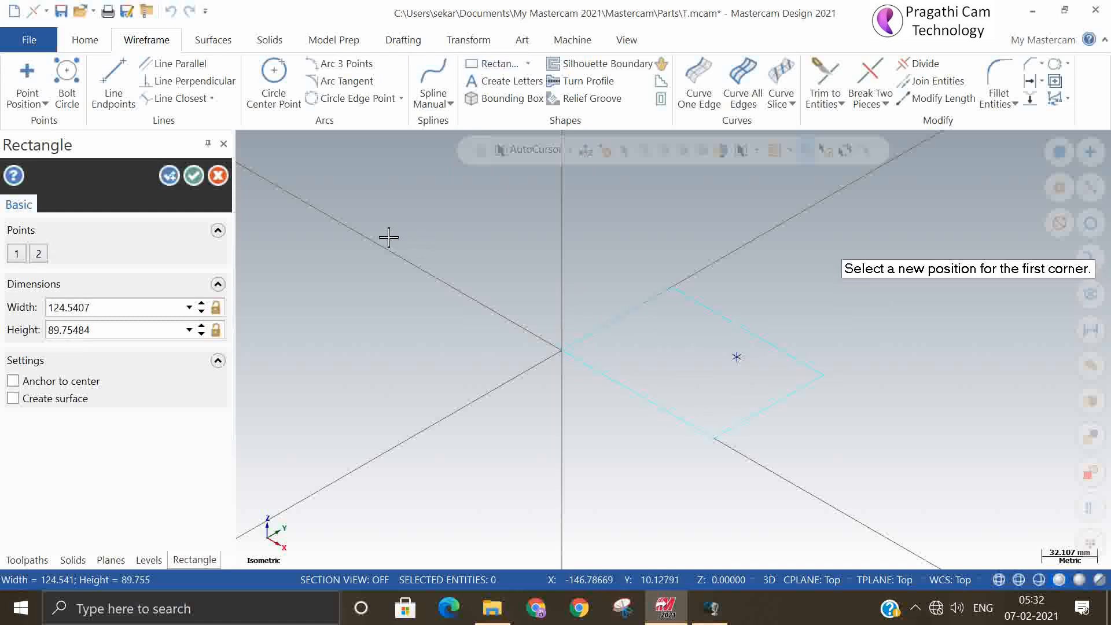
click(194, 177)
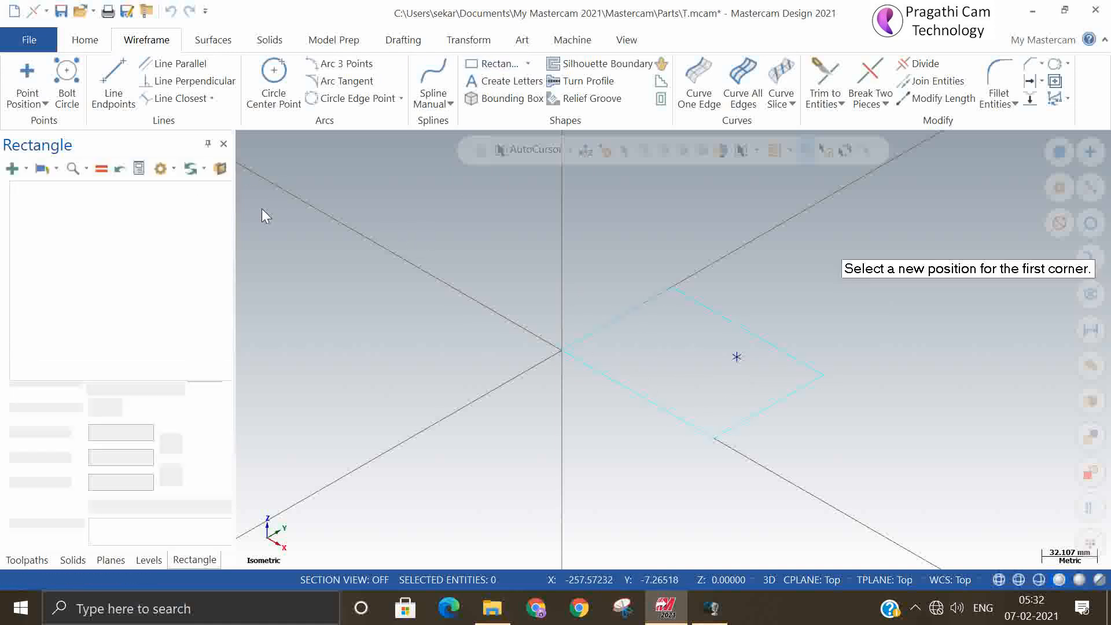
Step: Start a surface draft from the closed rectangle chain with a length of 50 mm
click(213, 41)
click(317, 64)
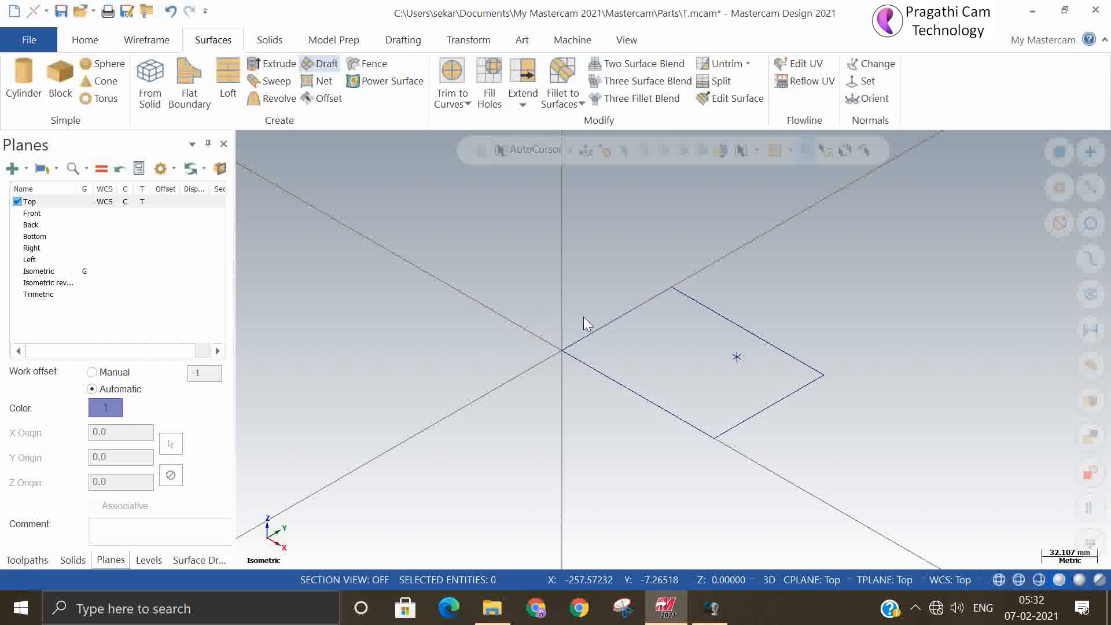
click(606, 376)
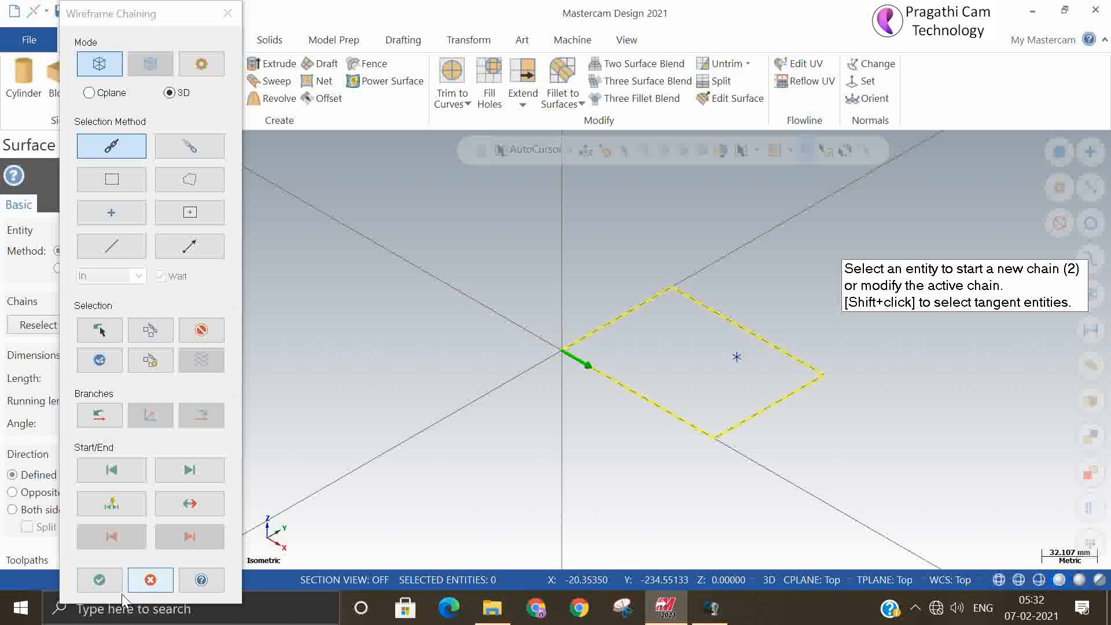
click(99, 579)
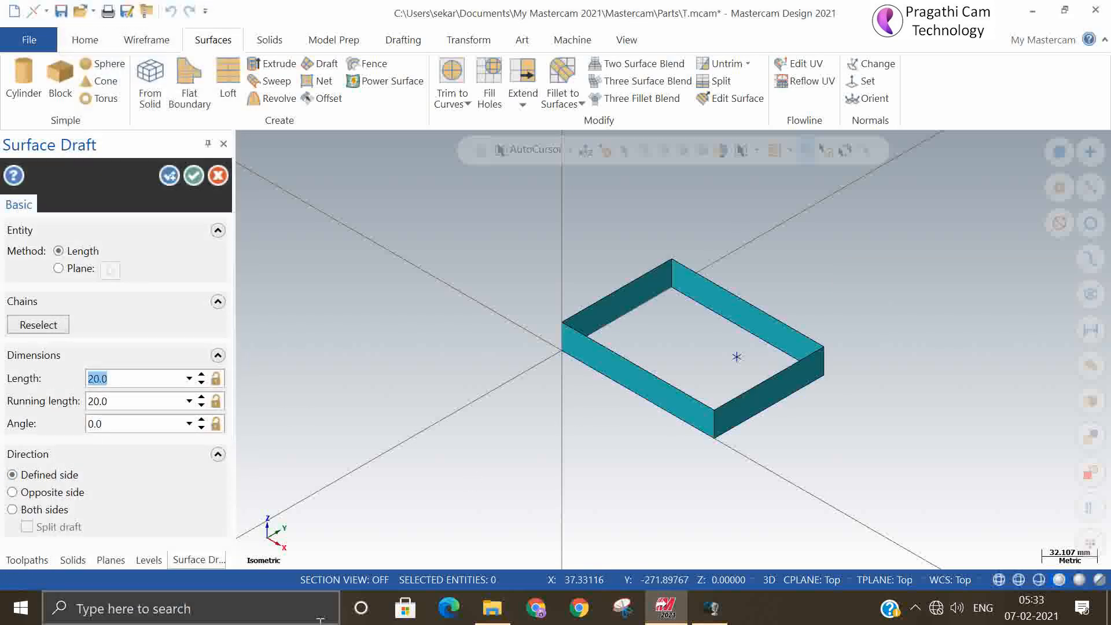
key(Return)
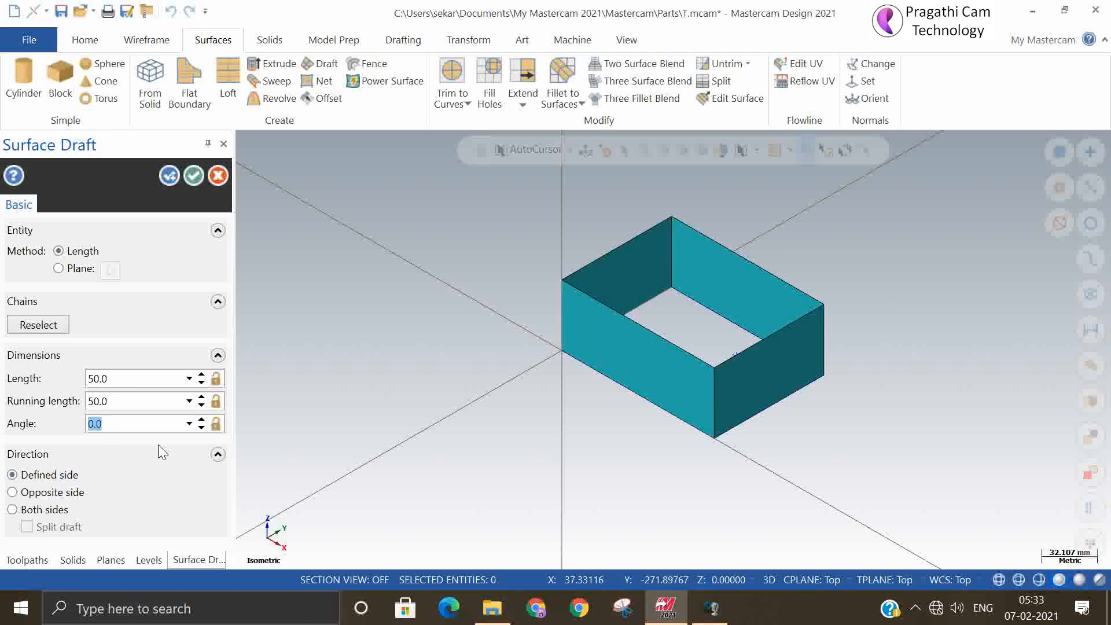
Step: Try a 5° draft angle, reset it to 0° and accept the draft surfaces
text(5)
key(Return)
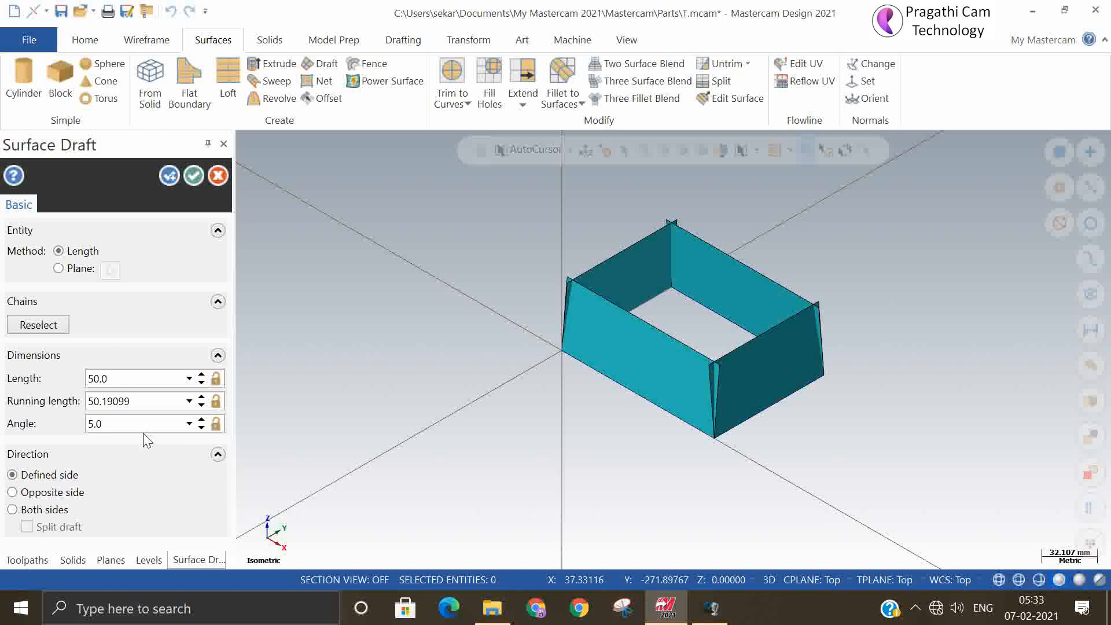
text(0)
key(Return)
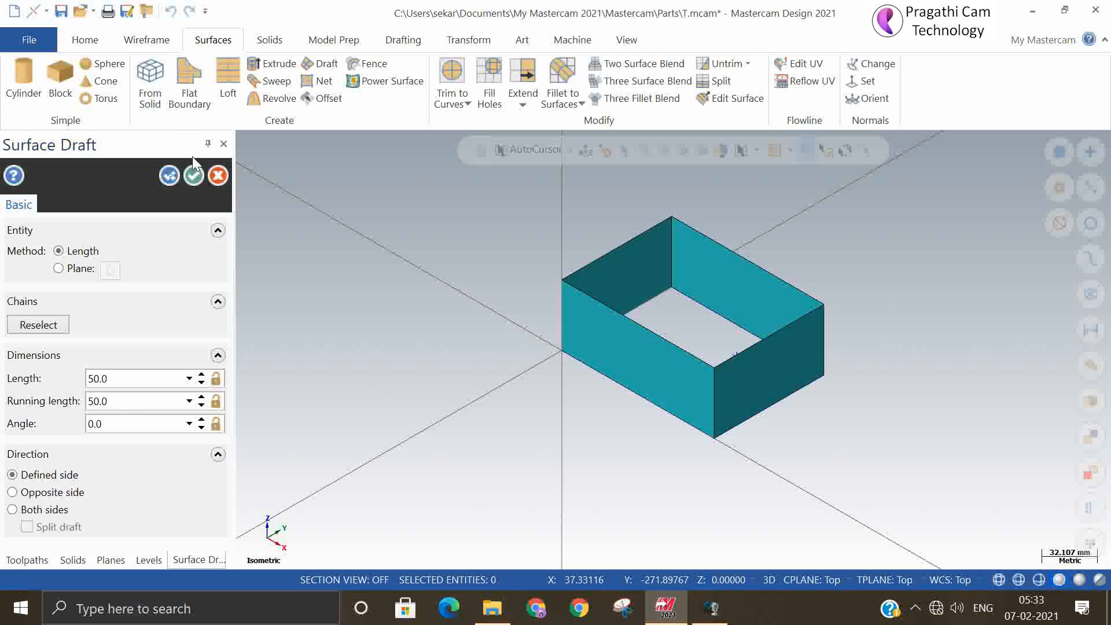
click(195, 175)
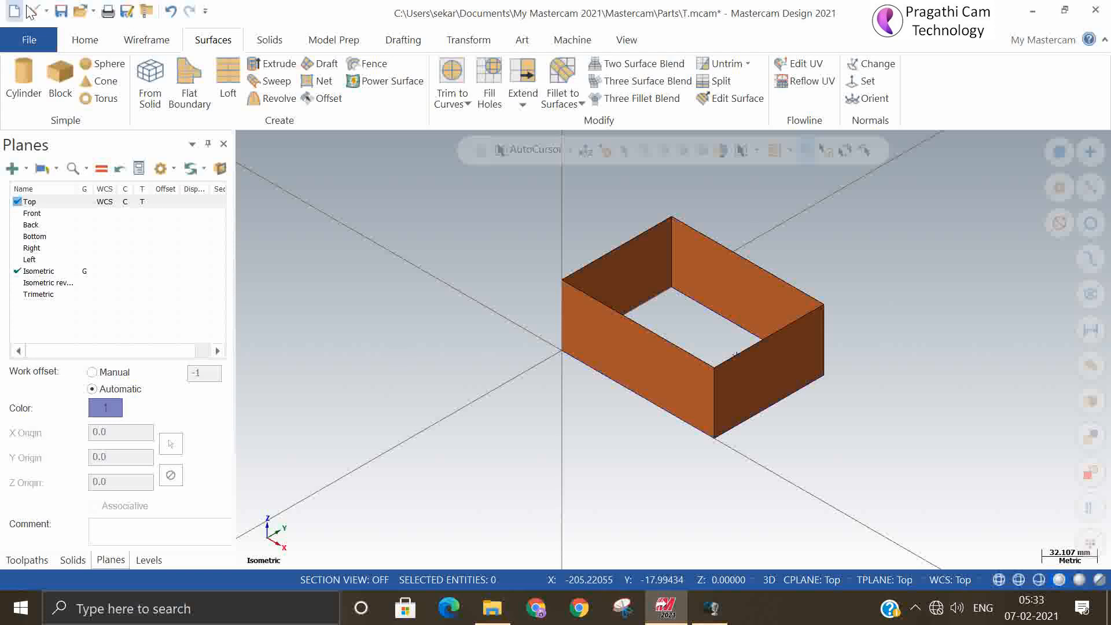
Step: Create wireframe curves on the upper edges of the two long walls with Curve One Edge
click(147, 41)
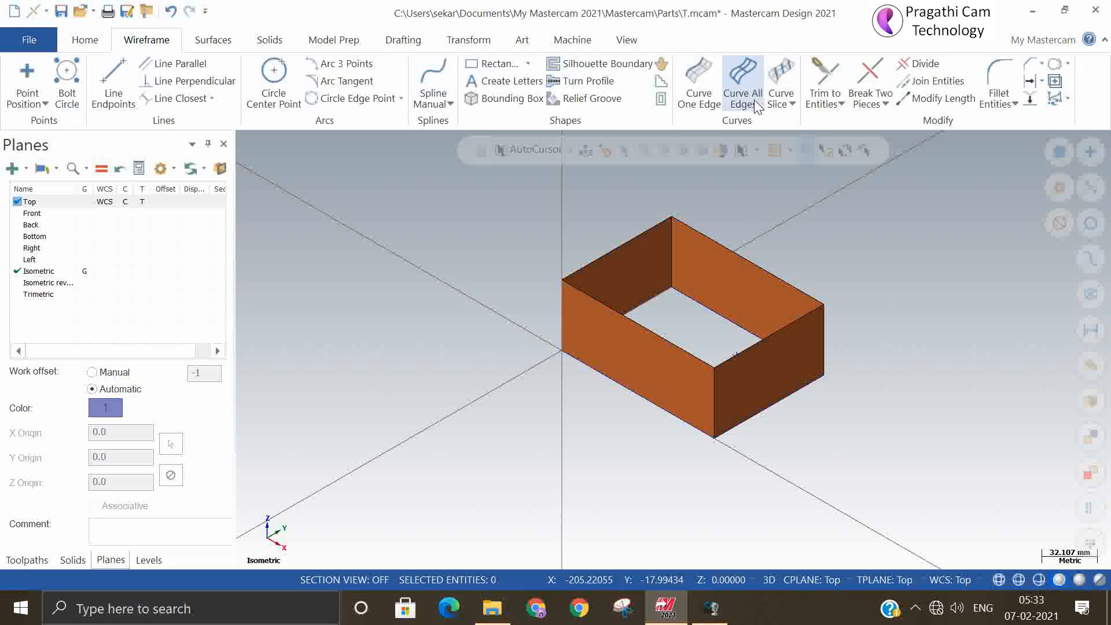
click(700, 76)
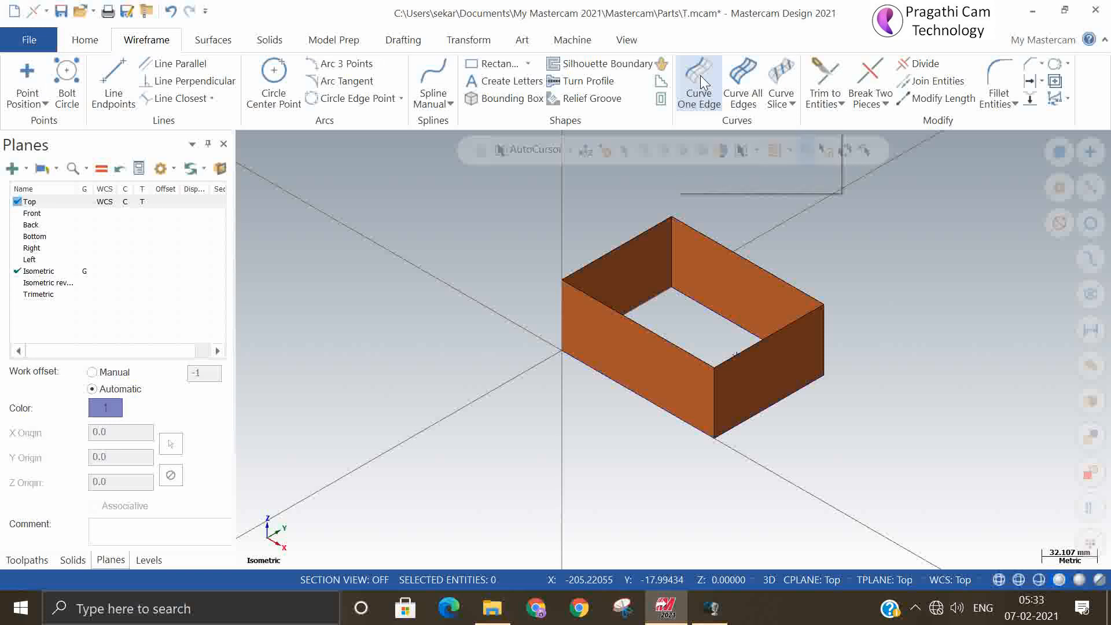
click(615, 320)
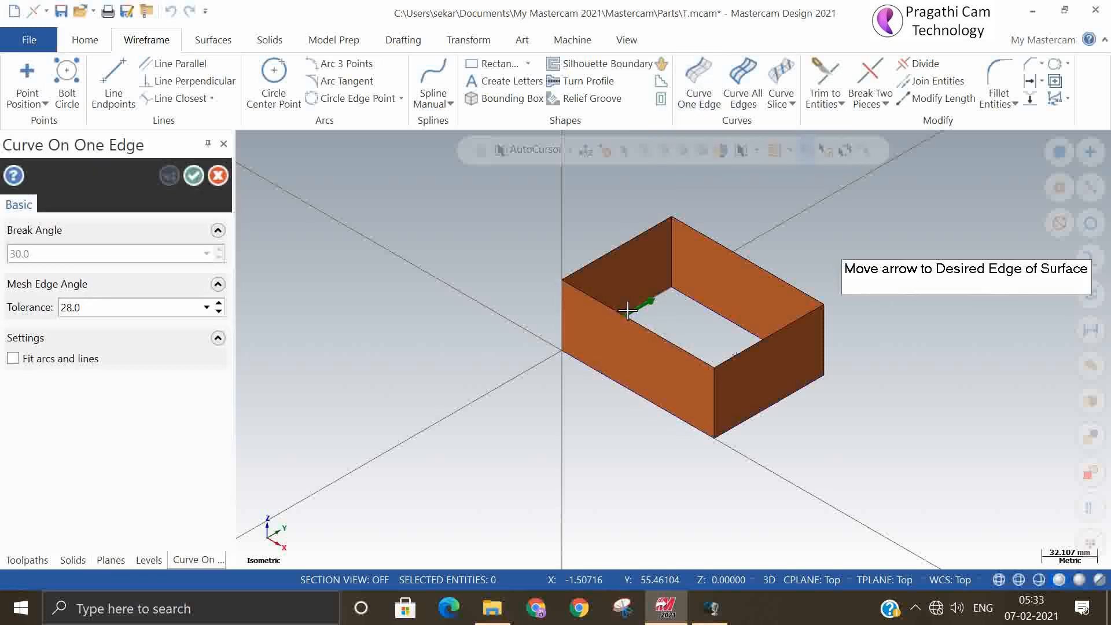
click(633, 305)
click(764, 291)
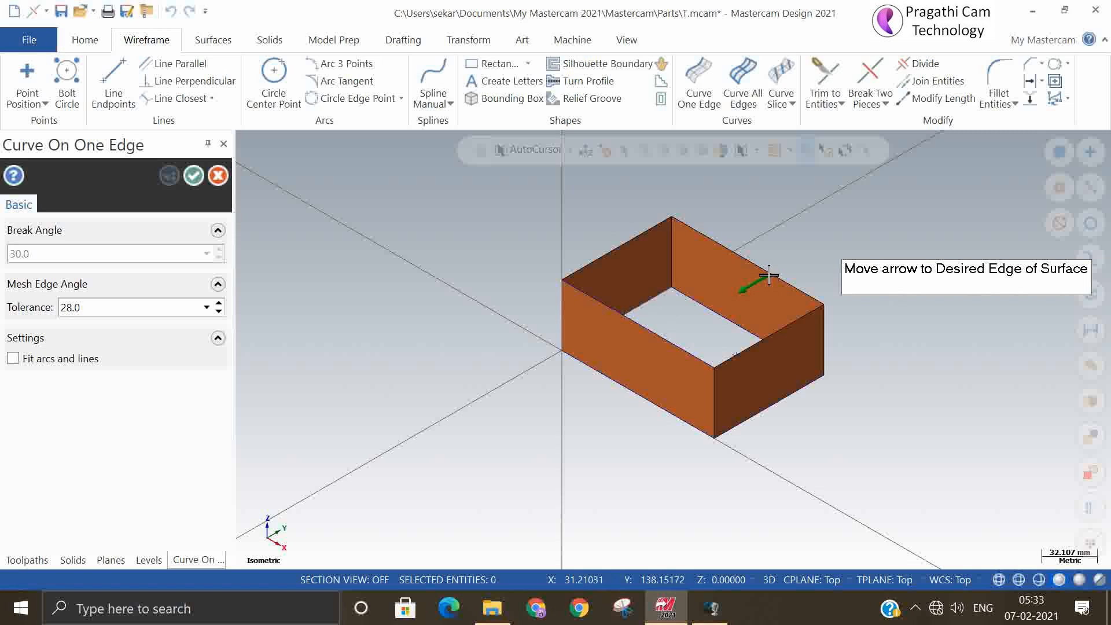
click(770, 275)
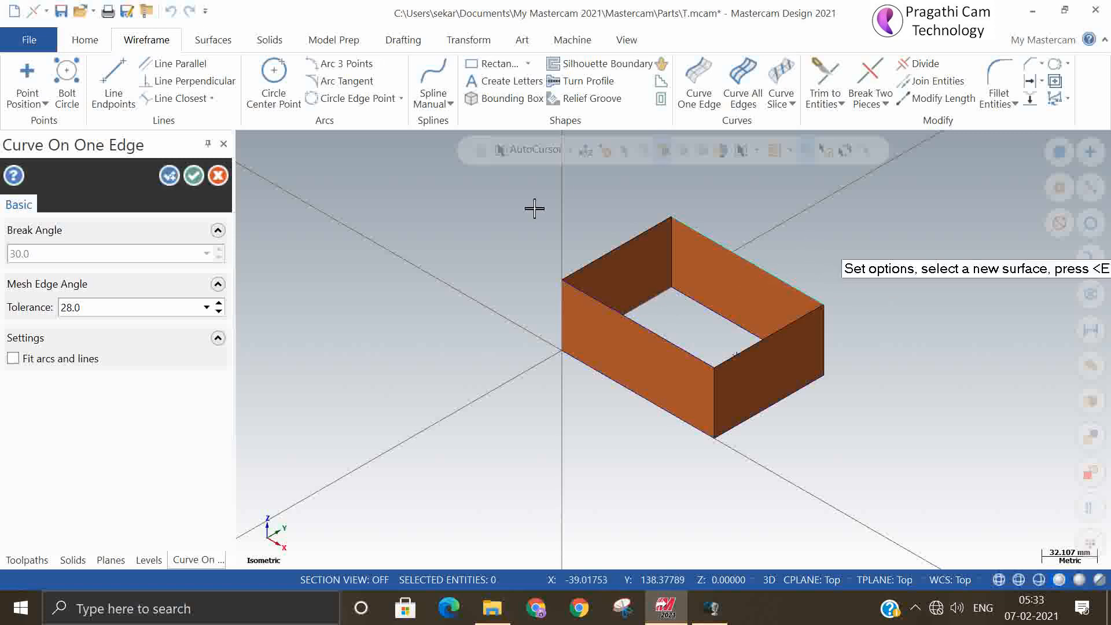
click(193, 176)
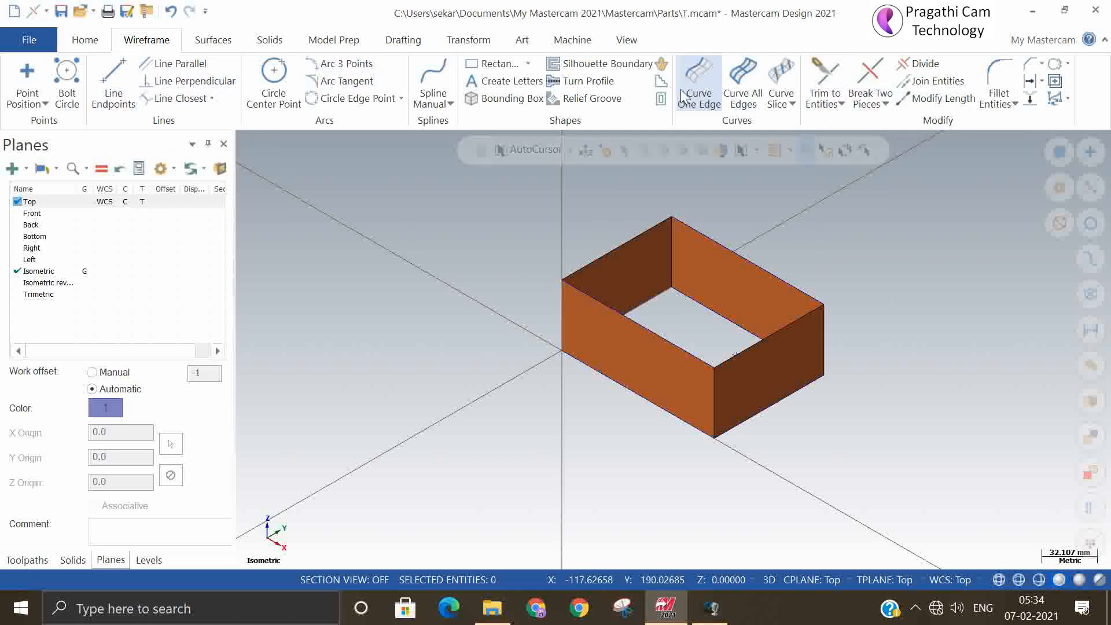
Step: Create Curve One Edge curves along the upper edges of the two short walls
click(693, 76)
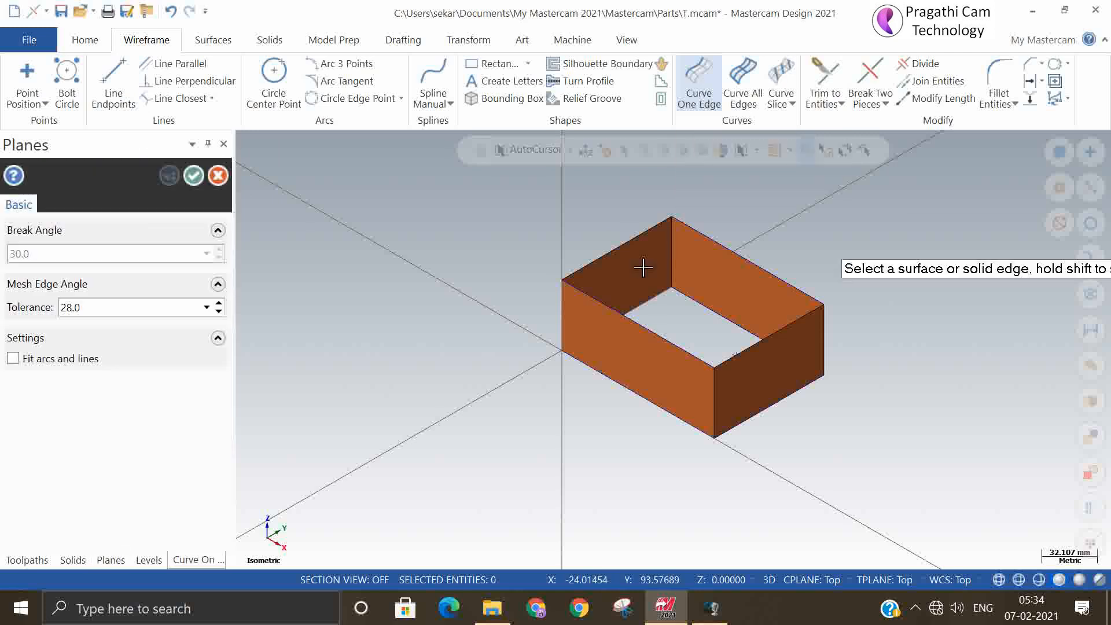
click(629, 242)
click(772, 356)
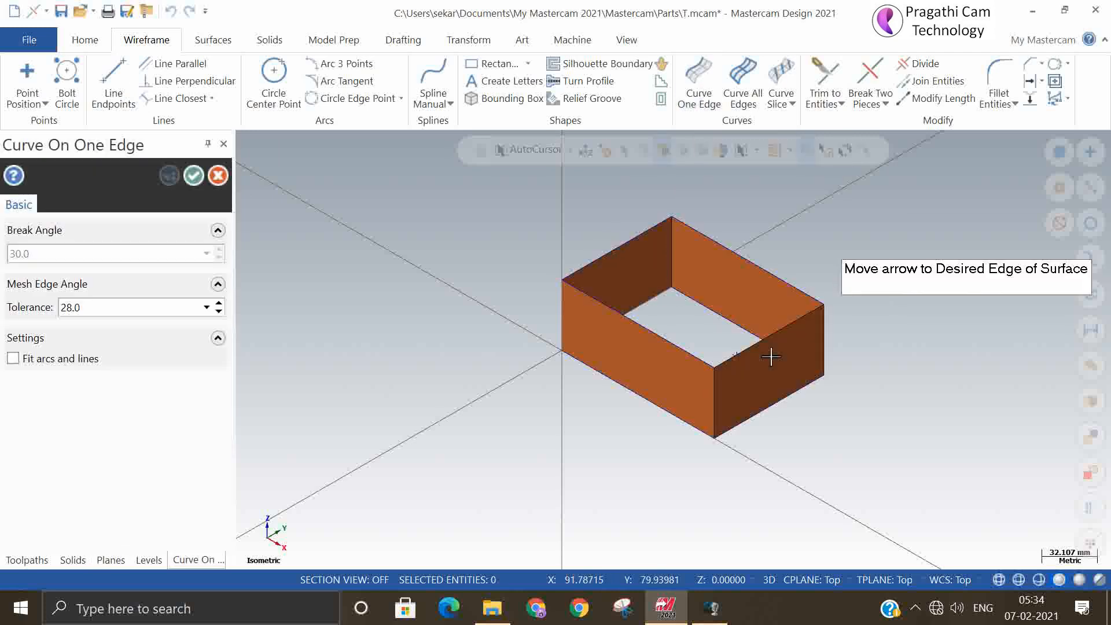
click(745, 336)
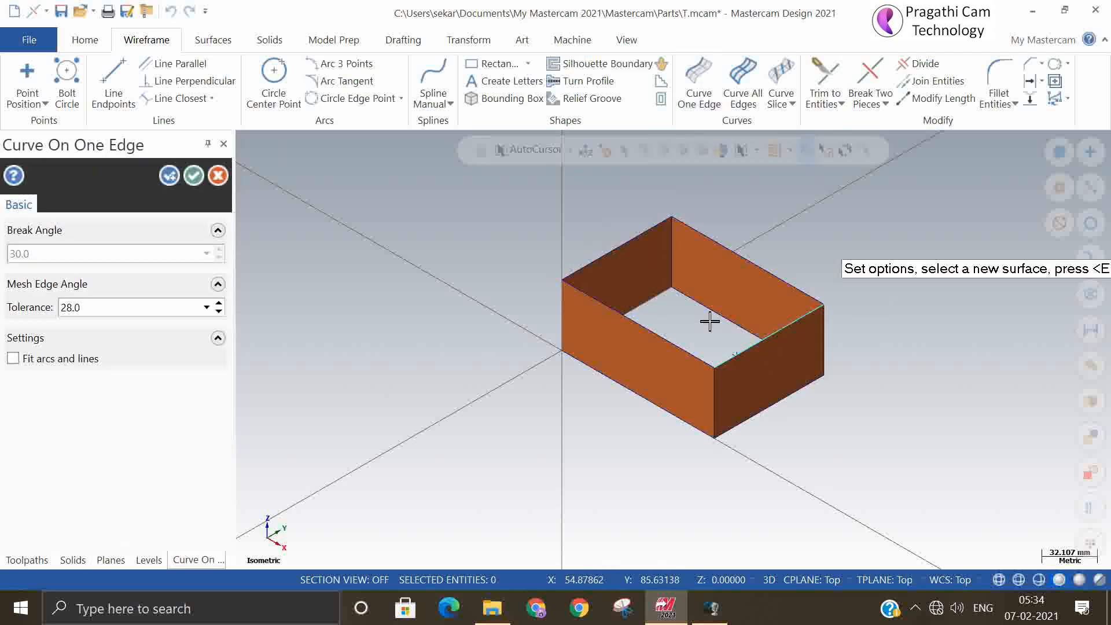
click(194, 175)
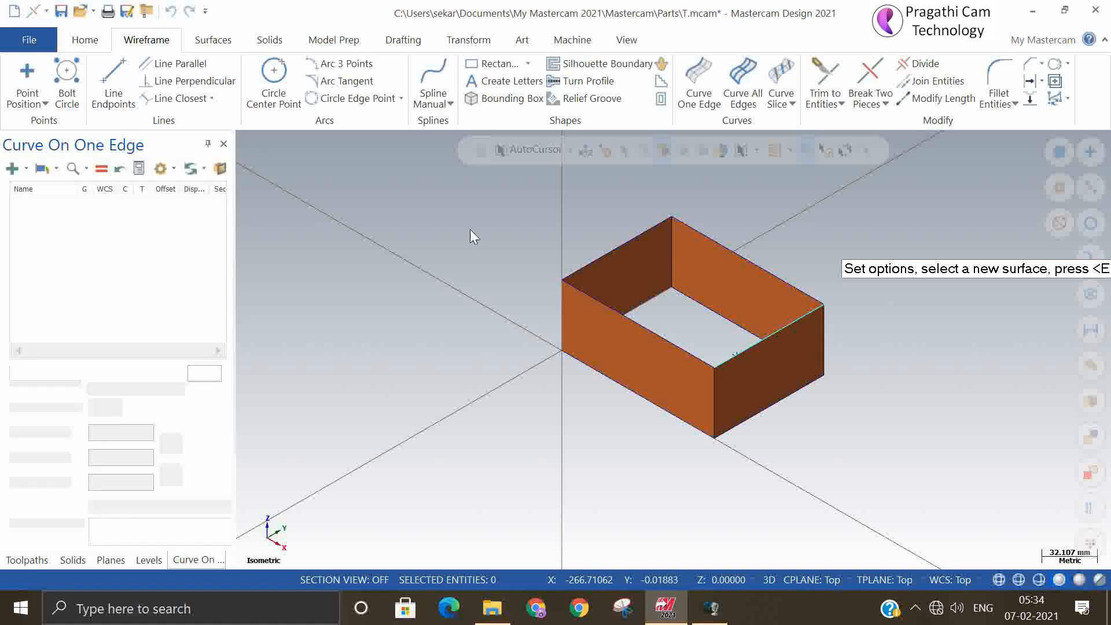
Step: Select the four curves around the upper rim to check them, and clear the selection
click(591, 253)
click(712, 241)
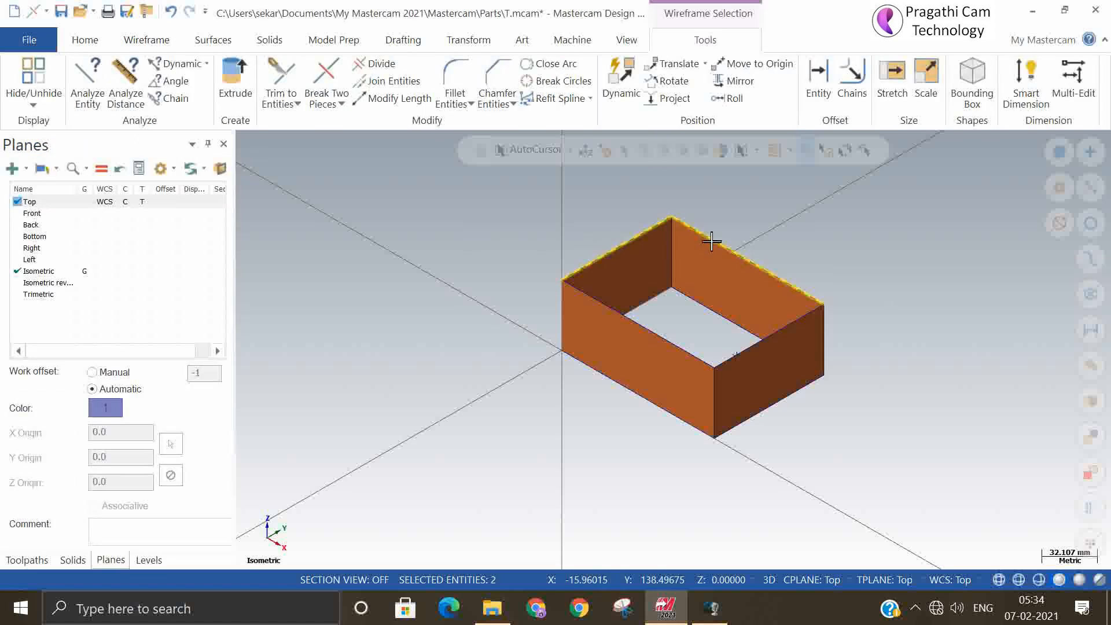
click(765, 336)
click(685, 349)
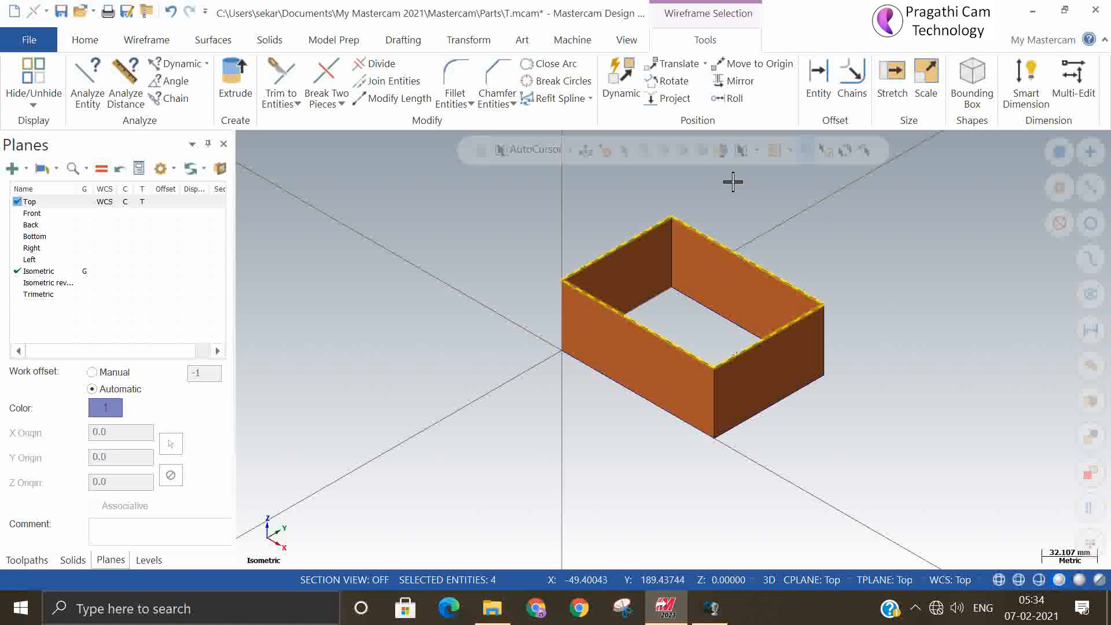
key(Escape)
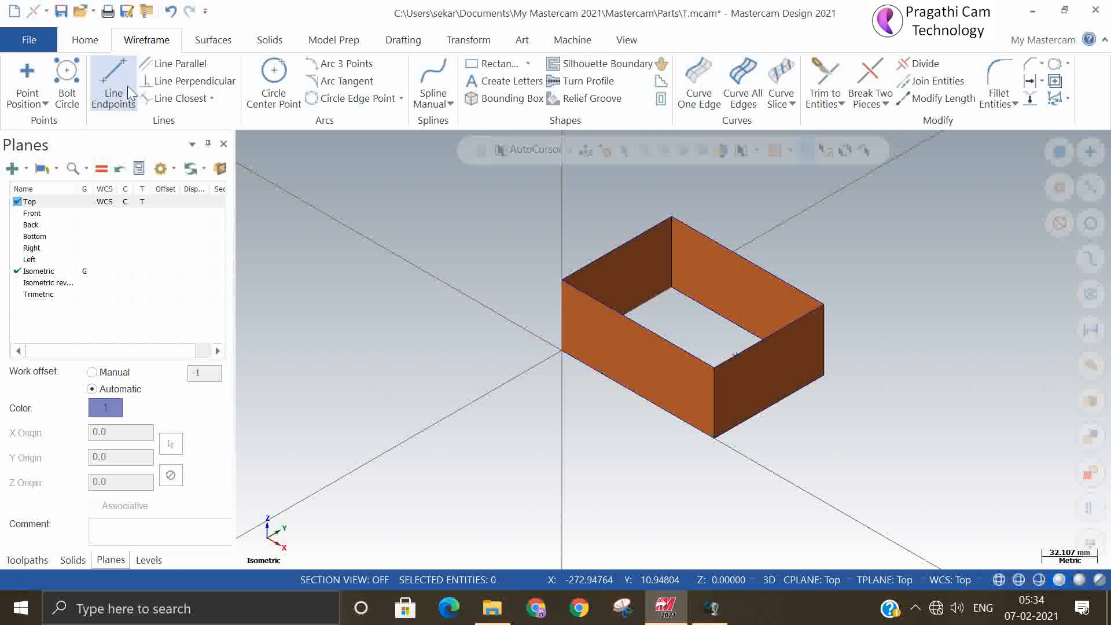
Step: Draw two crossing lines joining the midpoints of the opposite upper rim edges
click(618, 253)
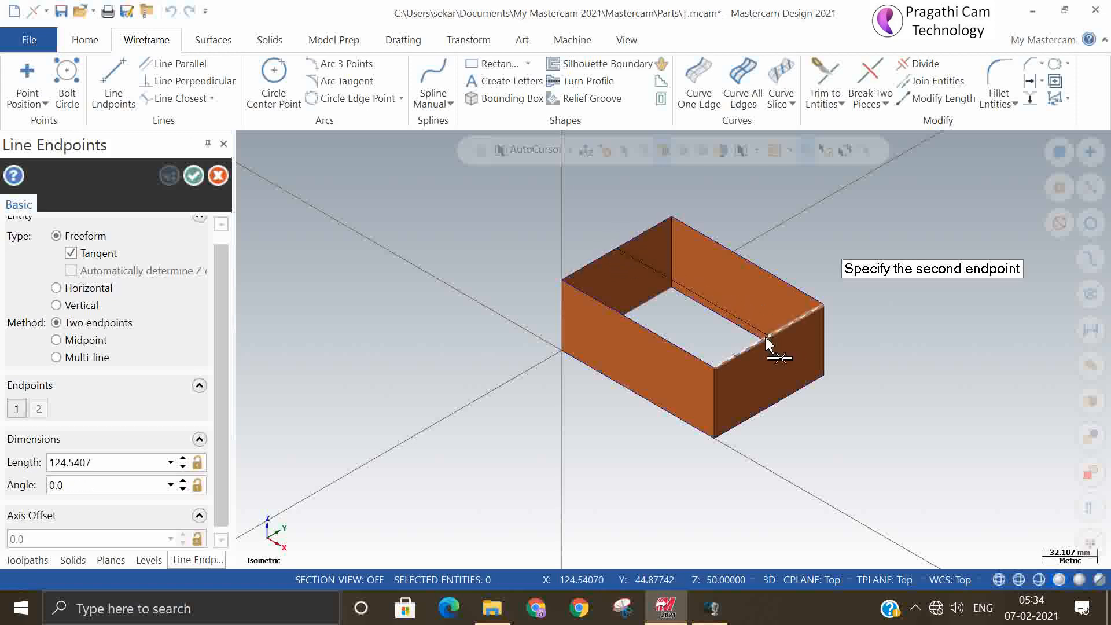
click(765, 337)
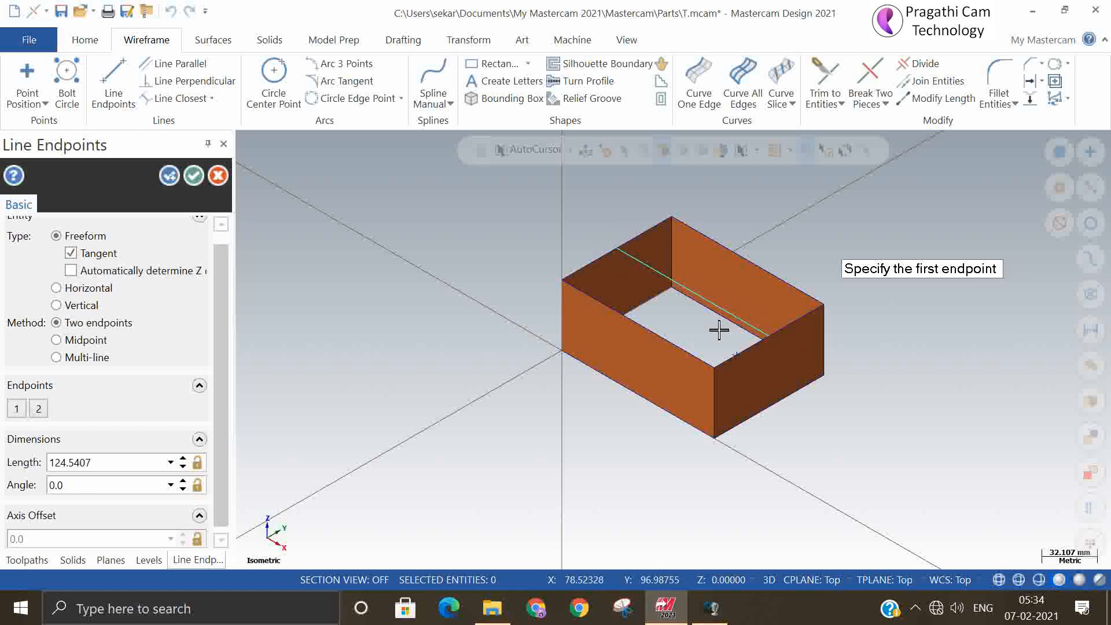
click(639, 327)
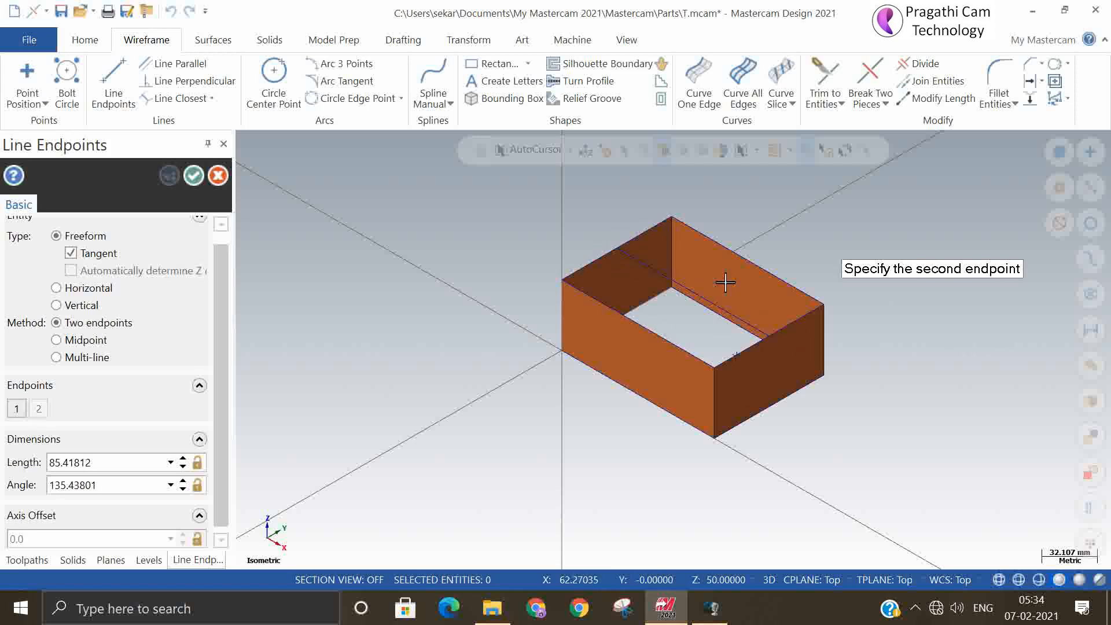
click(751, 256)
click(195, 174)
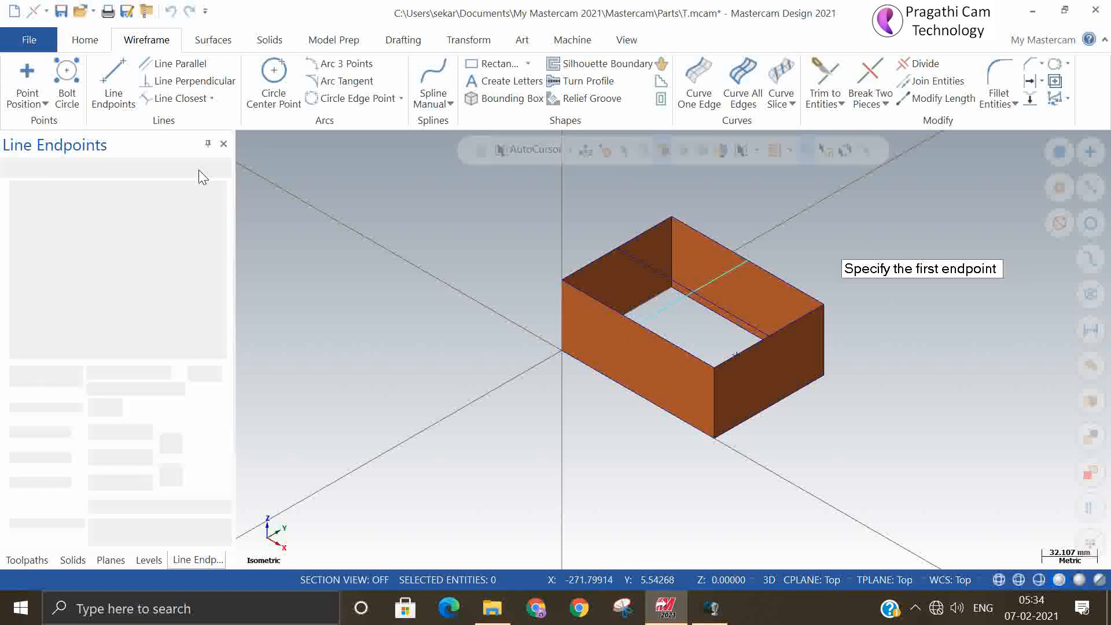
Step: Draw a center-point circle with a radius of about 30.7 mm at the crossing of the two rim lines
click(273, 75)
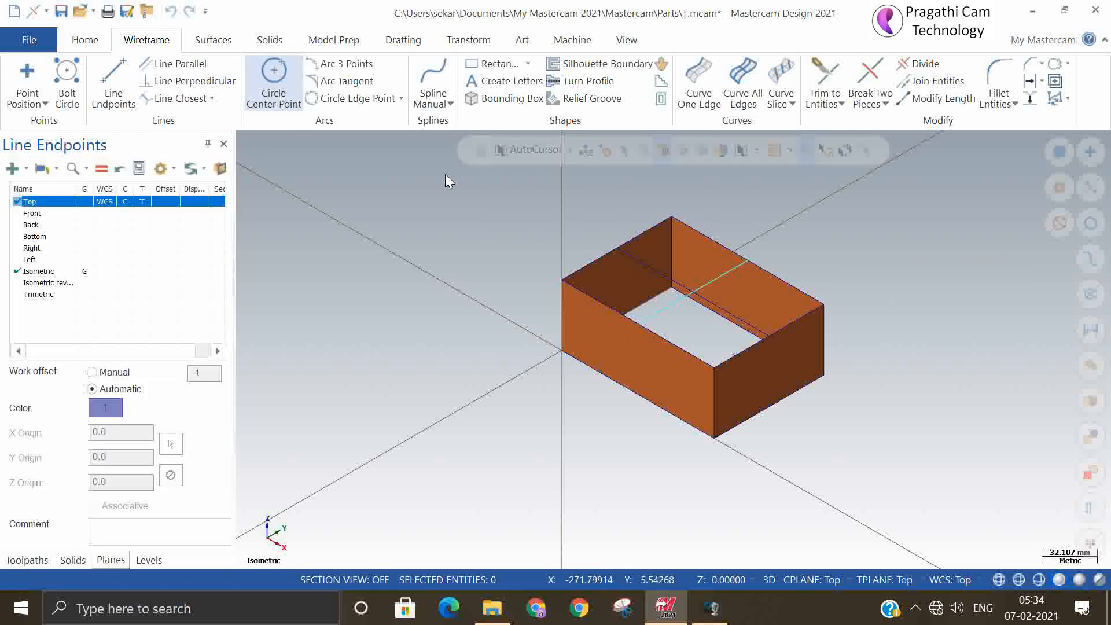
click(695, 294)
click(725, 320)
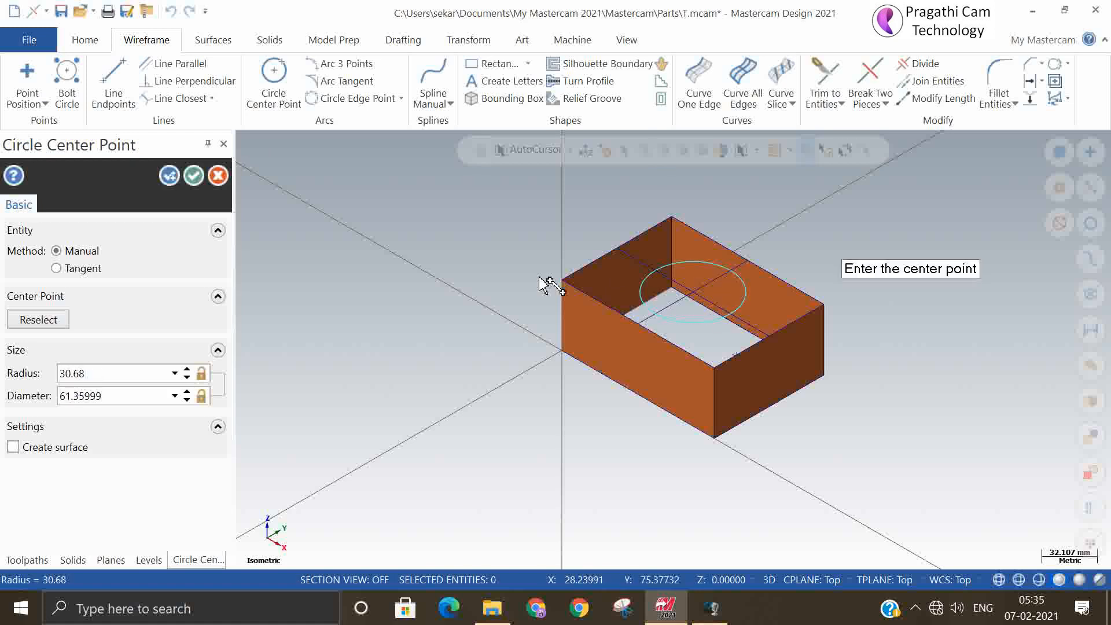
click(200, 178)
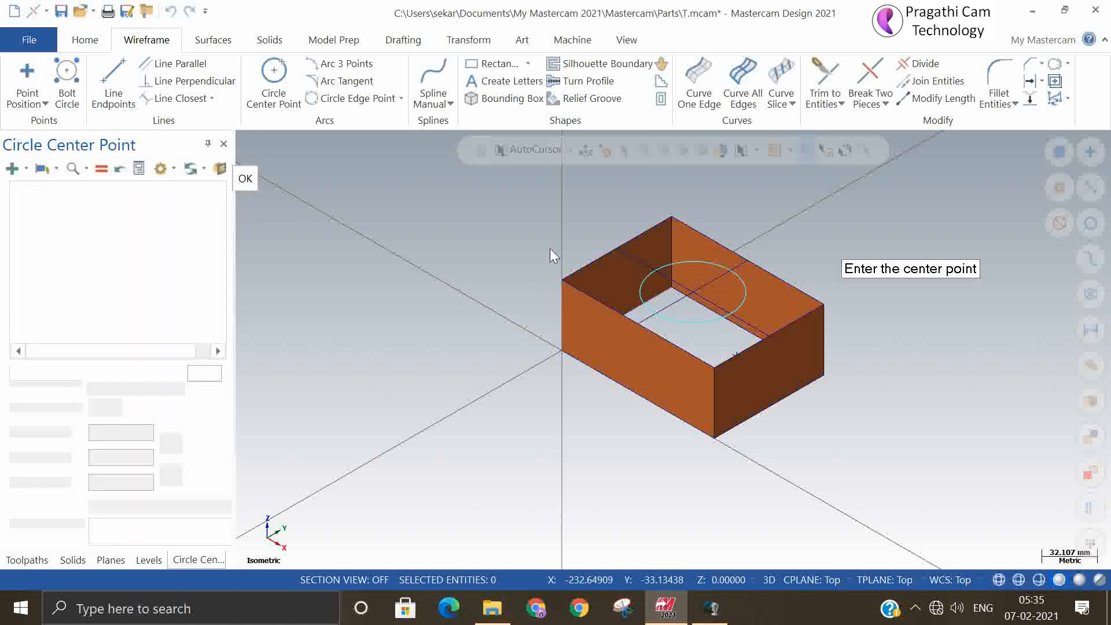
Step: Delete the two crossing lines and the circle inside the upper rim
middle_drag(899, 332, 798, 291)
click(702, 294)
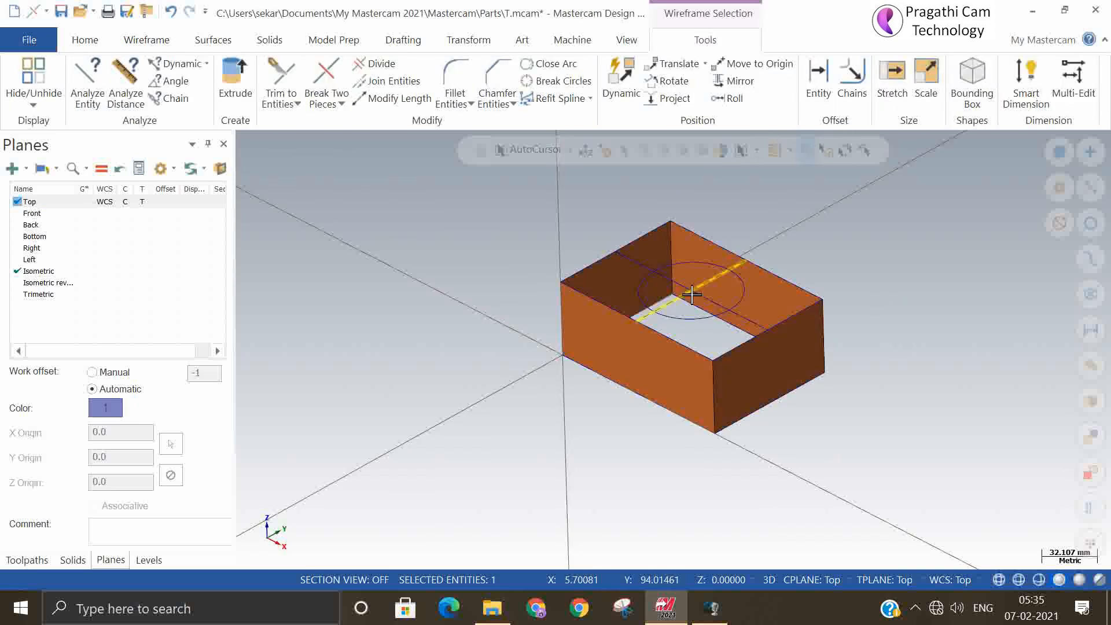
click(708, 307)
click(699, 316)
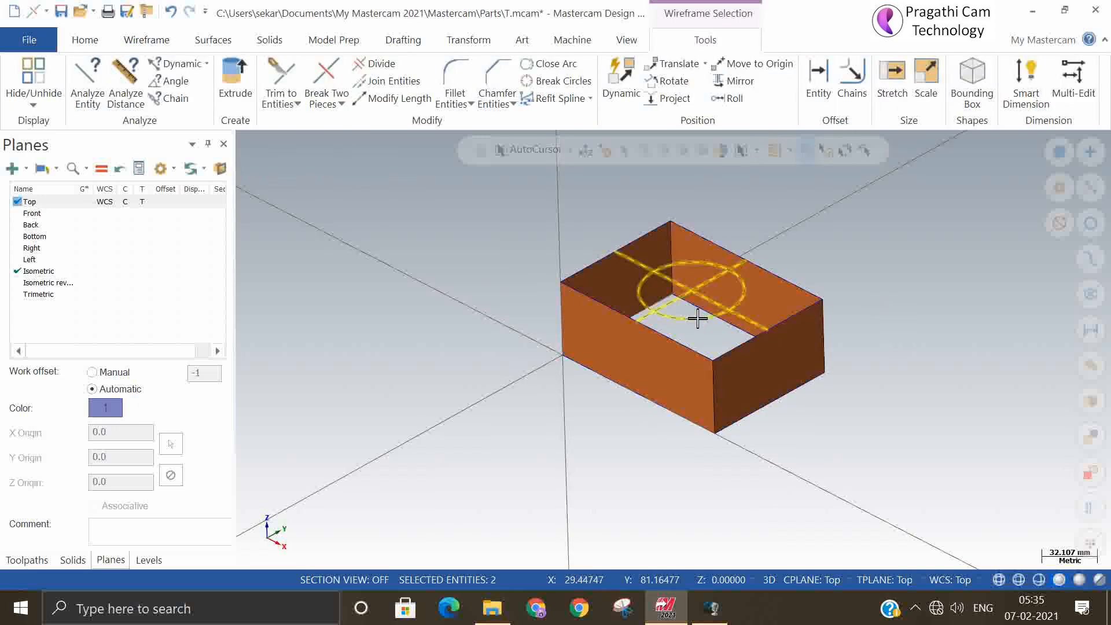
key(Delete)
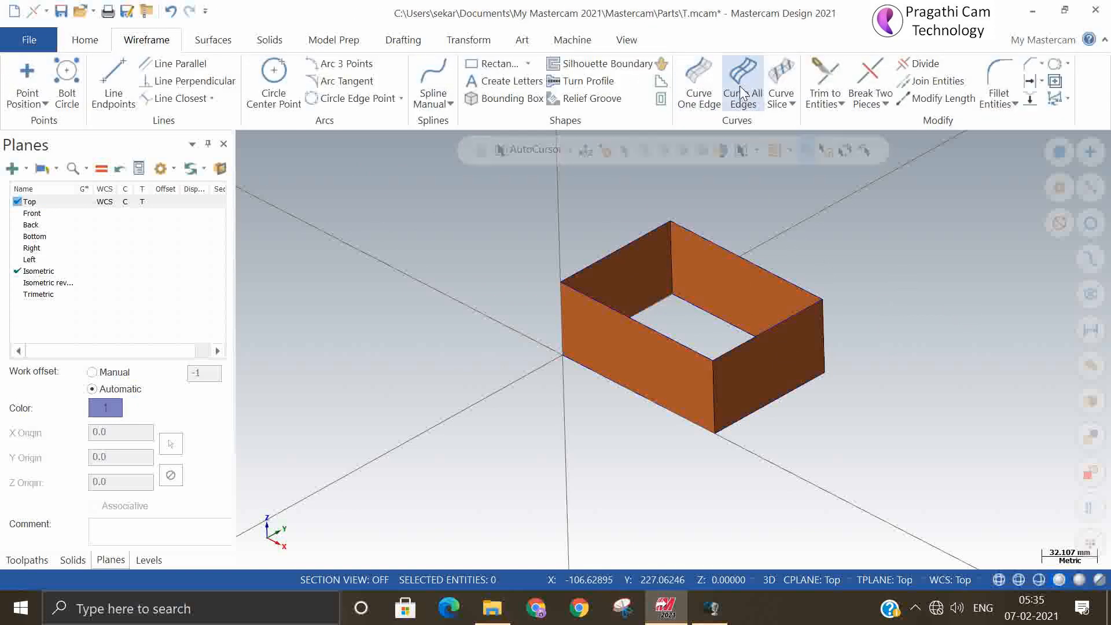
Step: Create curves on all edges of the front long wall with Curve All Edges, keeping the default options
click(747, 98)
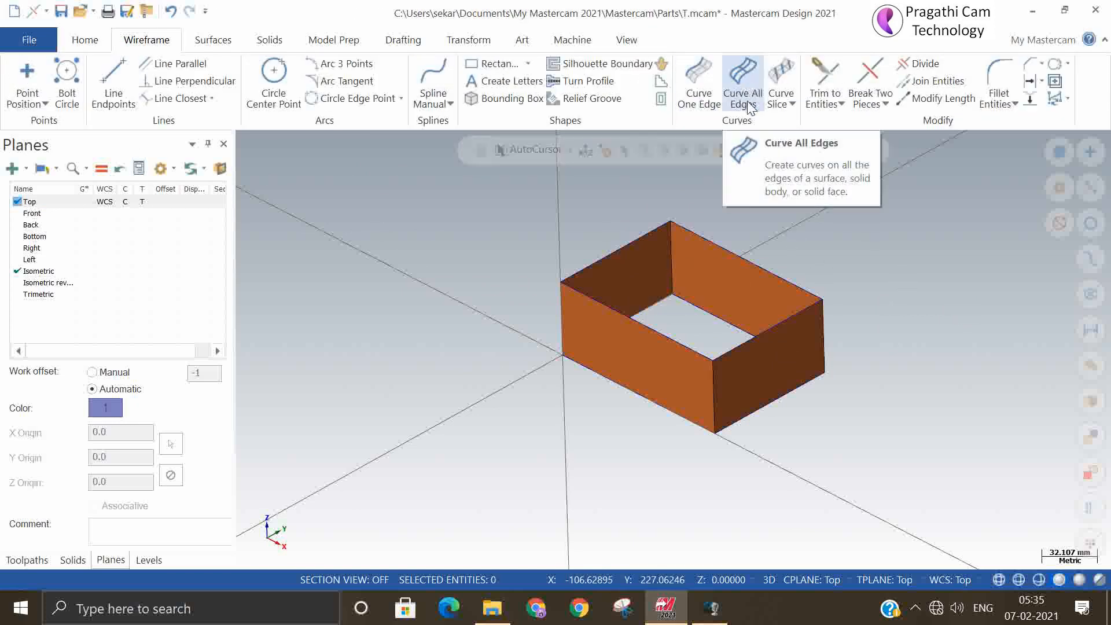
click(656, 359)
key(Return)
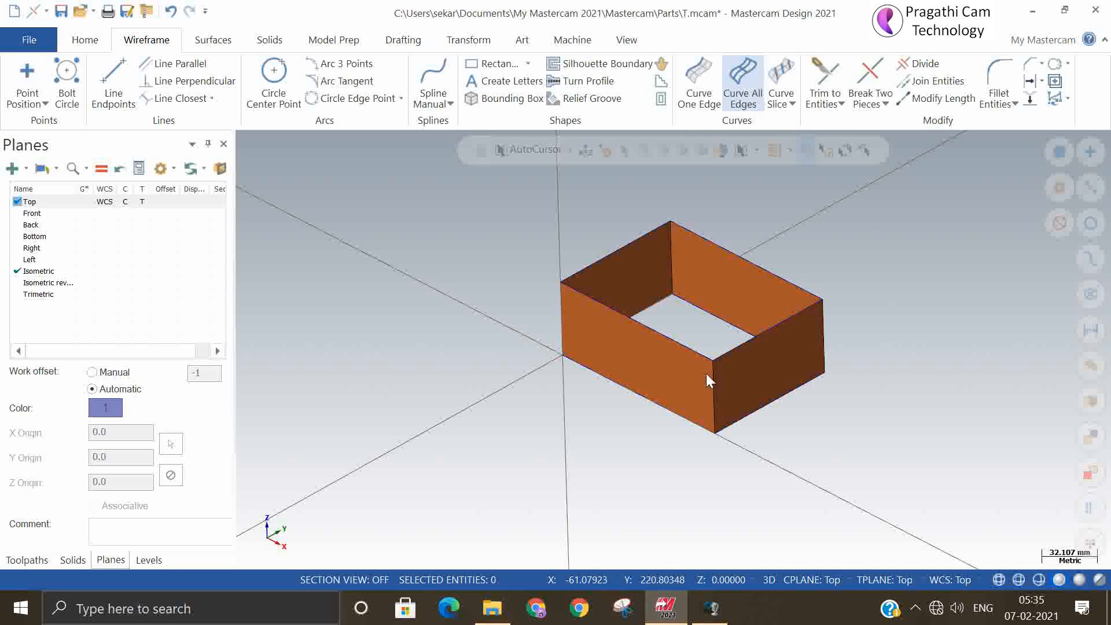
key(Return)
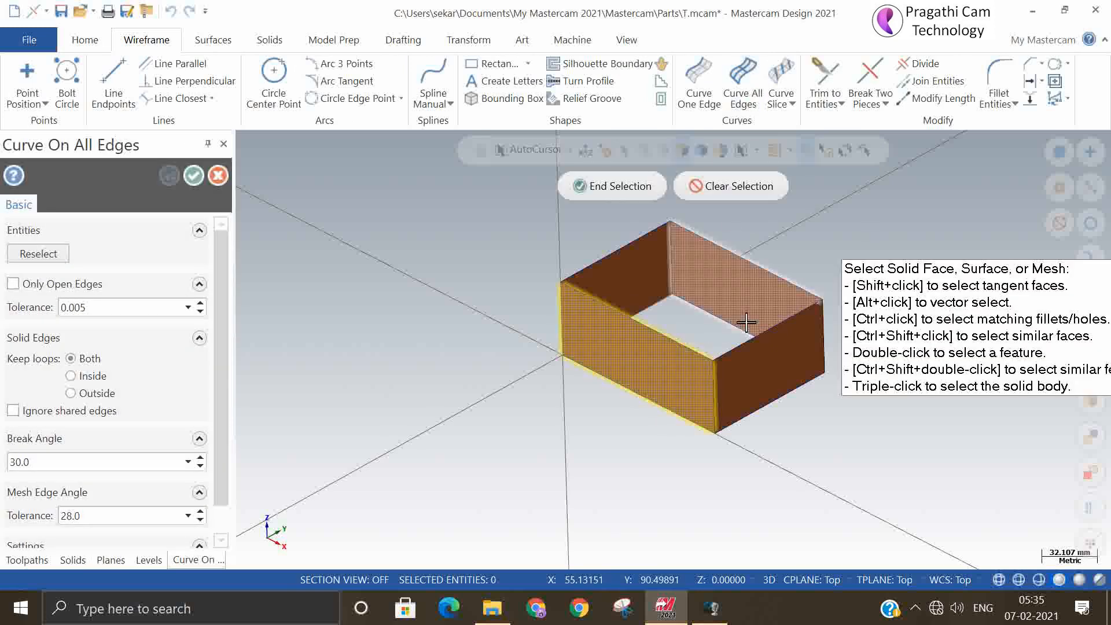
click(627, 186)
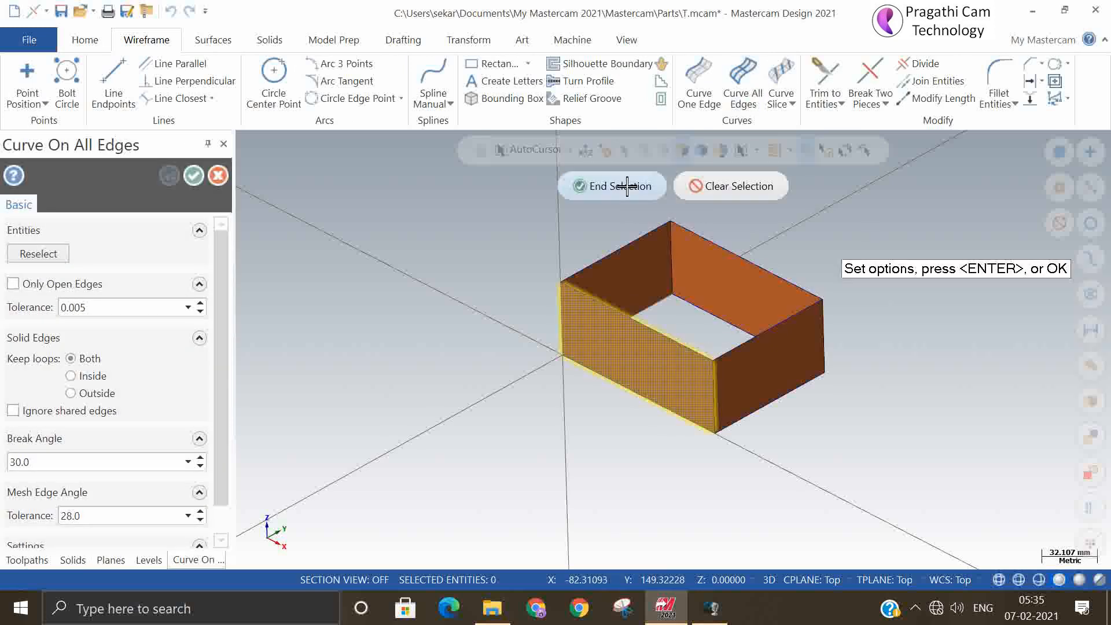
click(196, 175)
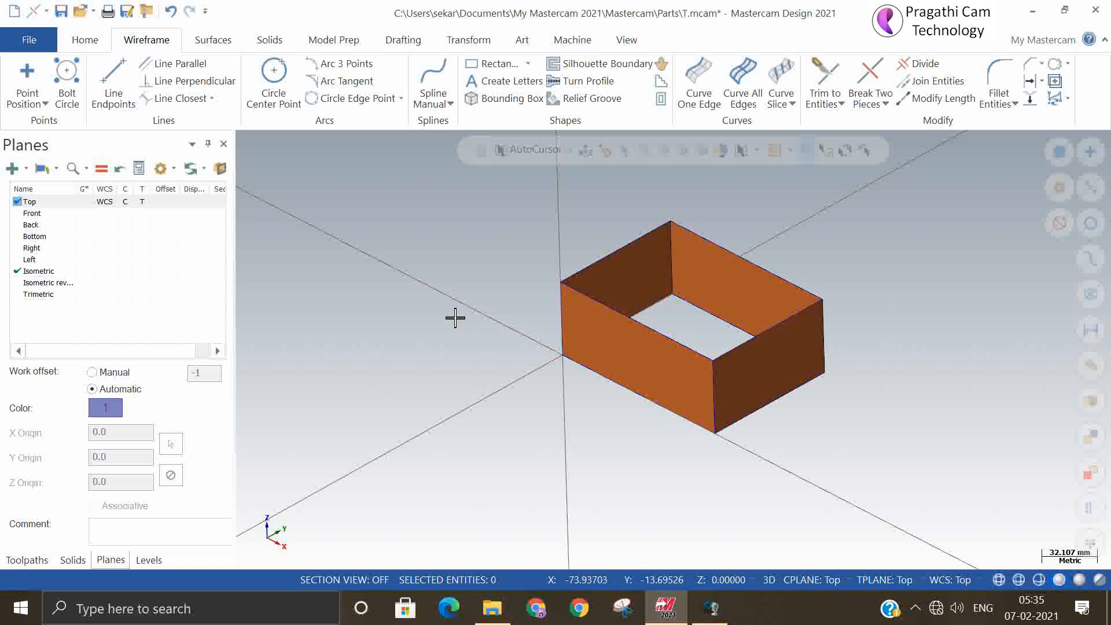
Step: Check the front long wall's edge curves by selecting along its upper edge and side, and clear the selection
click(584, 296)
click(700, 384)
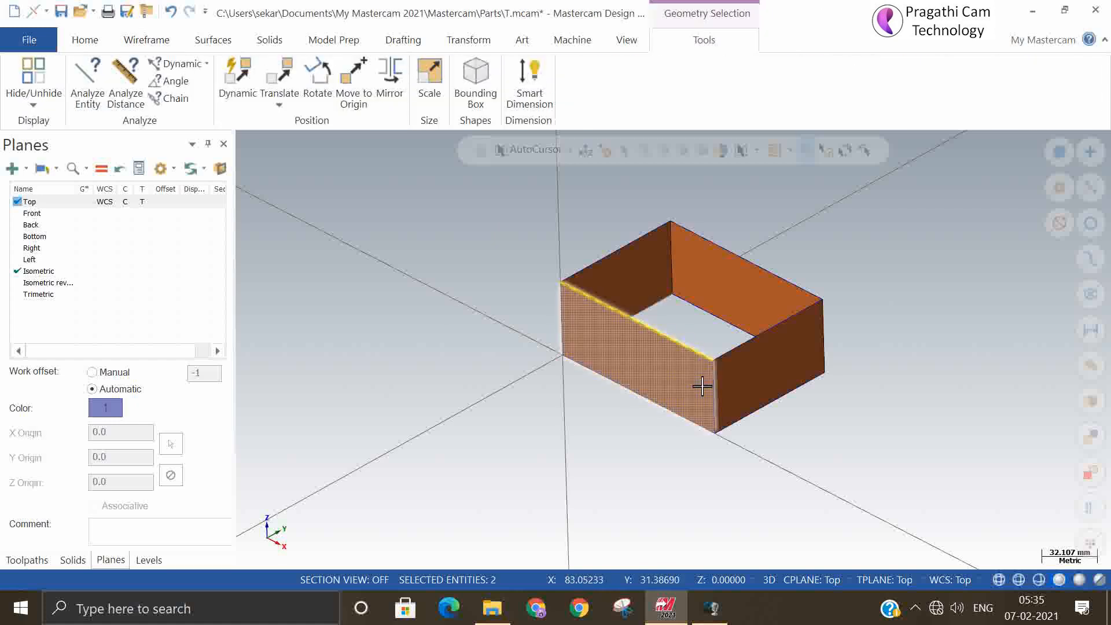
key(Escape)
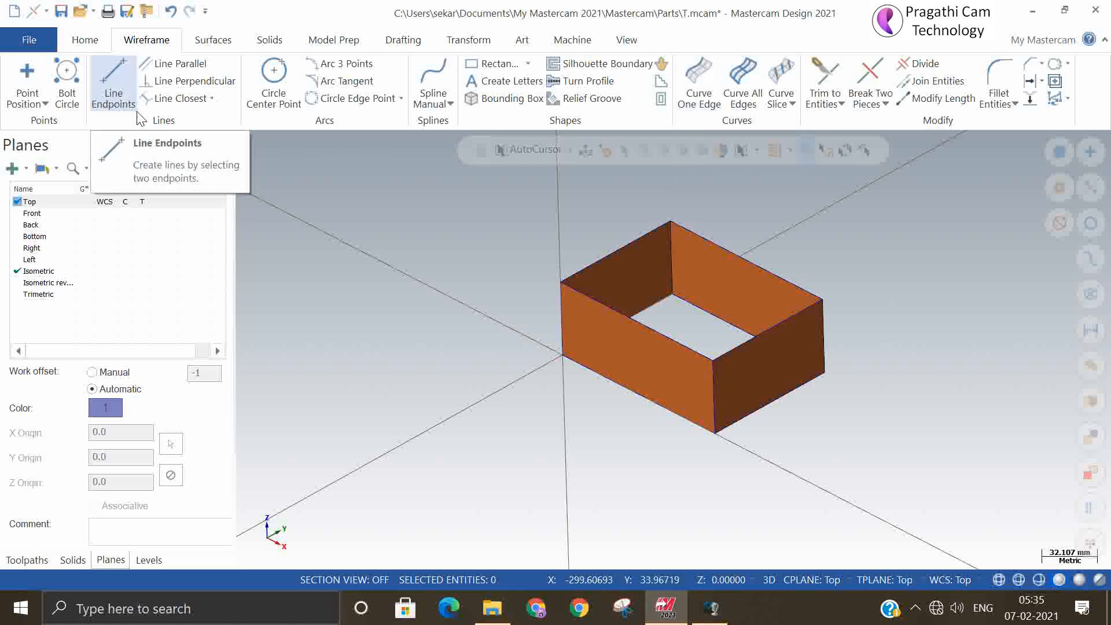
Step: Set the line width to the third thickness and the wireframe color to bright green
click(84, 41)
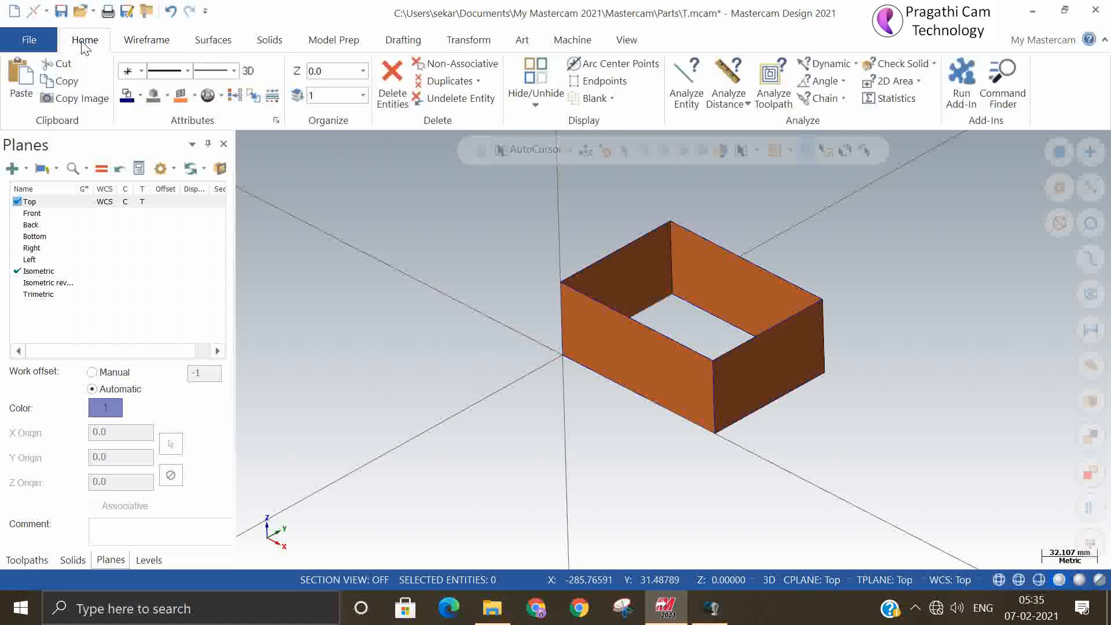
click(234, 72)
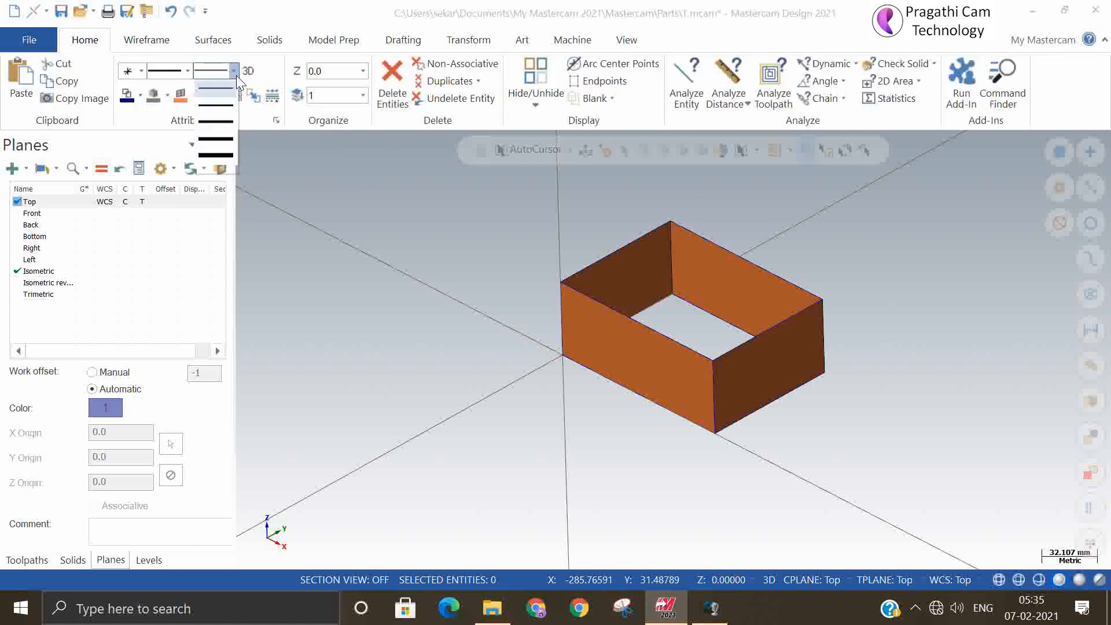
click(219, 124)
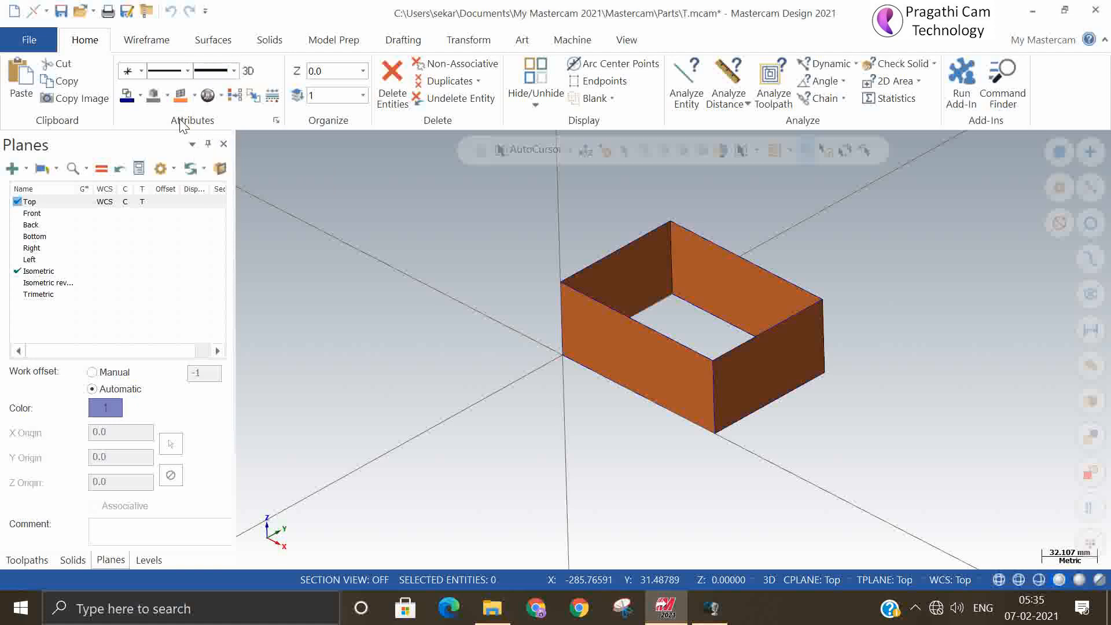
click(139, 96)
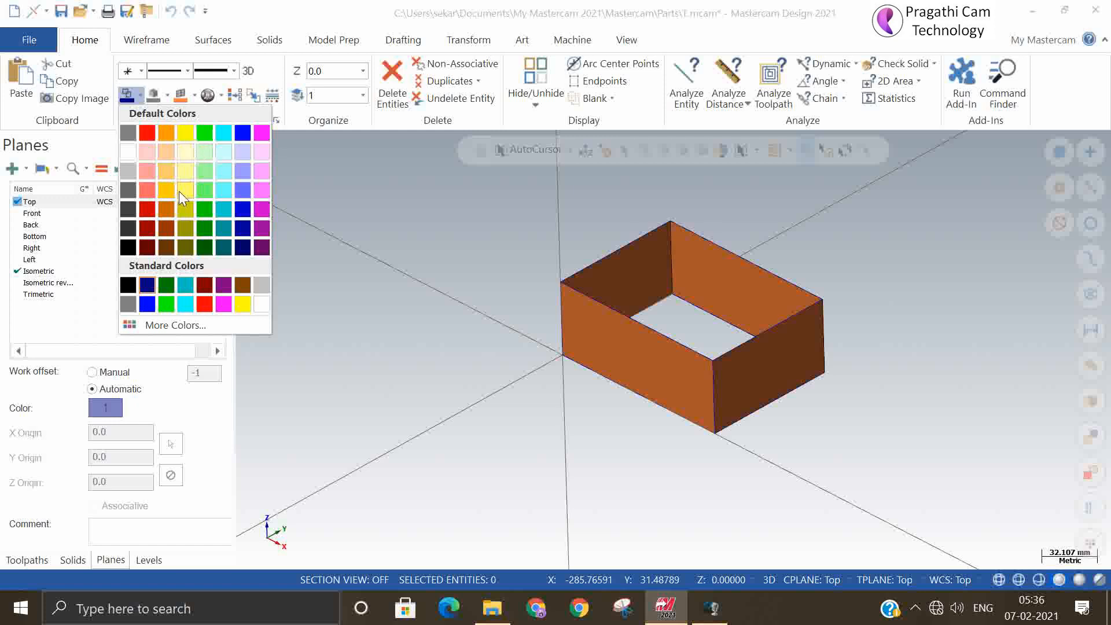
click(204, 134)
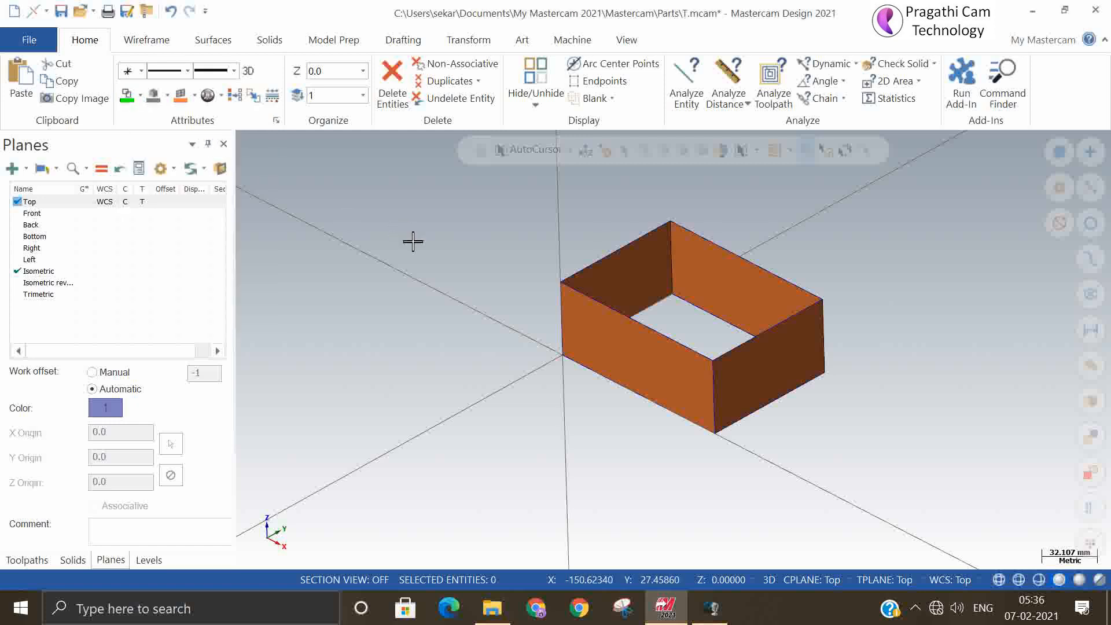
Step: Create curves on all edges of the rear long wall with Curve All Edges, keeping the default options
click(148, 40)
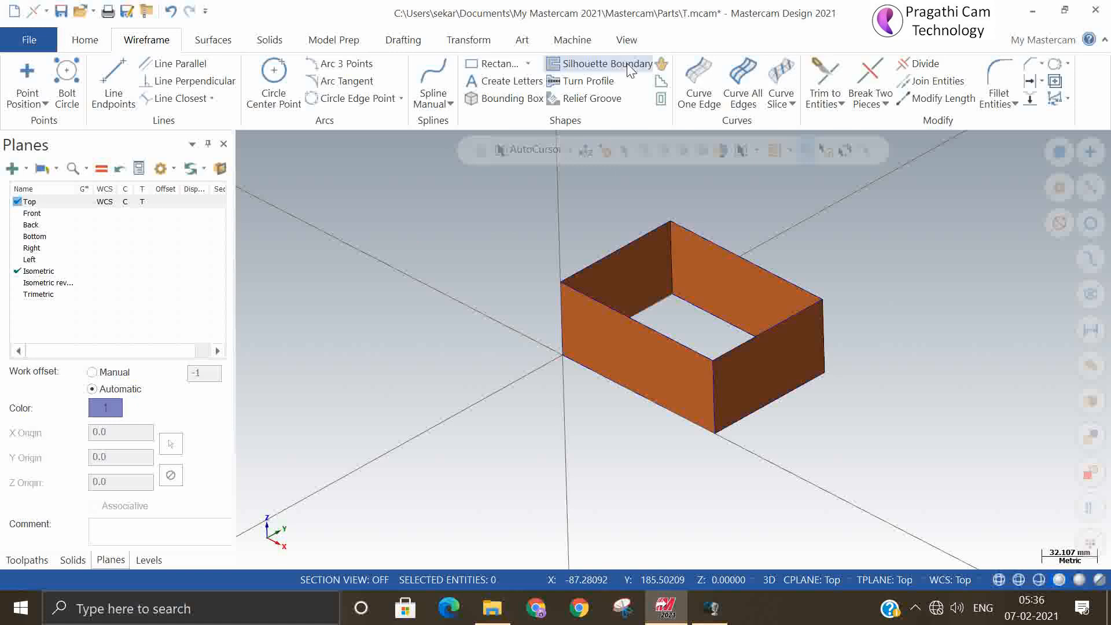
click(738, 90)
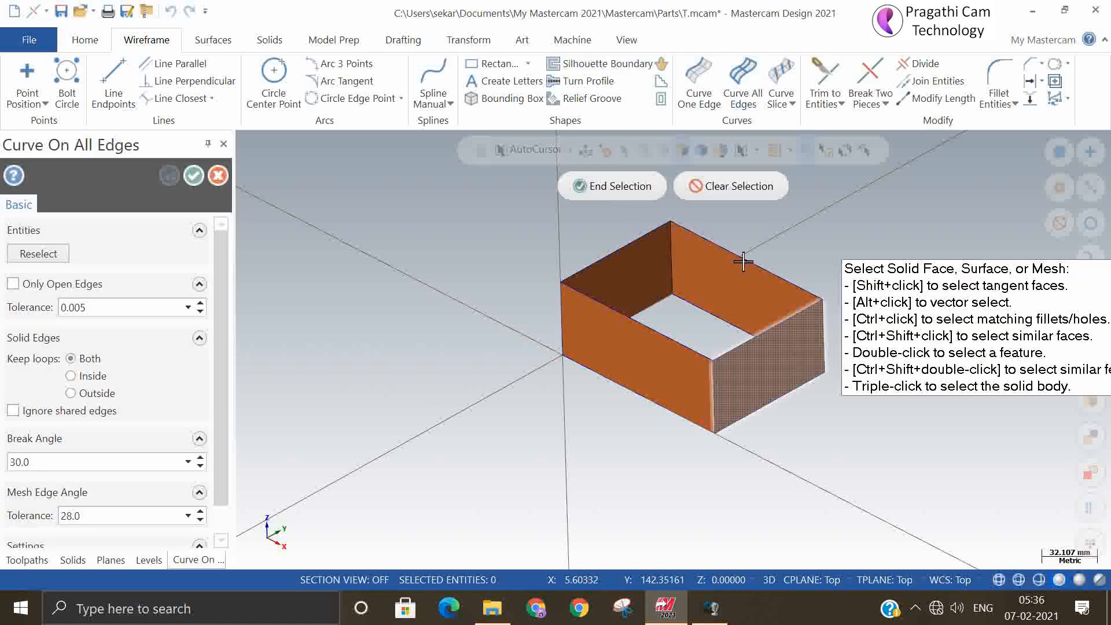
click(743, 262)
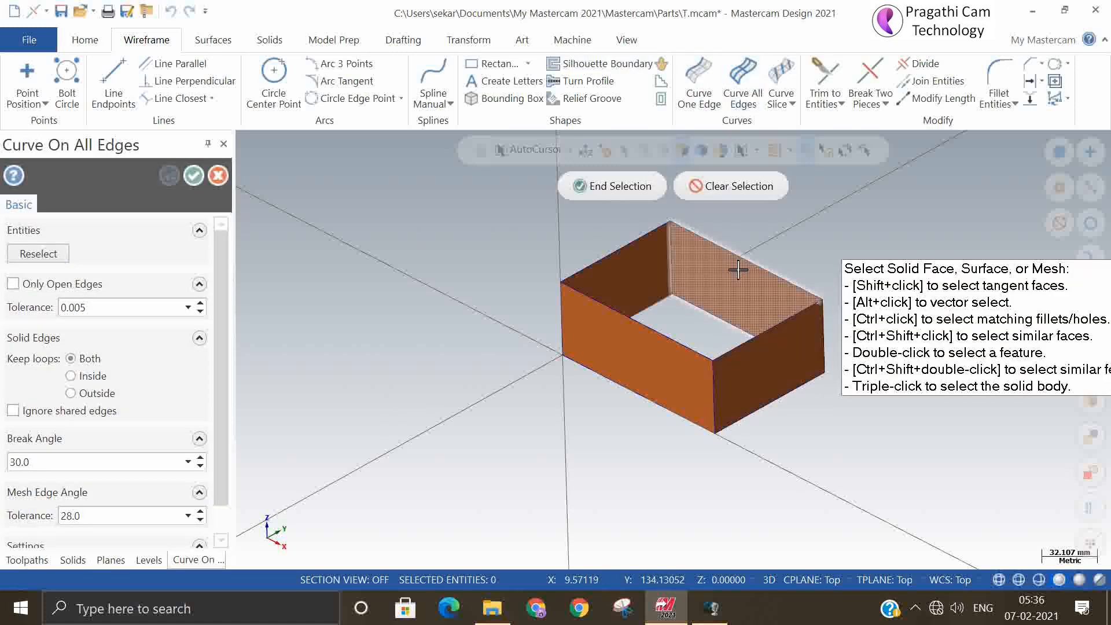
click(605, 184)
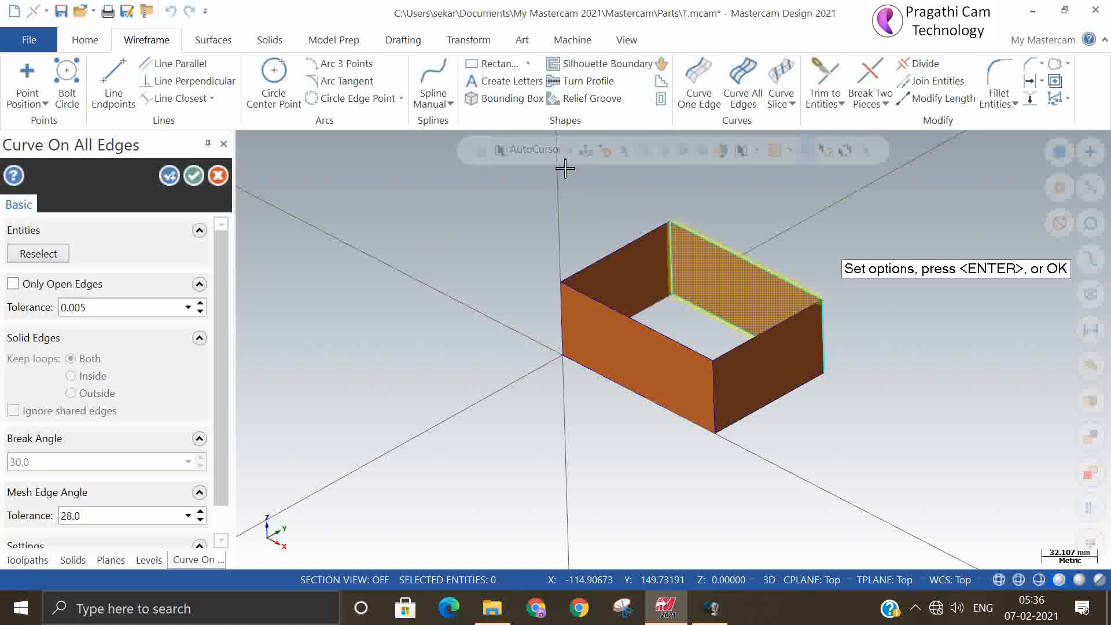
click(194, 176)
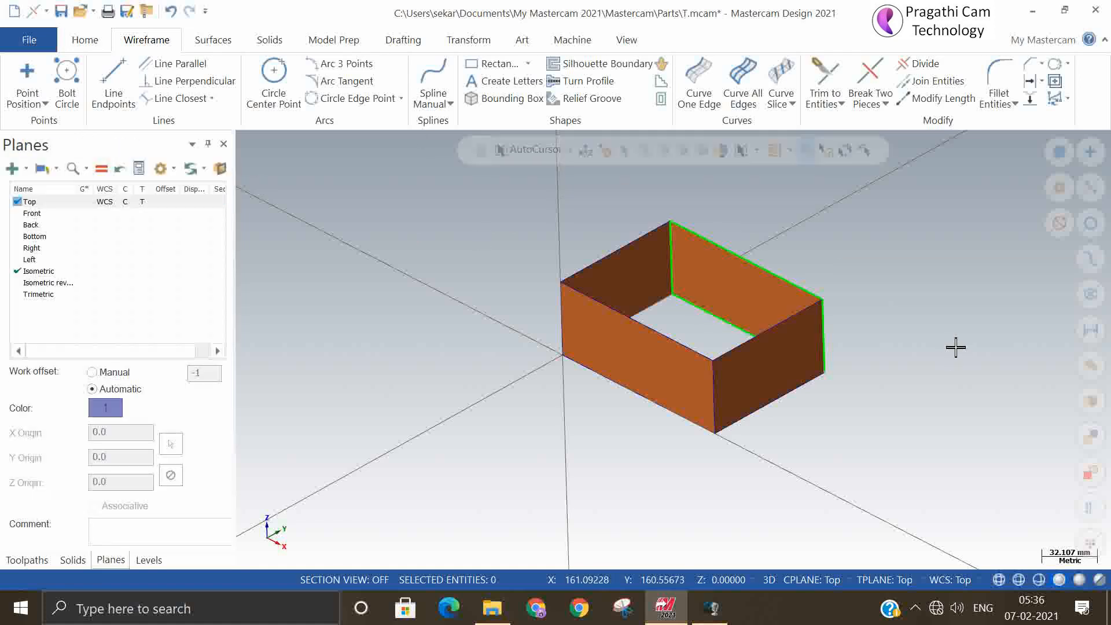
Step: Create a curve along the upper edge of the rear short wall with Curve One Edge
mouse_move(956, 347)
middle_down()
mouse_move(928, 397)
mouse_move(866, 417)
mouse_move(851, 407)
mouse_move(938, 382)
mouse_move(943, 356)
middle_up()
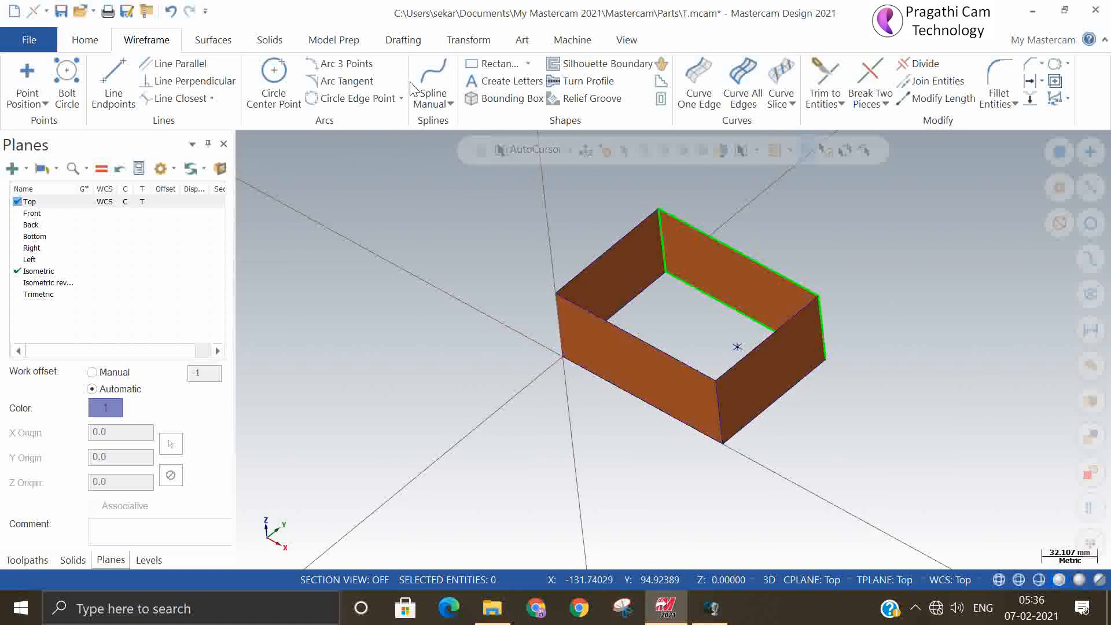
click(702, 72)
click(624, 284)
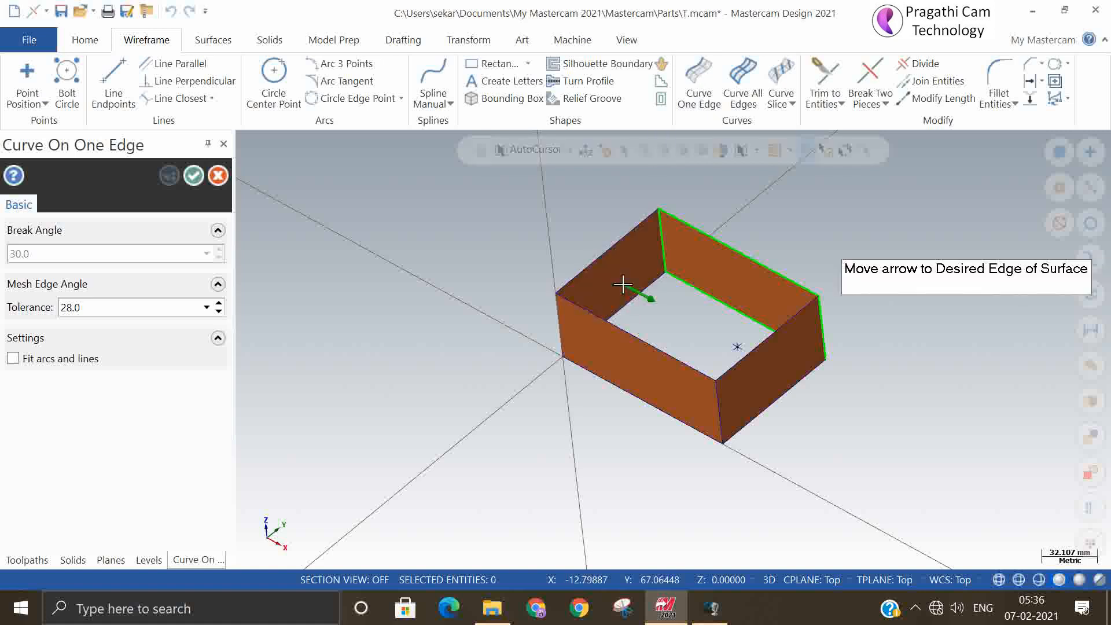
click(597, 263)
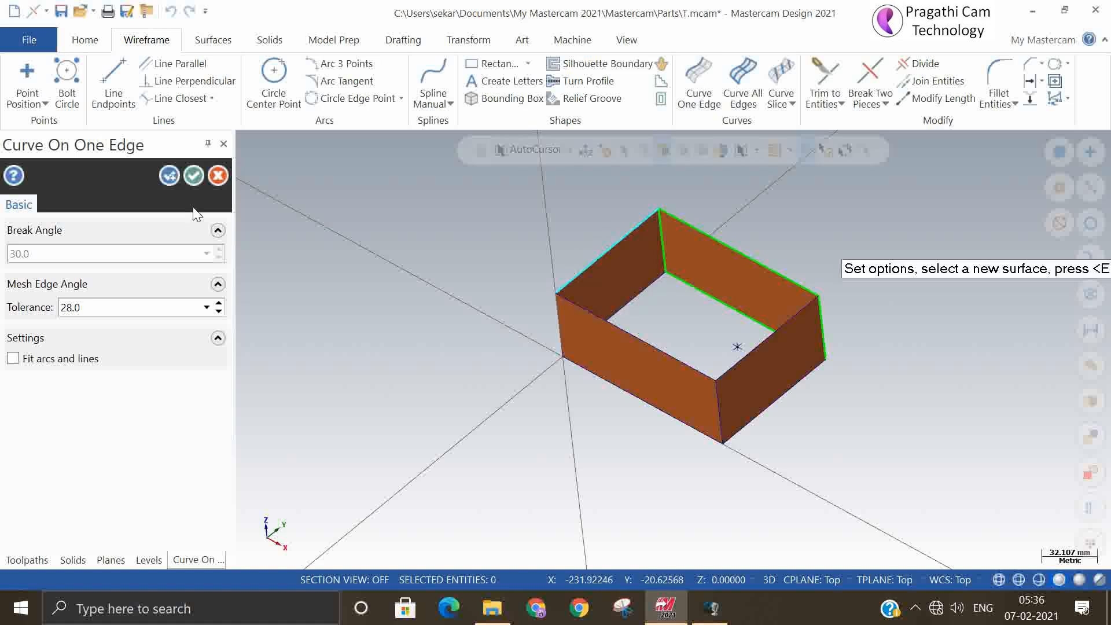
click(192, 178)
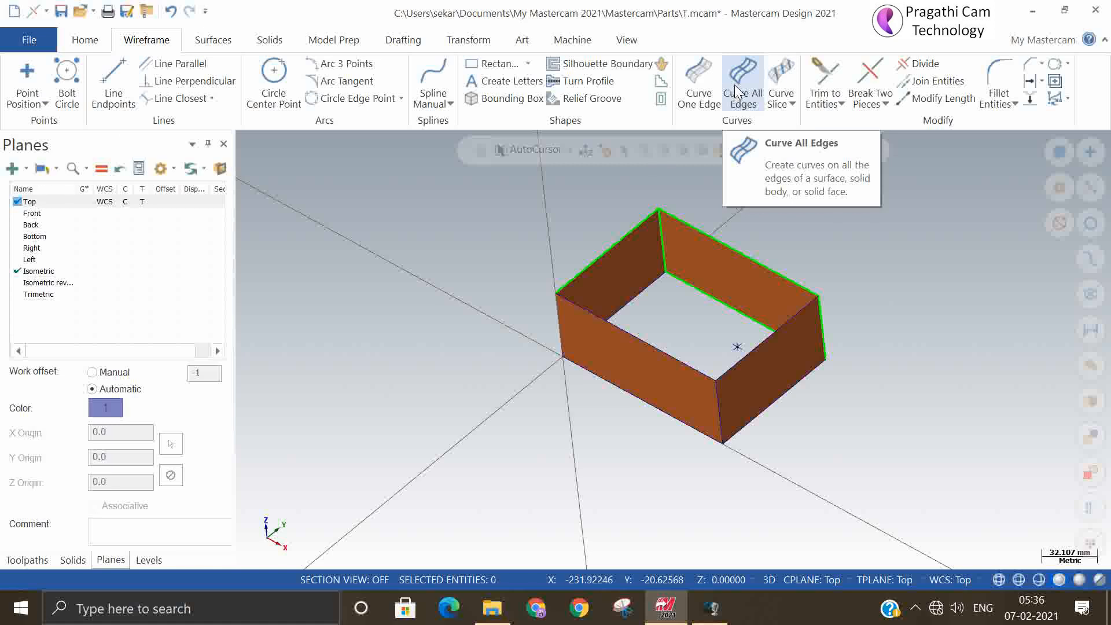
click(739, 90)
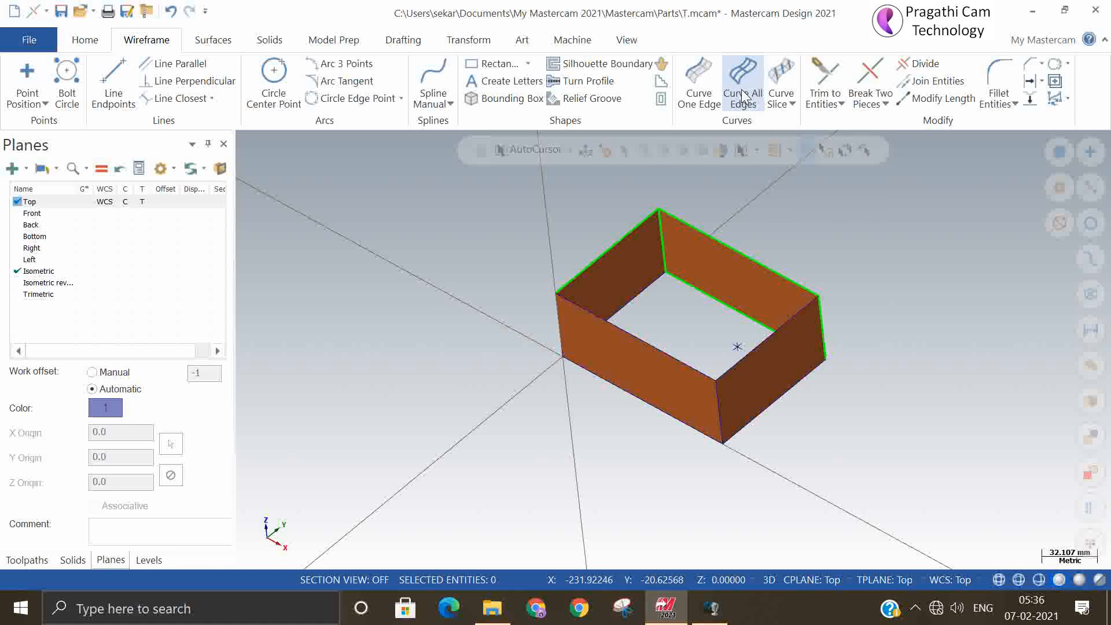
click(793, 104)
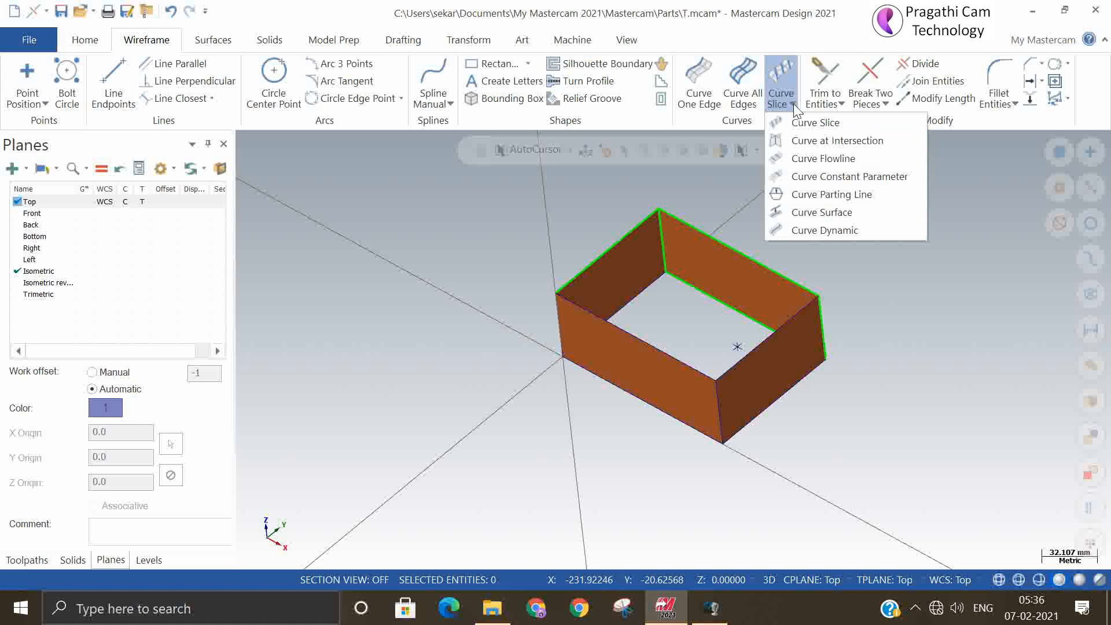
click(451, 227)
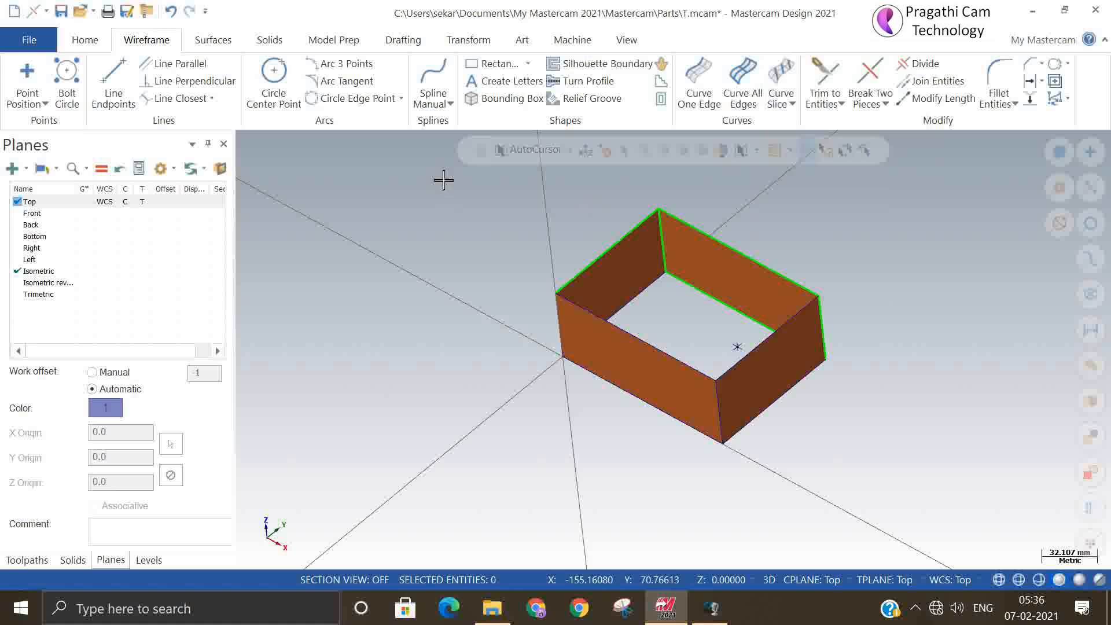
Step: Delete all geometry, including the four draft walls, their edge curves and the point
drag(441, 178, 916, 498)
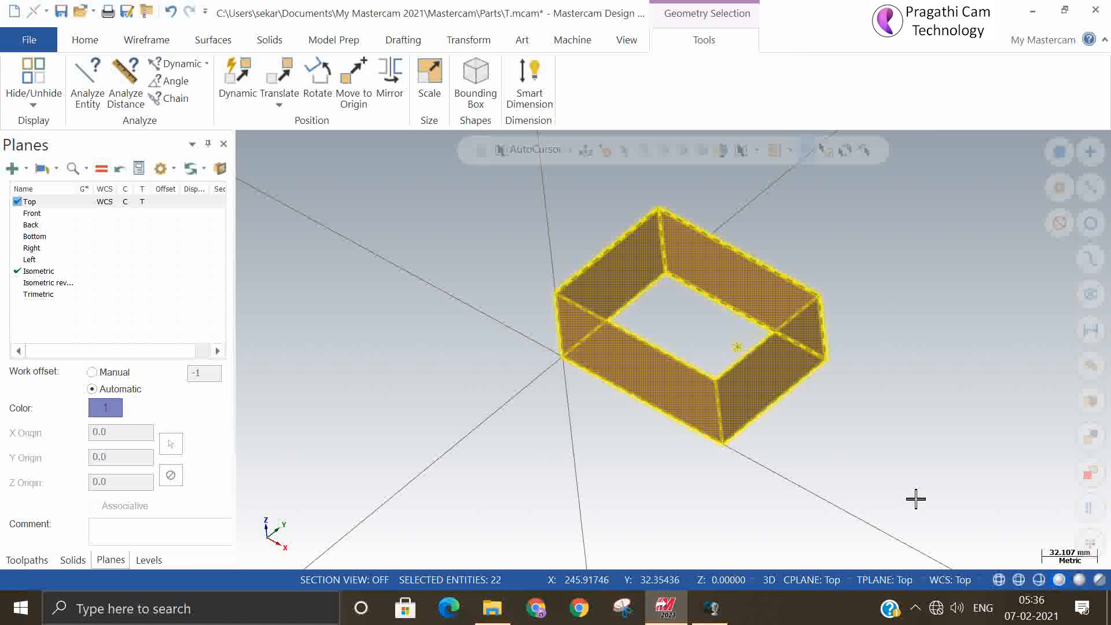
key(Delete)
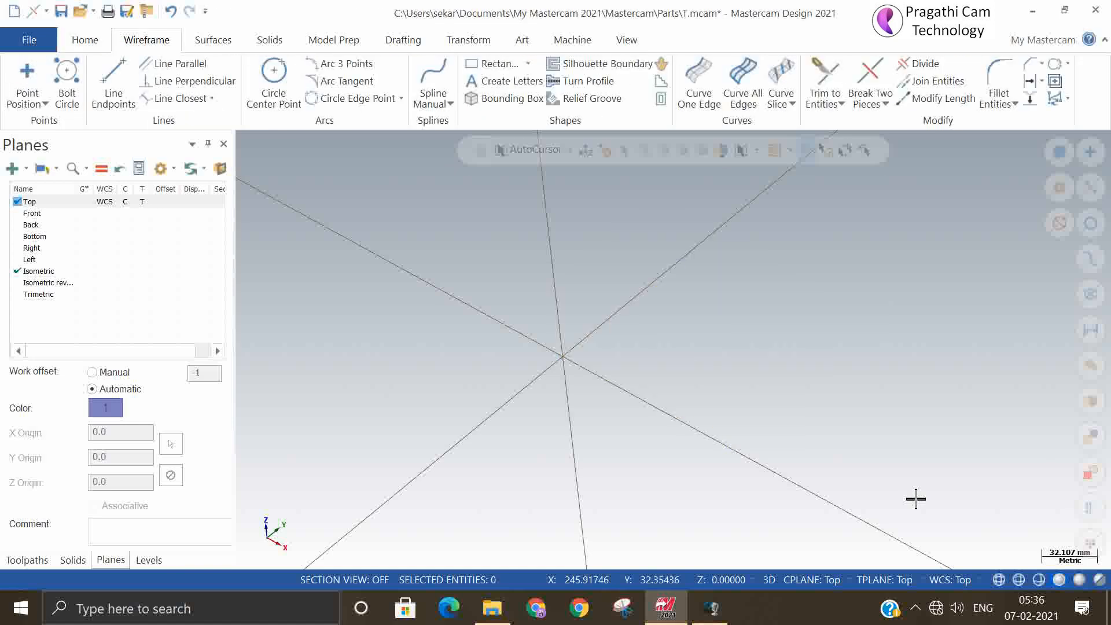
right_click(541, 278)
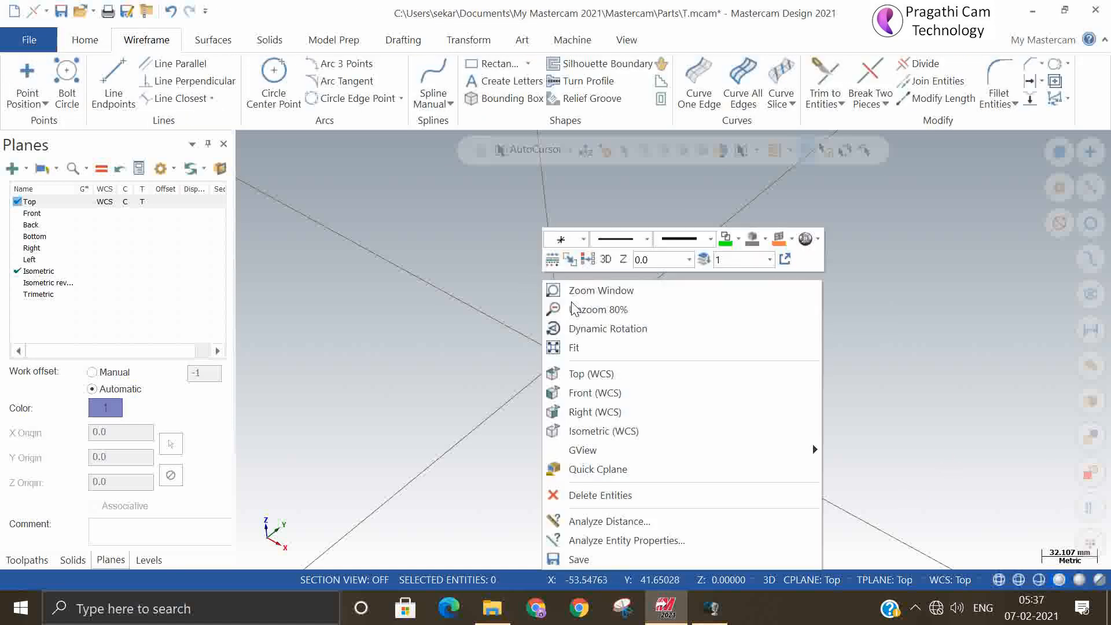
click(872, 452)
Step: Set the construction plane to Front and switch to the Front (WCS) view
click(798, 575)
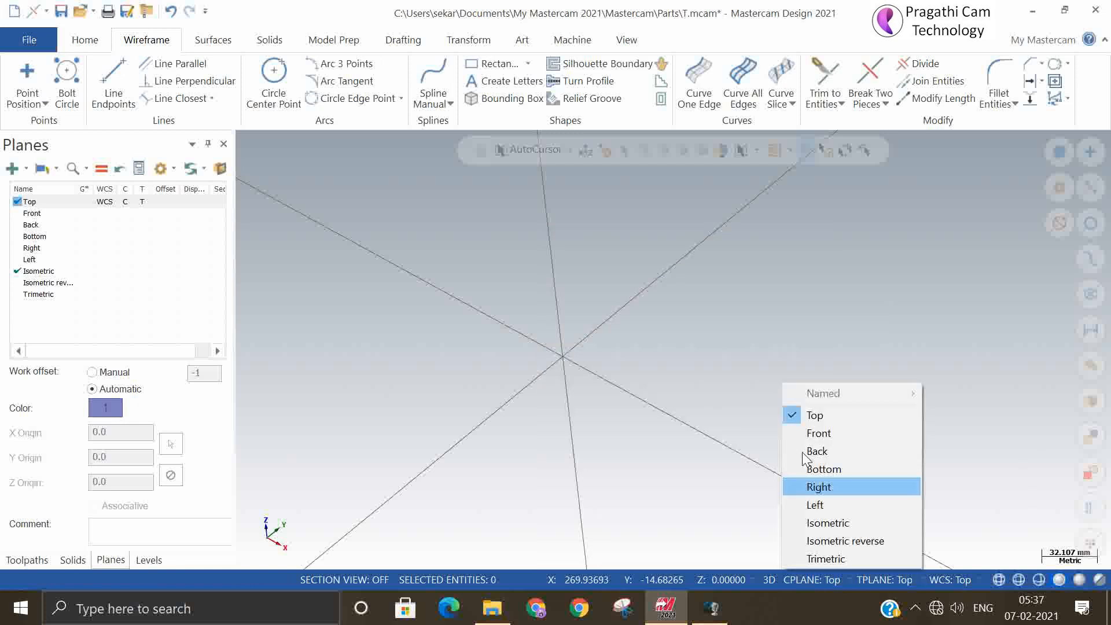
click(825, 439)
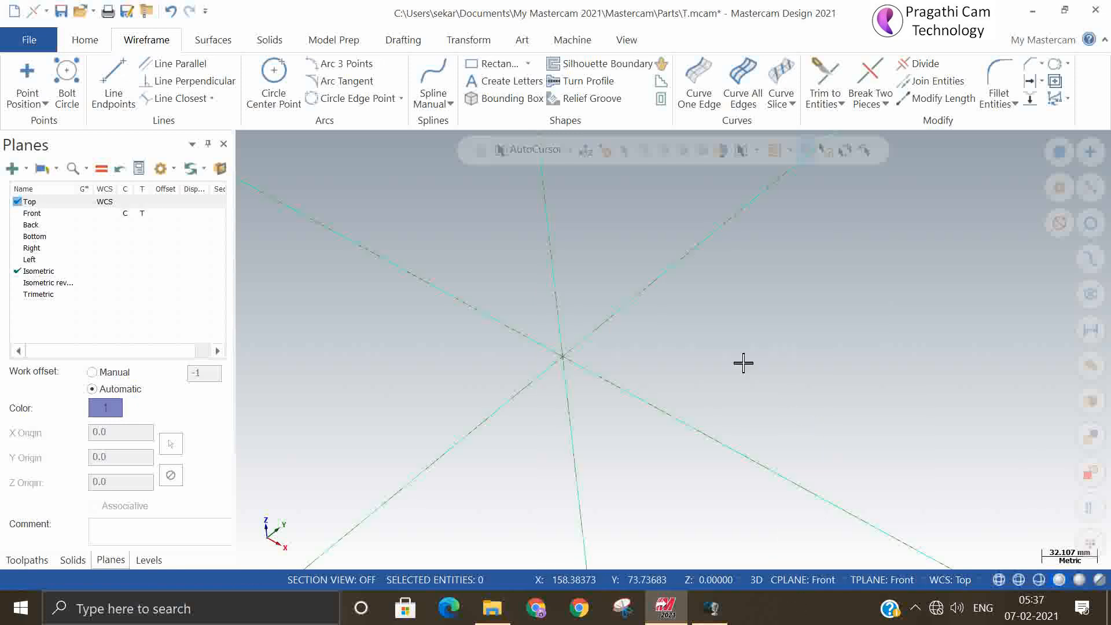
right_click(734, 332)
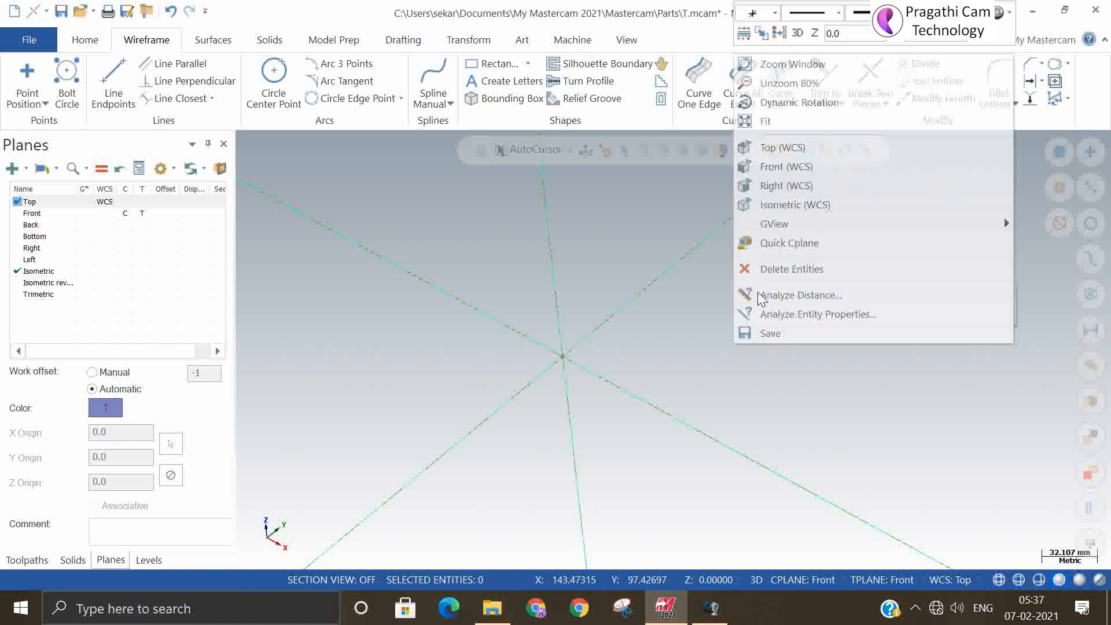
click(778, 169)
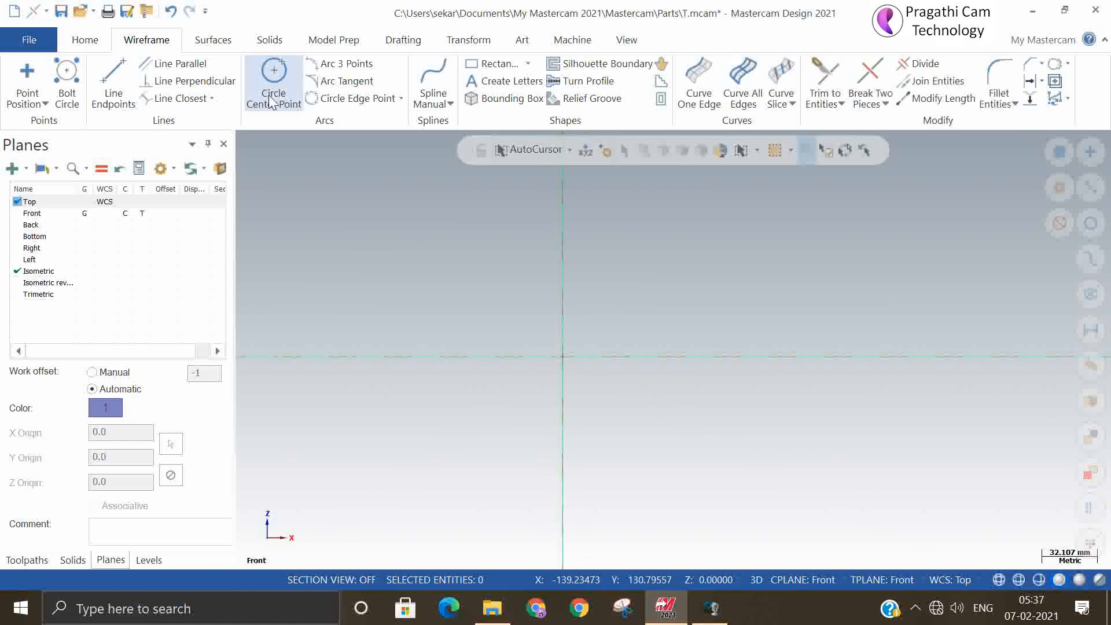
Step: Draw a wave-shaped manual spline starting at the origin, rising, dipping below the horizontal axis and ending above it, with natural end conditions
click(563, 356)
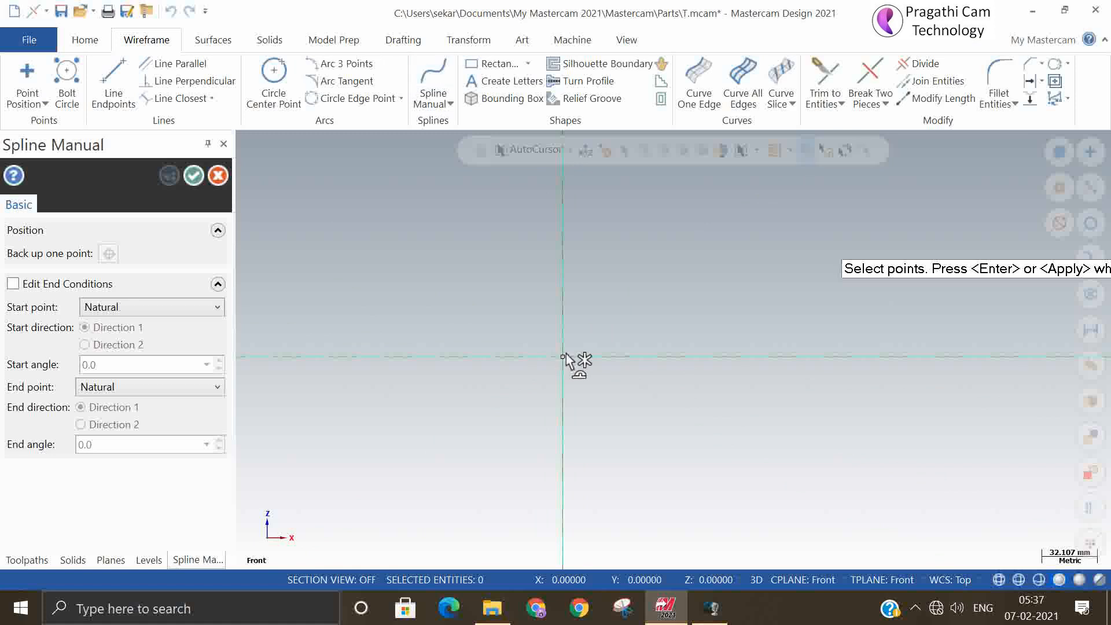
click(834, 310)
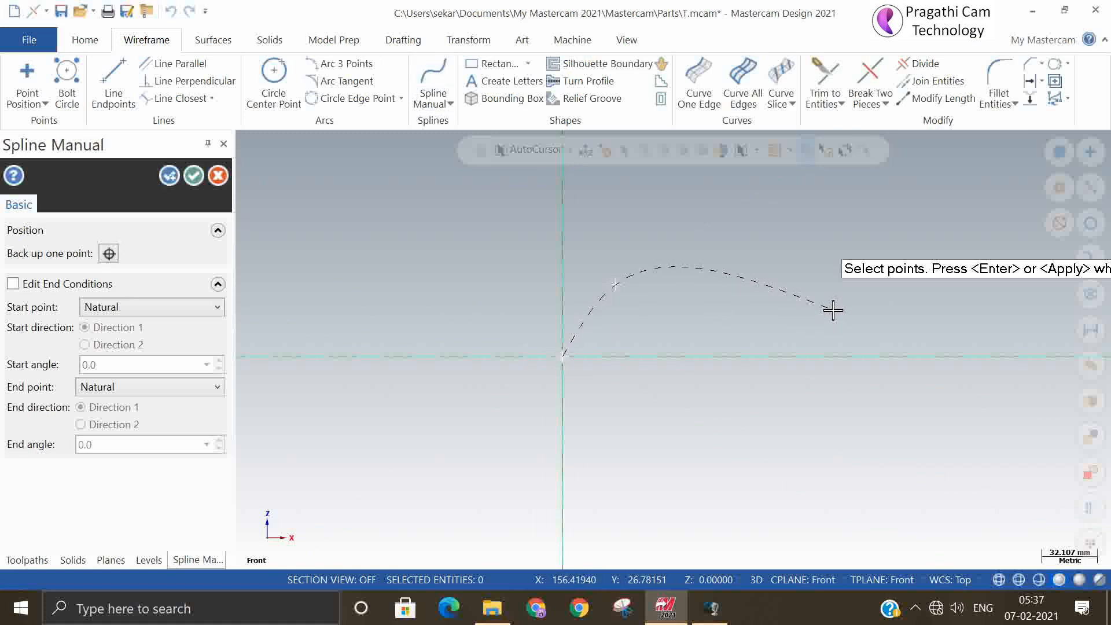
click(955, 390)
scroll(505, 517, down, 2)
scroll(506, 517, down, 1)
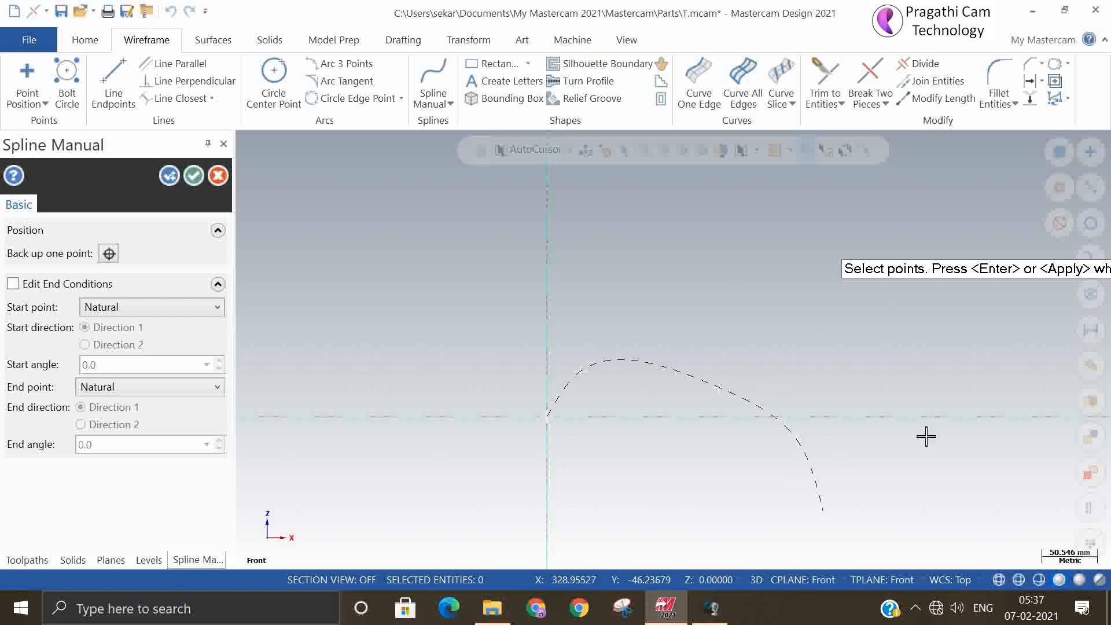
click(940, 384)
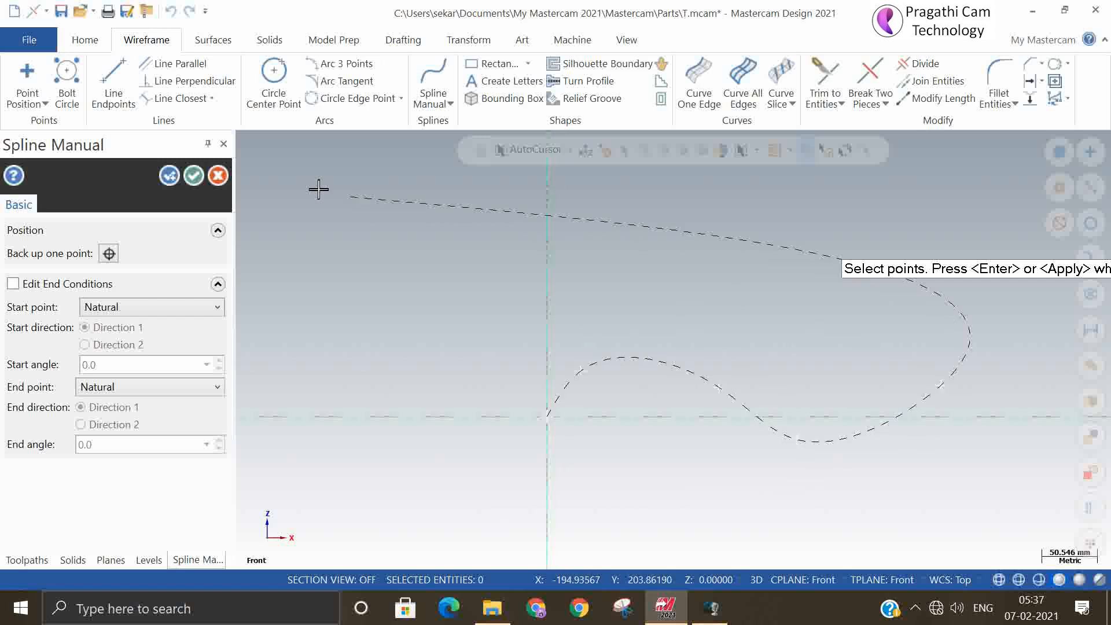
click(193, 176)
Step: Switch to the isometric view and set the construction plane to Top
right_click(675, 270)
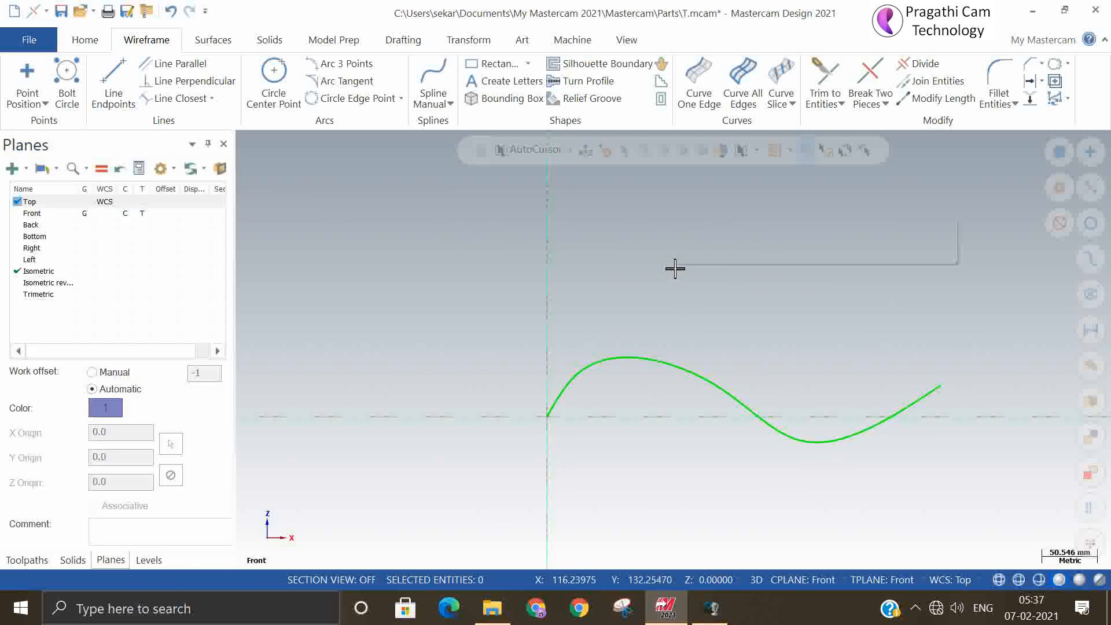
click(736, 423)
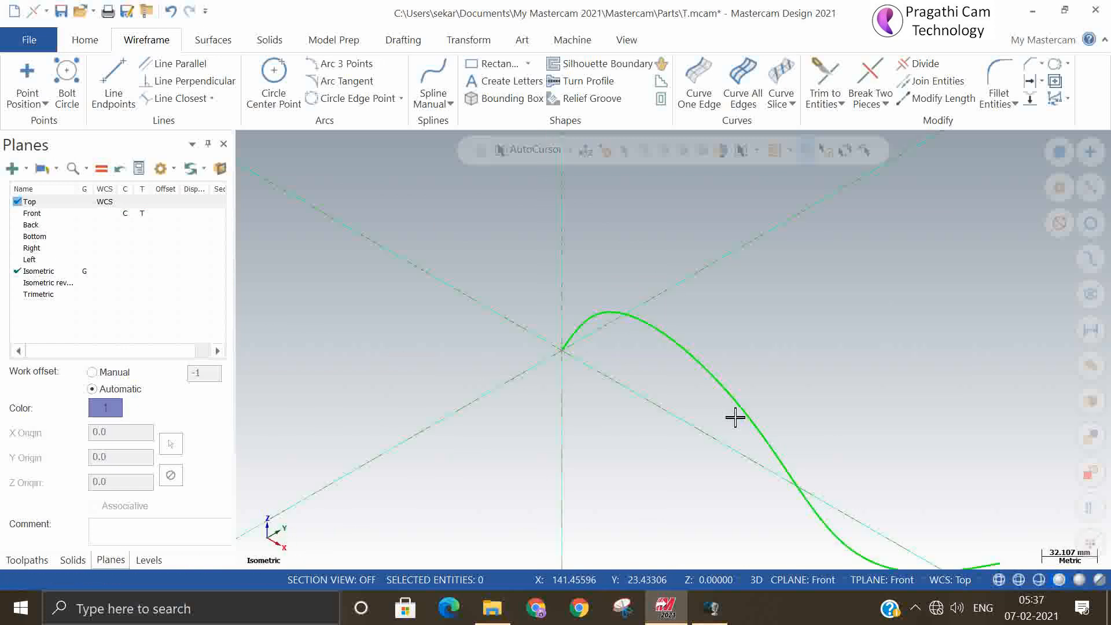
click(790, 583)
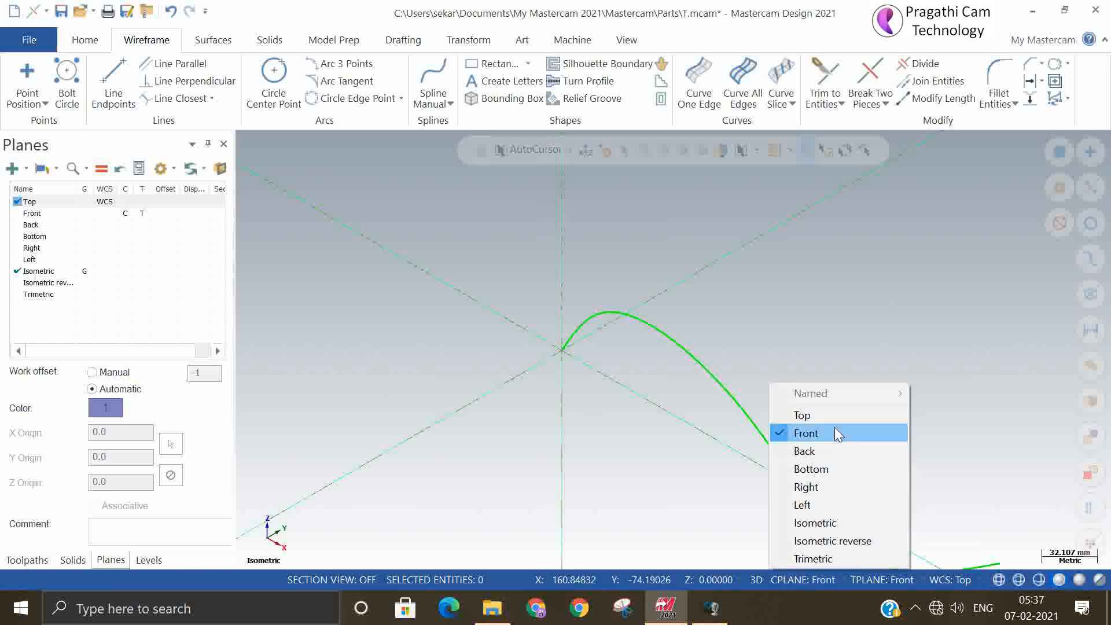
click(836, 418)
scroll(568, 298, down, 3)
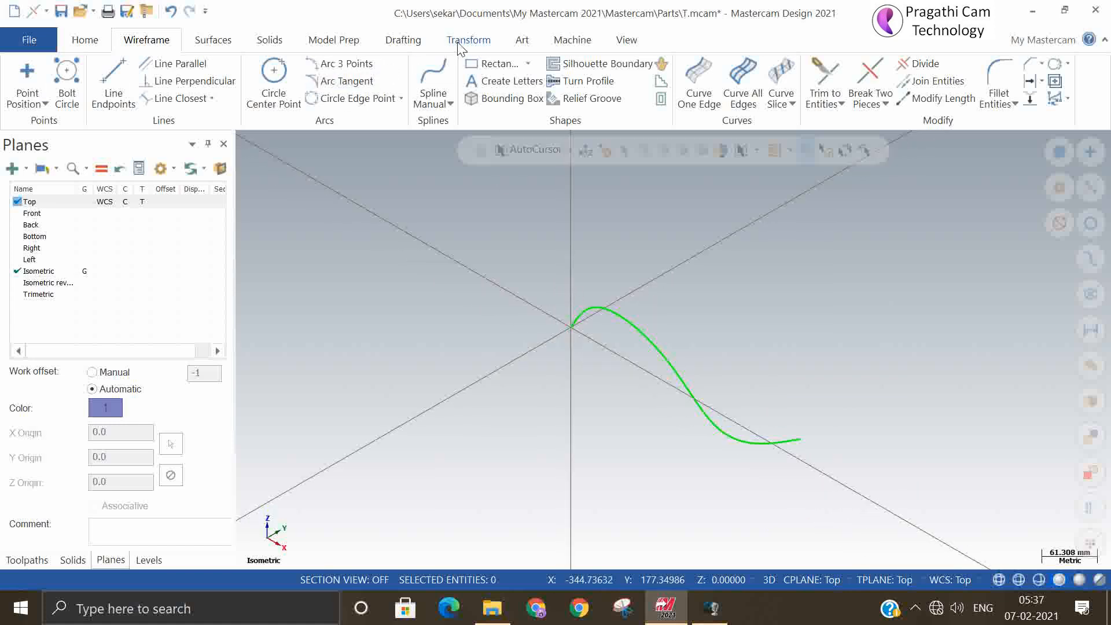
Step: Try to create a 50 mm draft surface from the wave spline with the construction plane set to Top
click(232, 39)
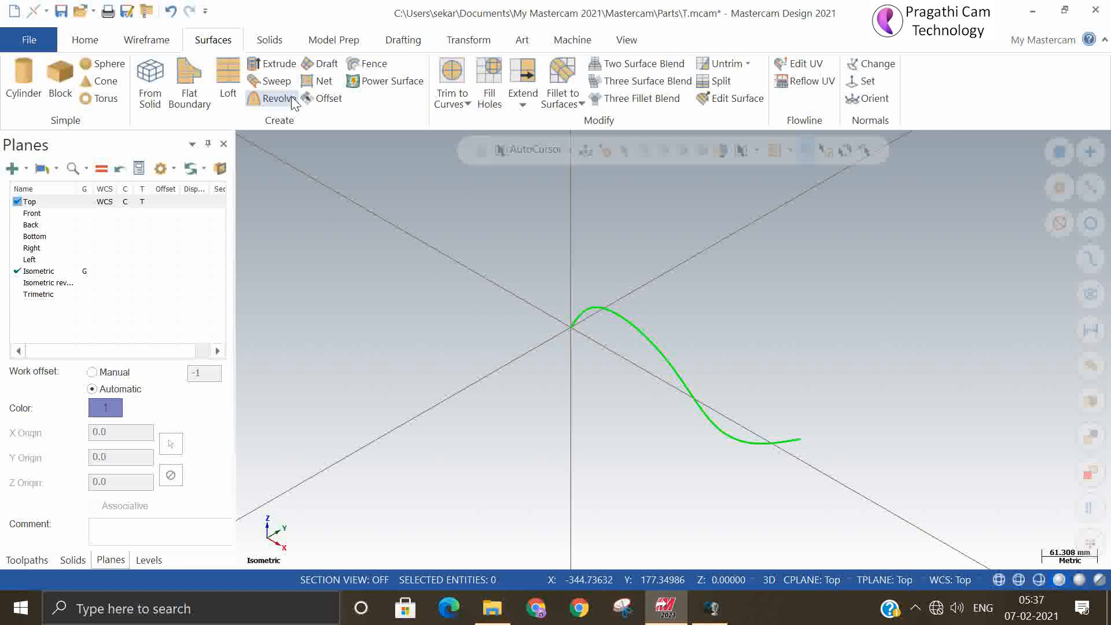
click(324, 68)
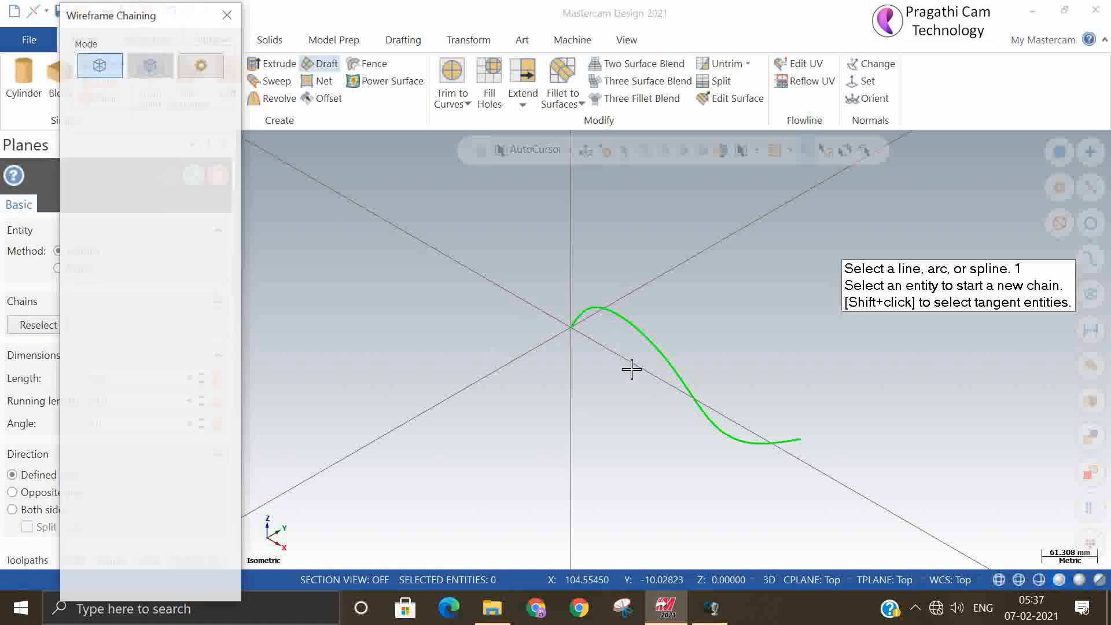
click(617, 317)
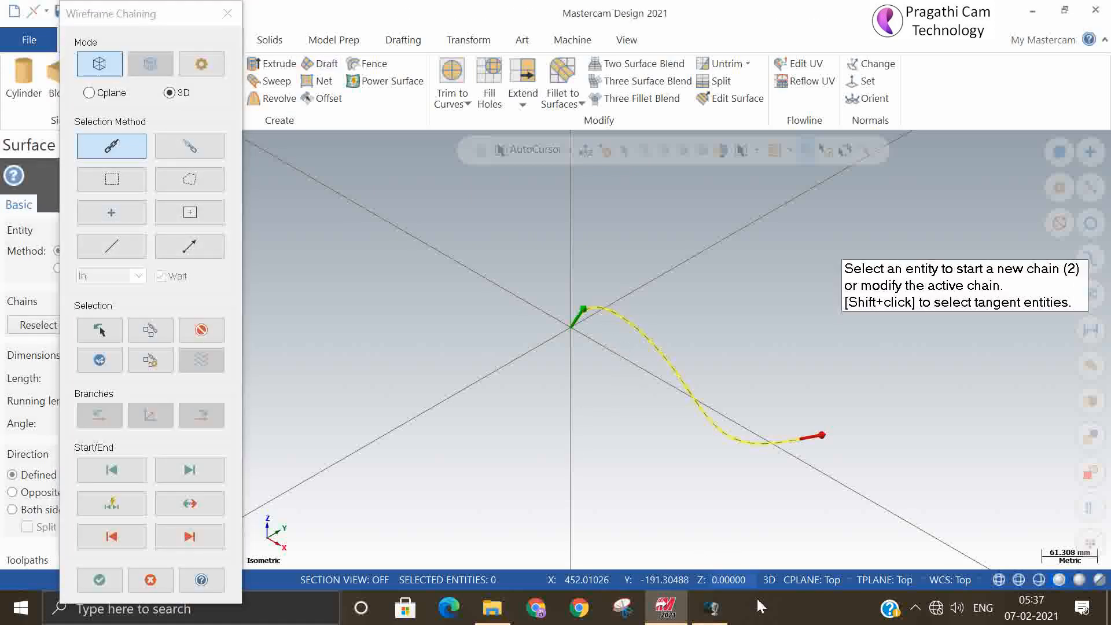
click(791, 579)
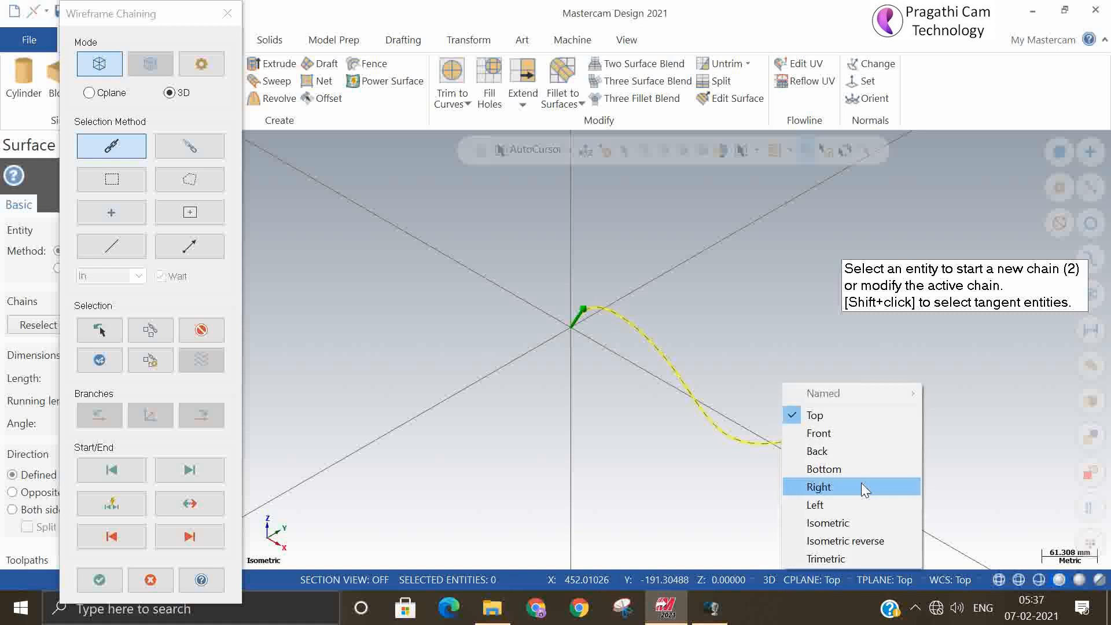
click(835, 434)
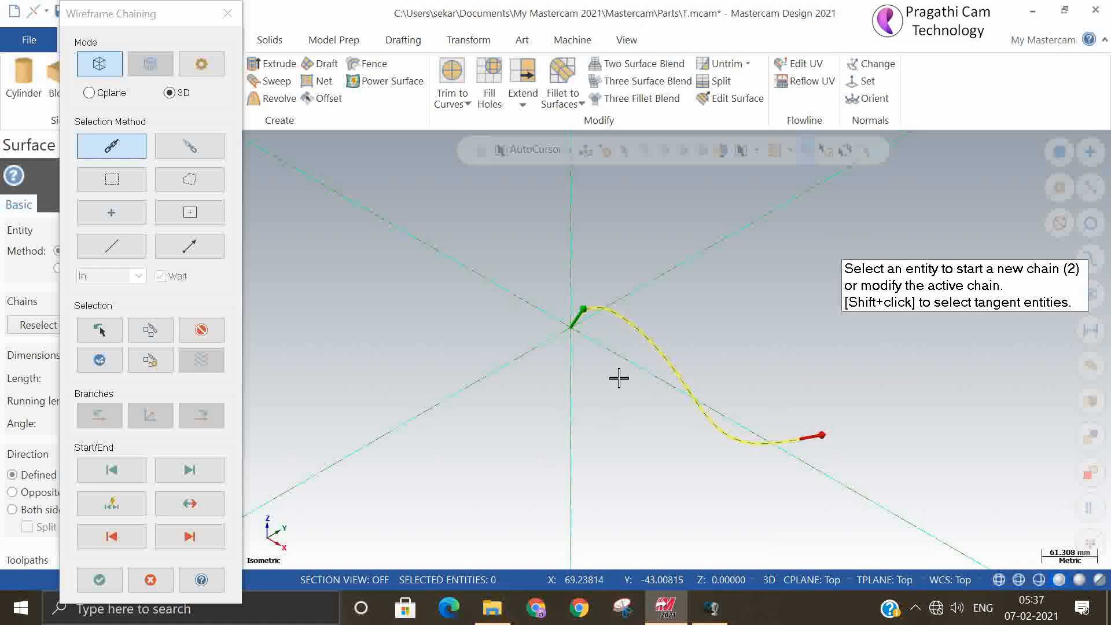
click(98, 582)
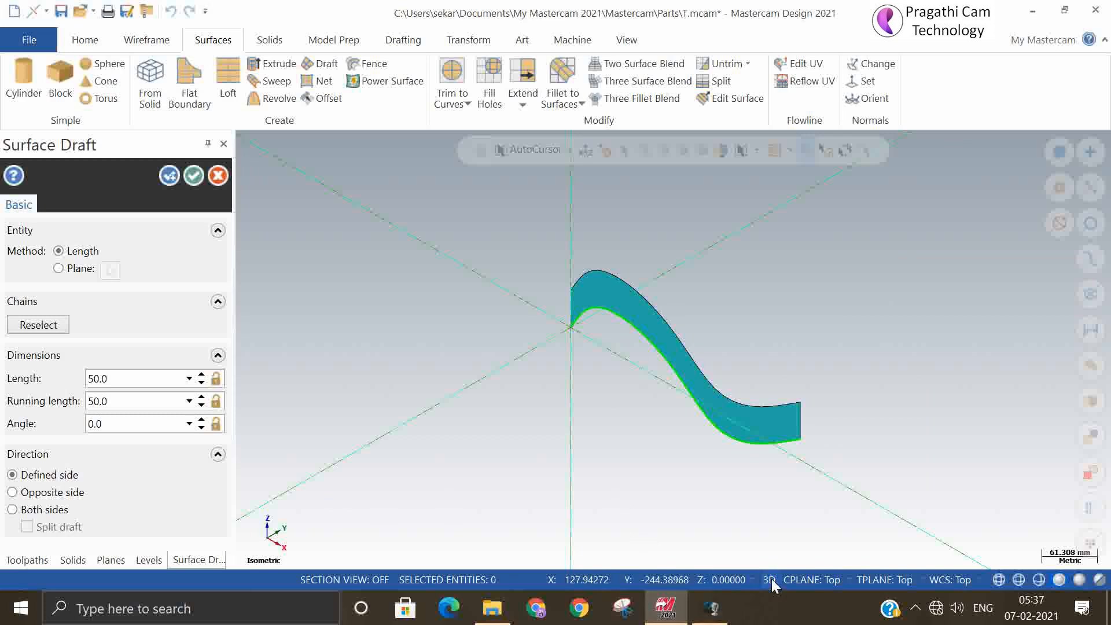
Step: Try to switch the draft to the Front construction plane, and undo the draft surface
click(795, 579)
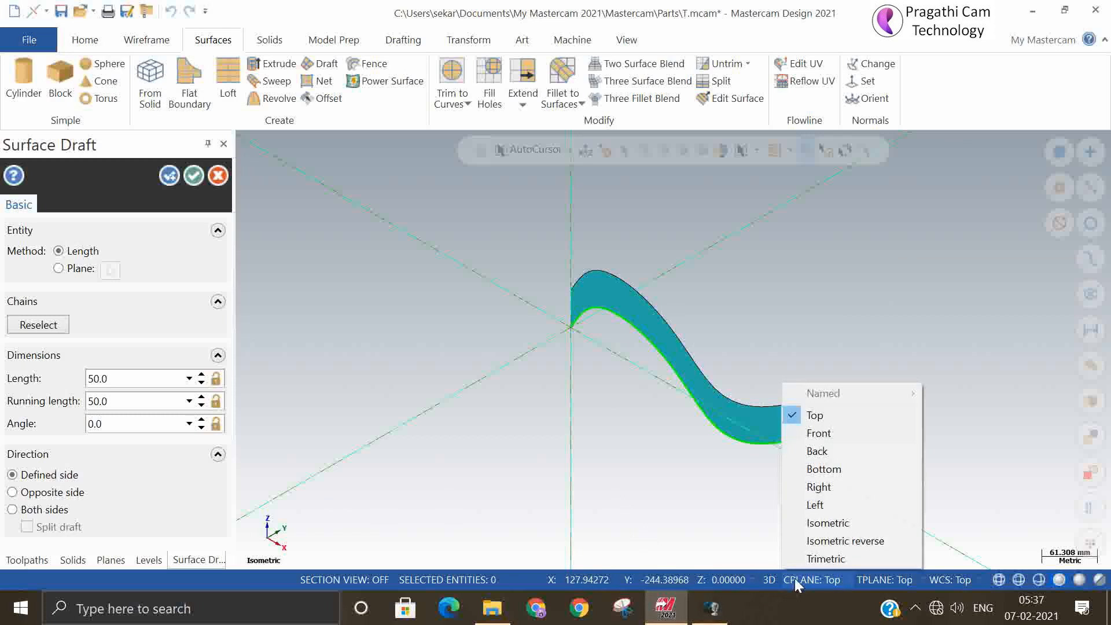
click(825, 434)
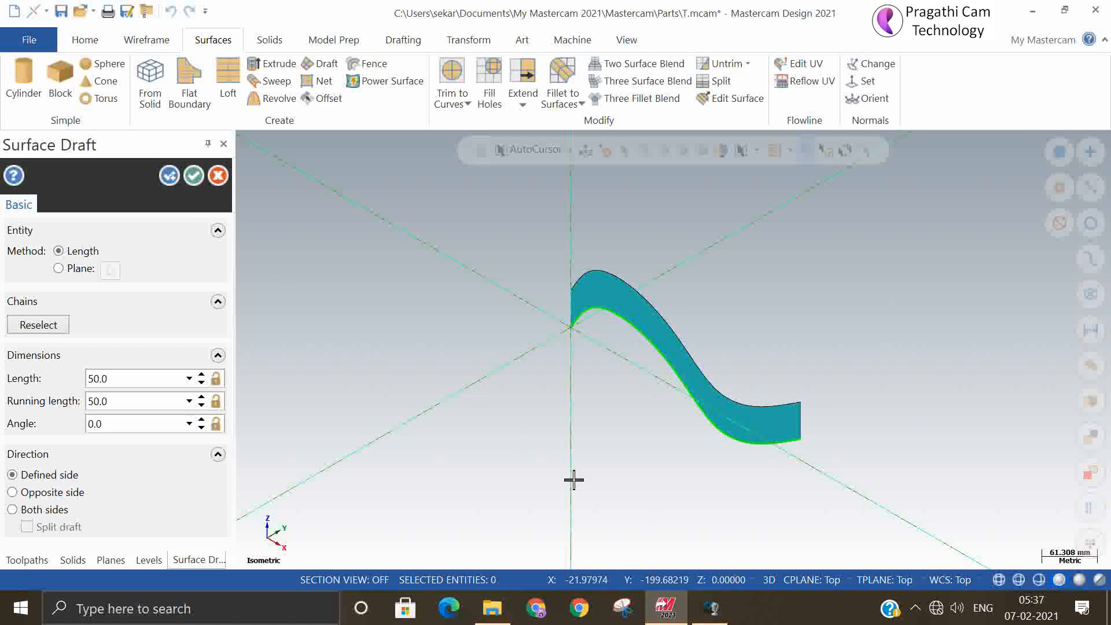
double_click(121, 383)
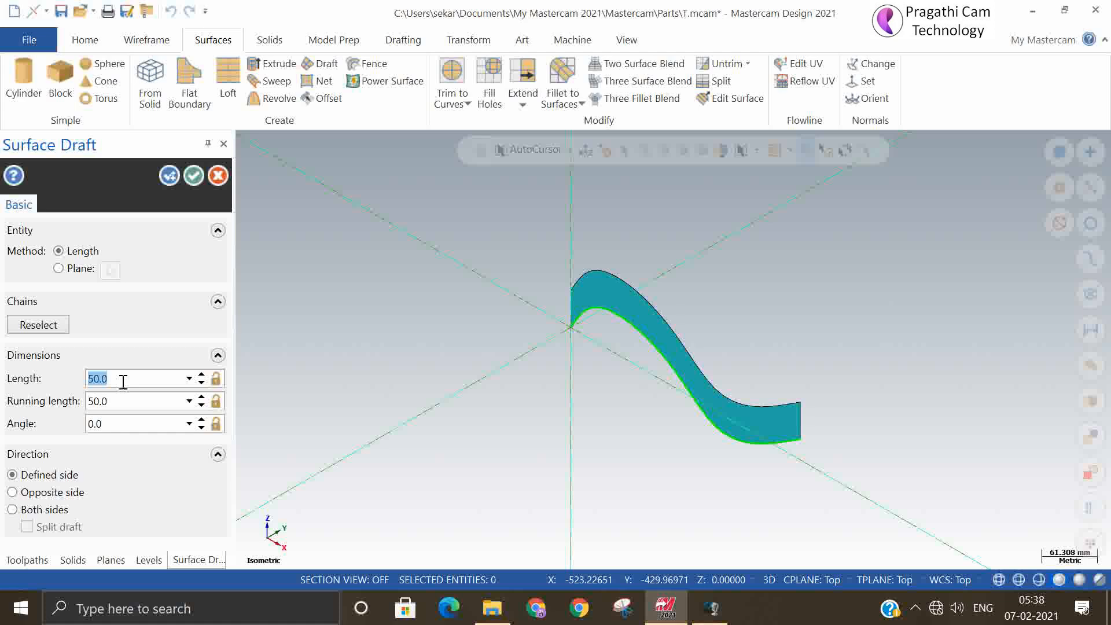
click(219, 176)
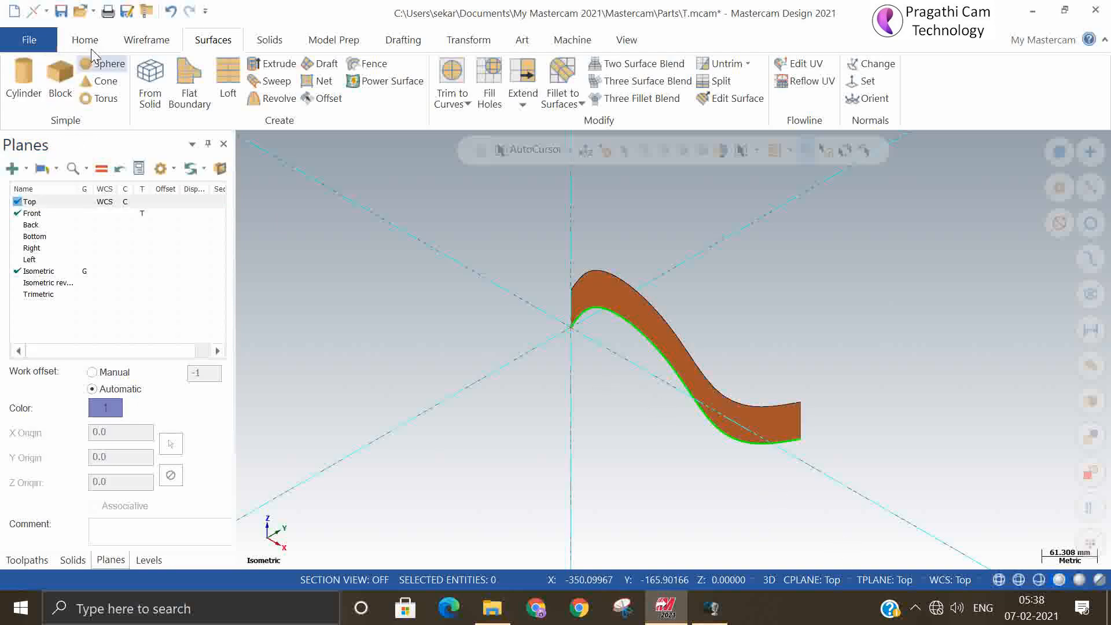
click(171, 10)
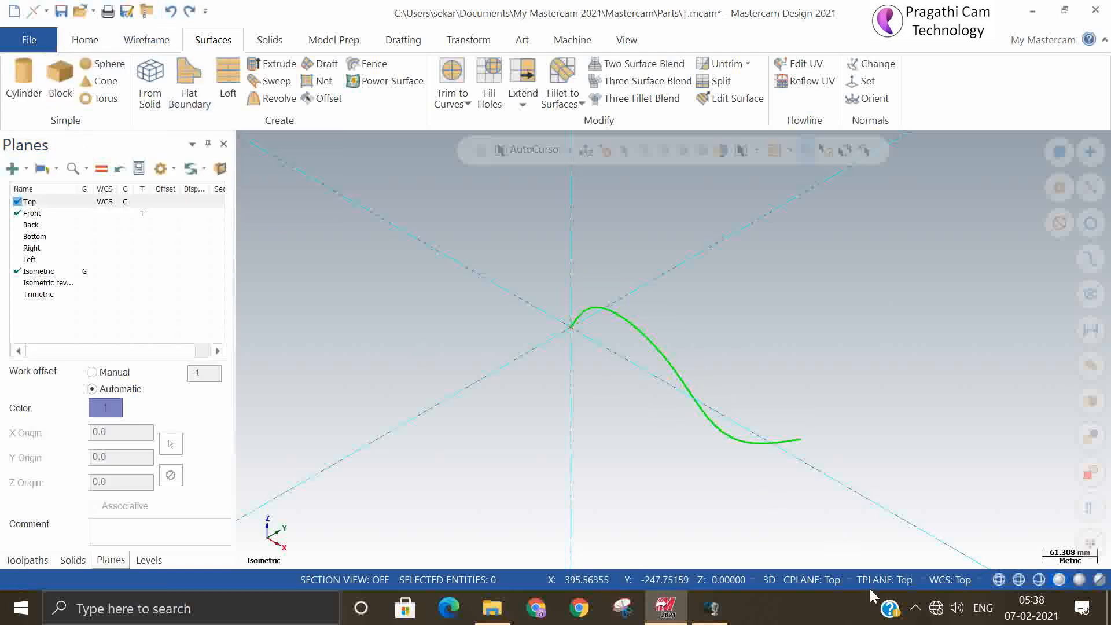
Step: Set the construction plane to Front and switch to the Front (WCS) view
click(818, 580)
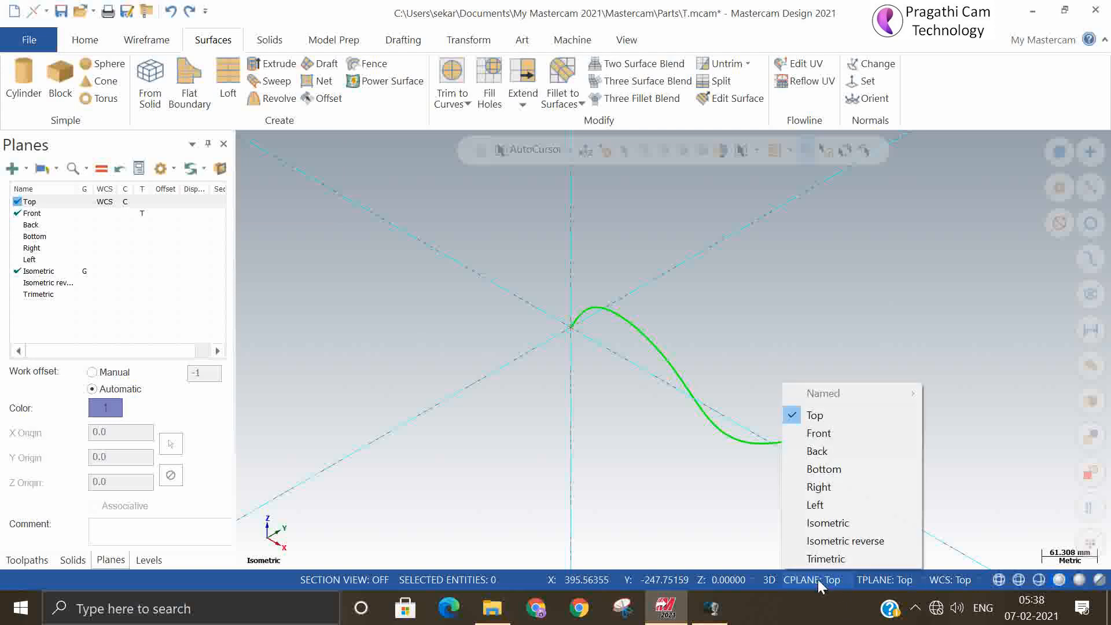
click(839, 435)
right_click(772, 347)
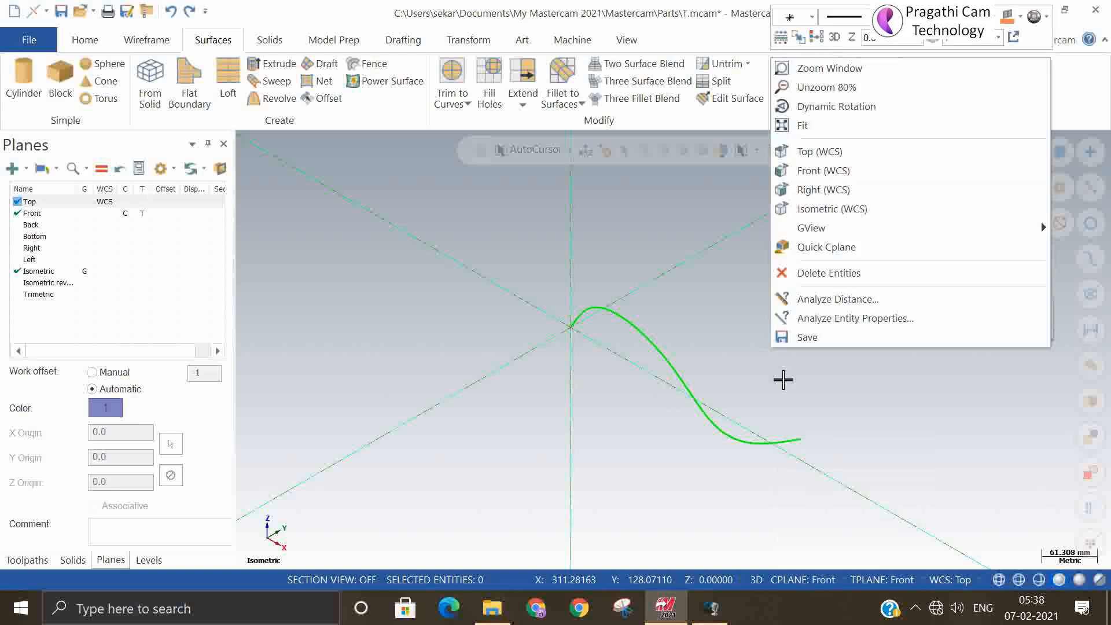
click(788, 514)
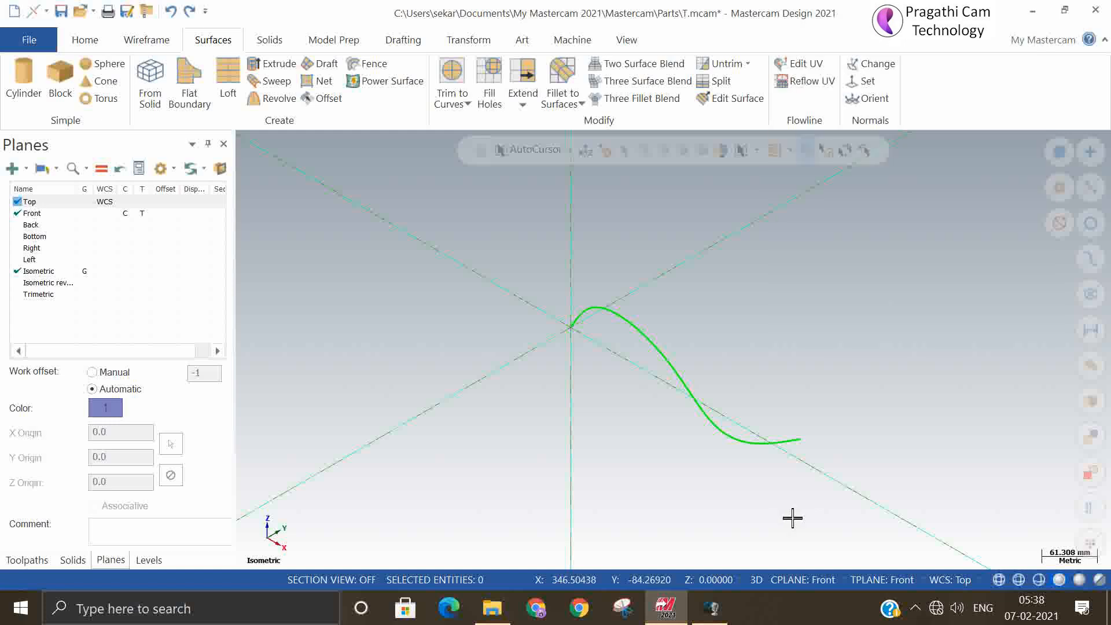
right_click(747, 342)
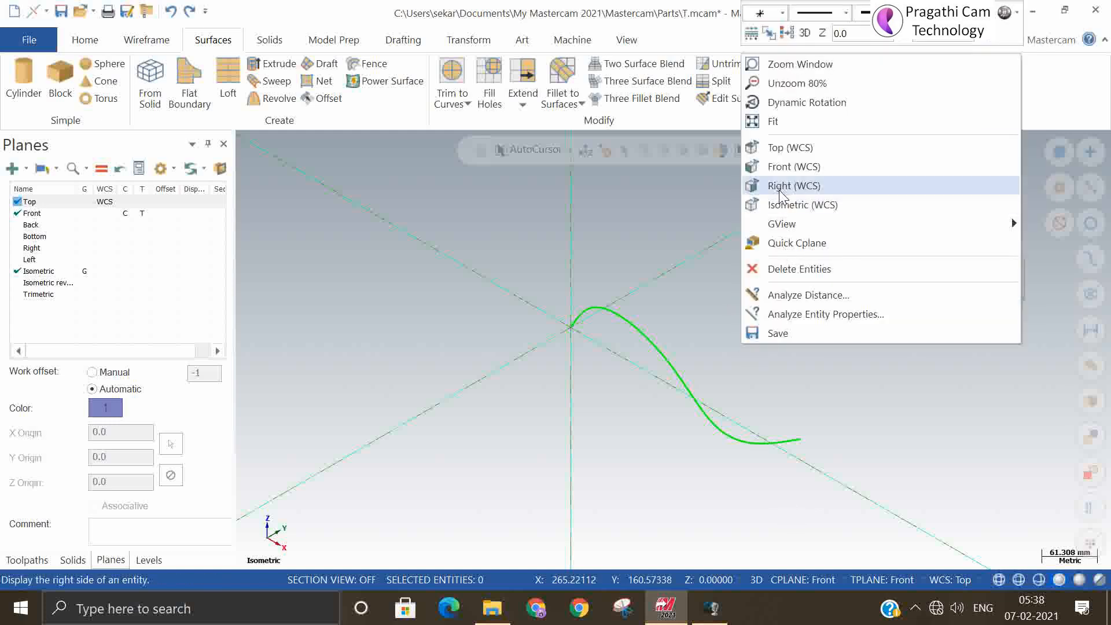
click(779, 174)
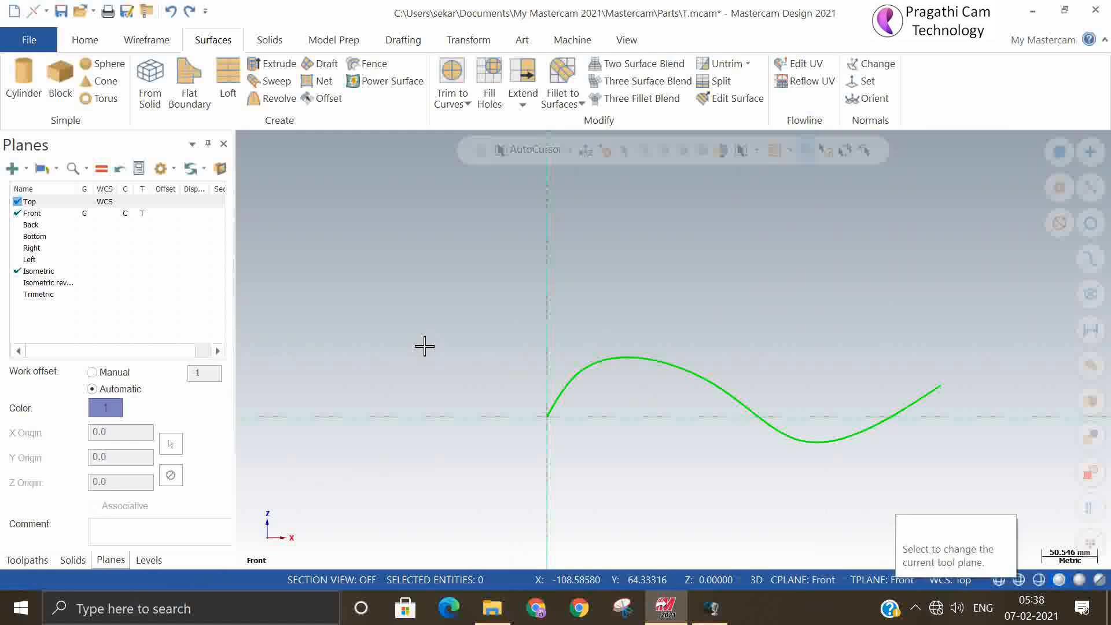
Step: Create a draft surface from the wave spline with a length of 100 mm and an angle of 0
click(321, 64)
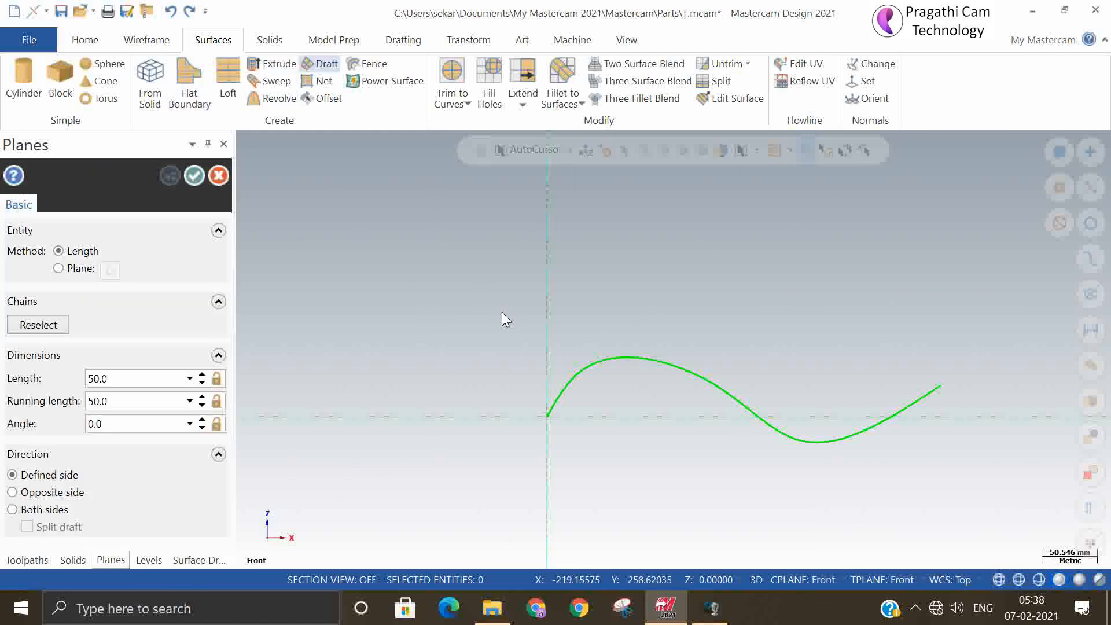
click(563, 390)
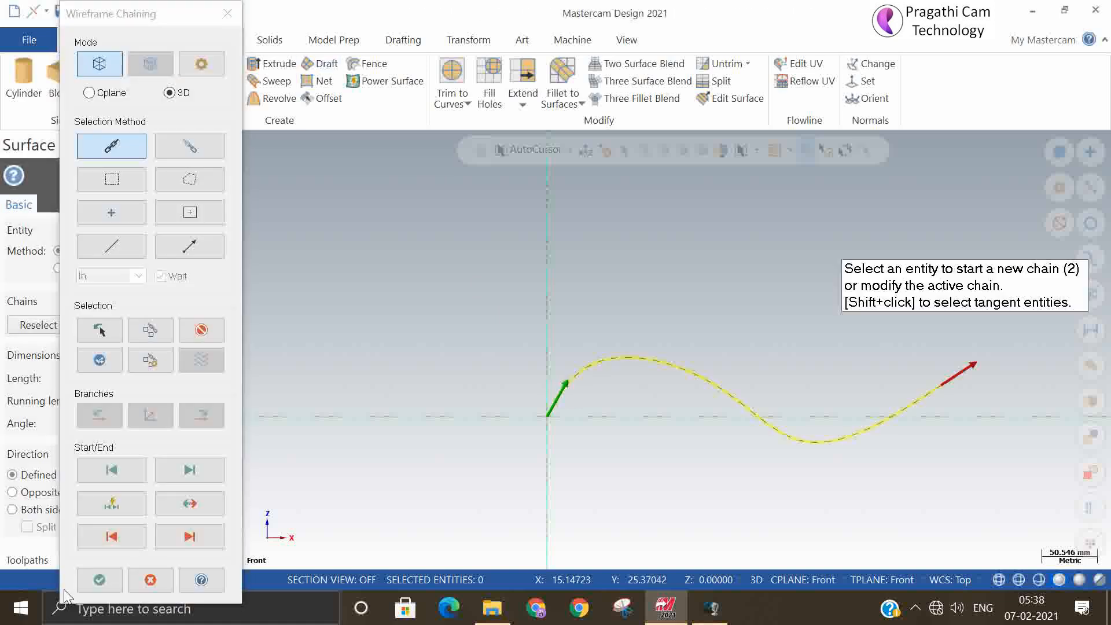
click(99, 580)
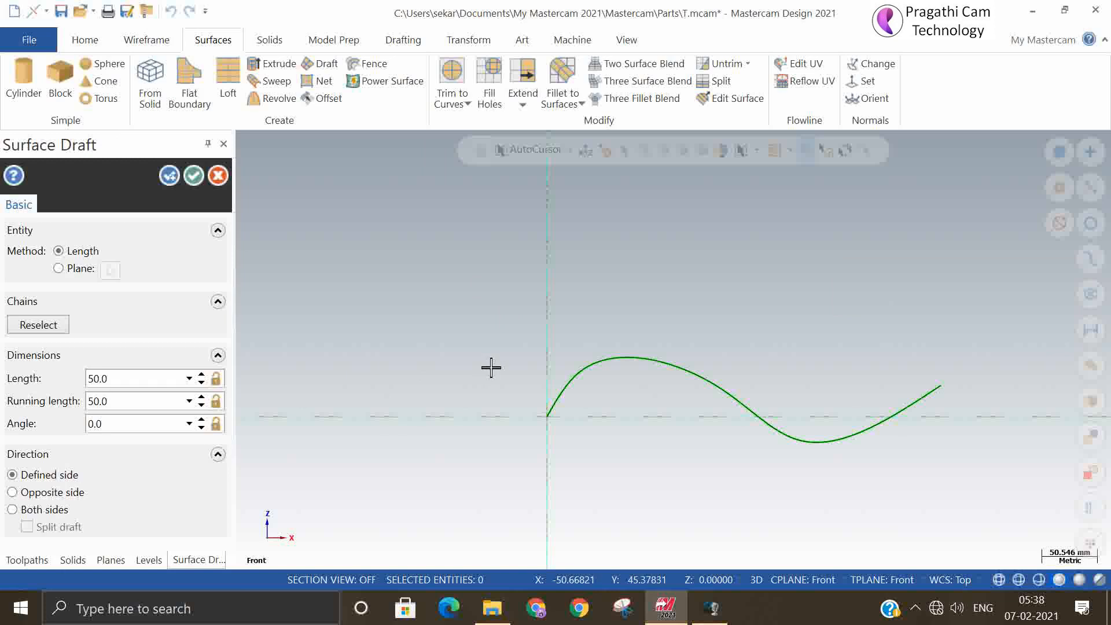
middle_drag(459, 386, 414, 419)
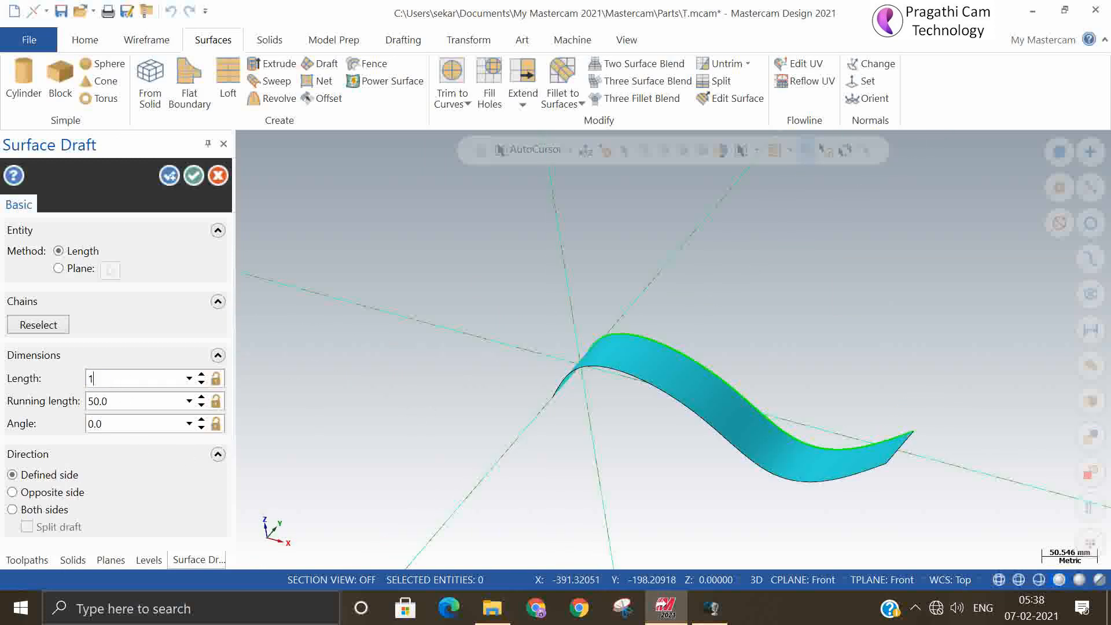
key(Return)
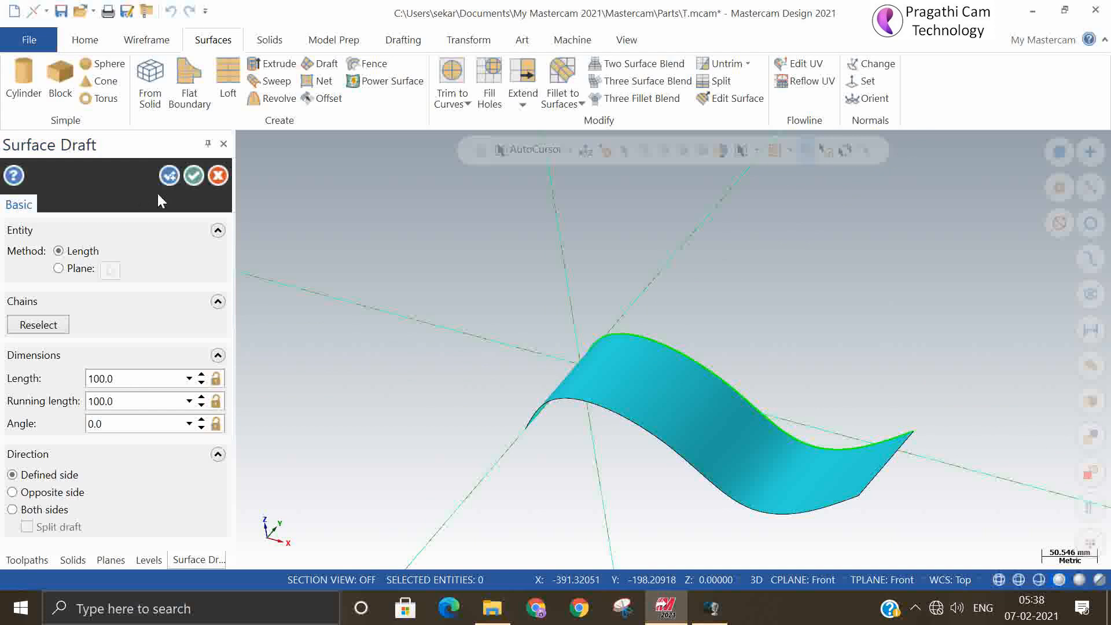
click(193, 175)
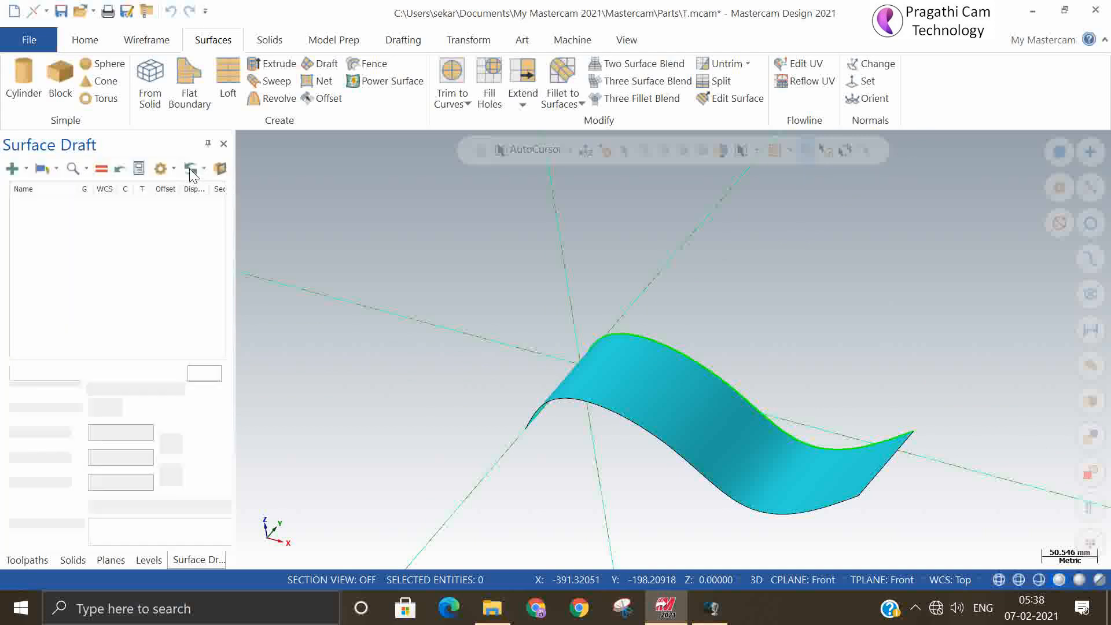
Step: Set the construction plane to Top and switch to the Isometric (WCS) view
click(783, 579)
click(819, 412)
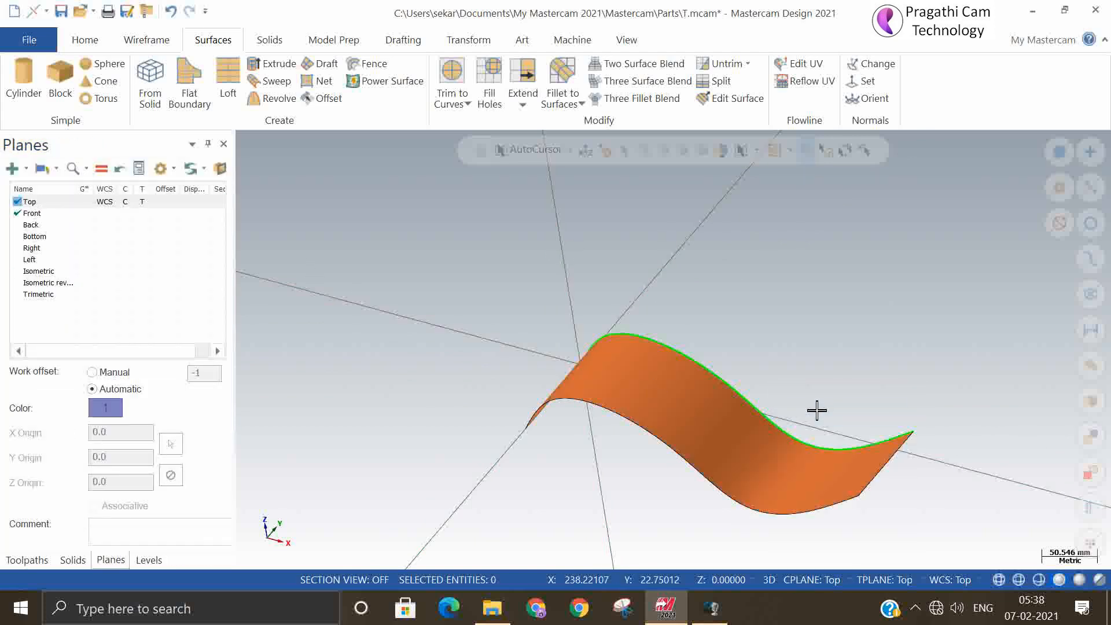
right_click(517, 356)
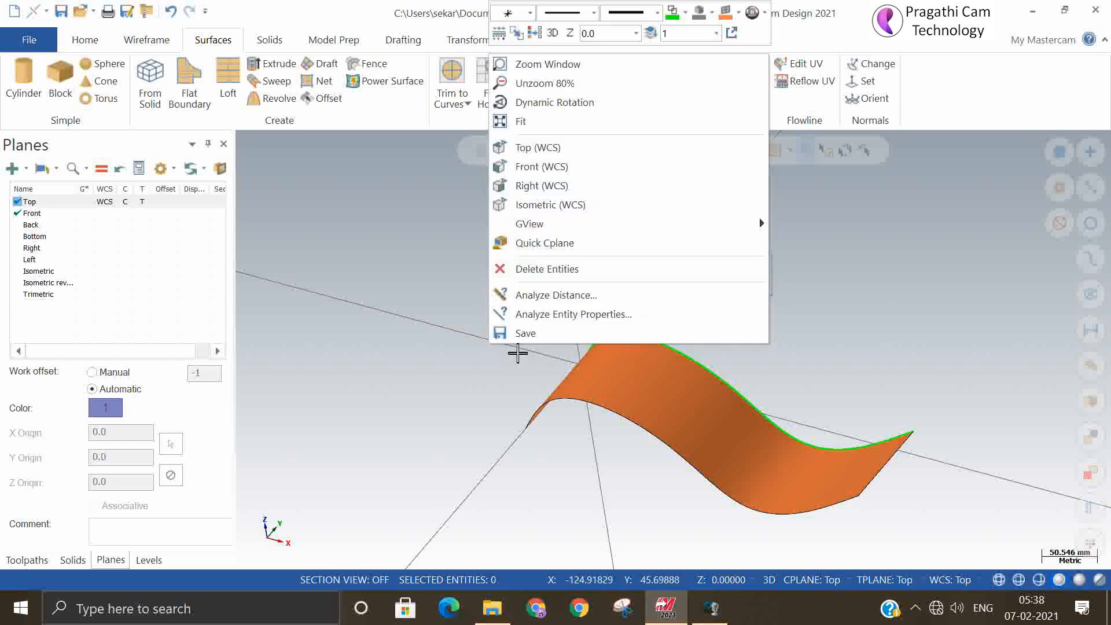
click(551, 205)
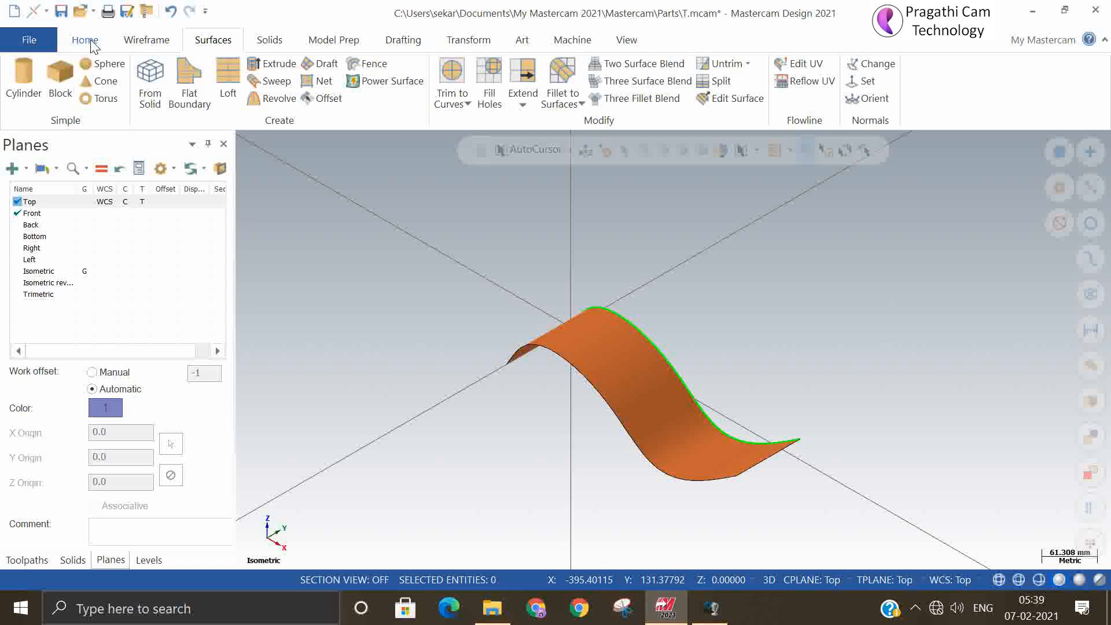
Step: Try a Curve Slice on the wave surface with spacing and offset at 0.0, and undo the slice curves
click(149, 41)
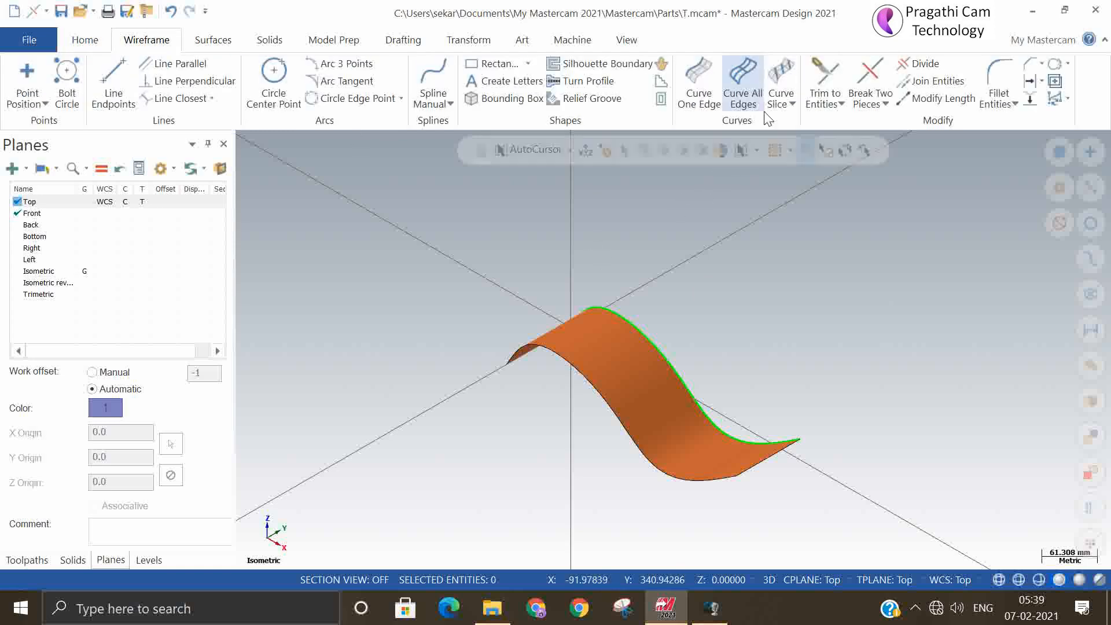
click(781, 92)
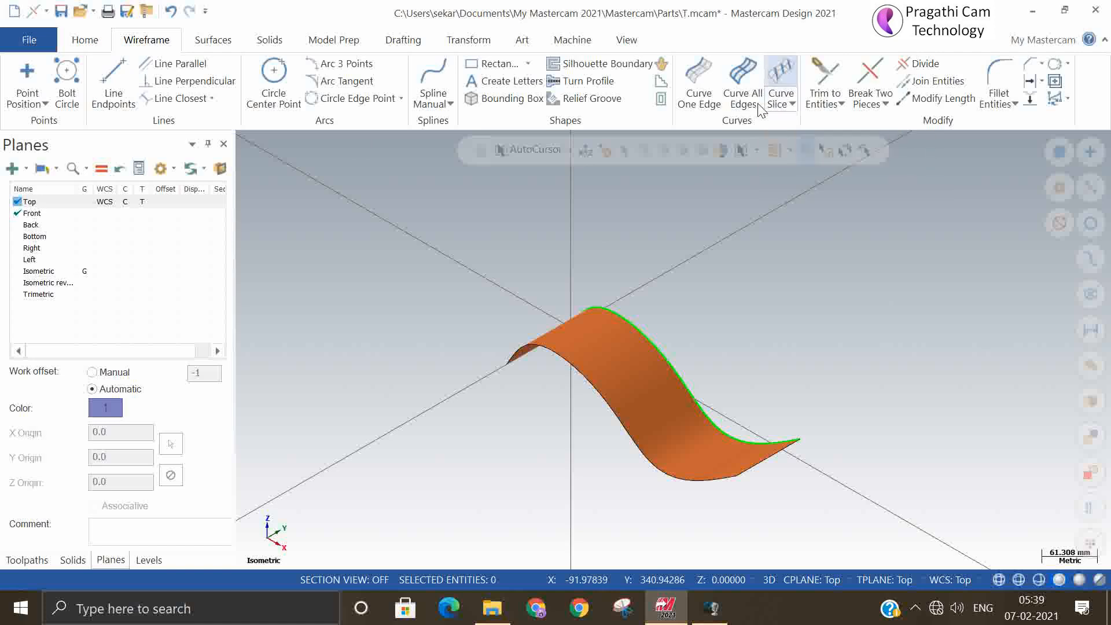
click(620, 369)
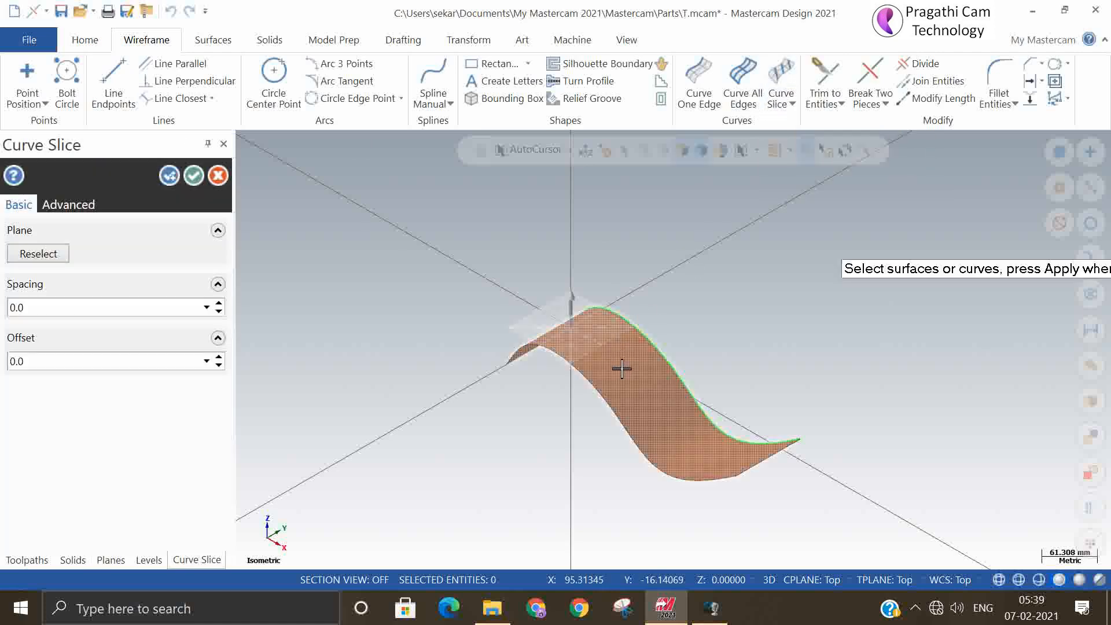
click(199, 176)
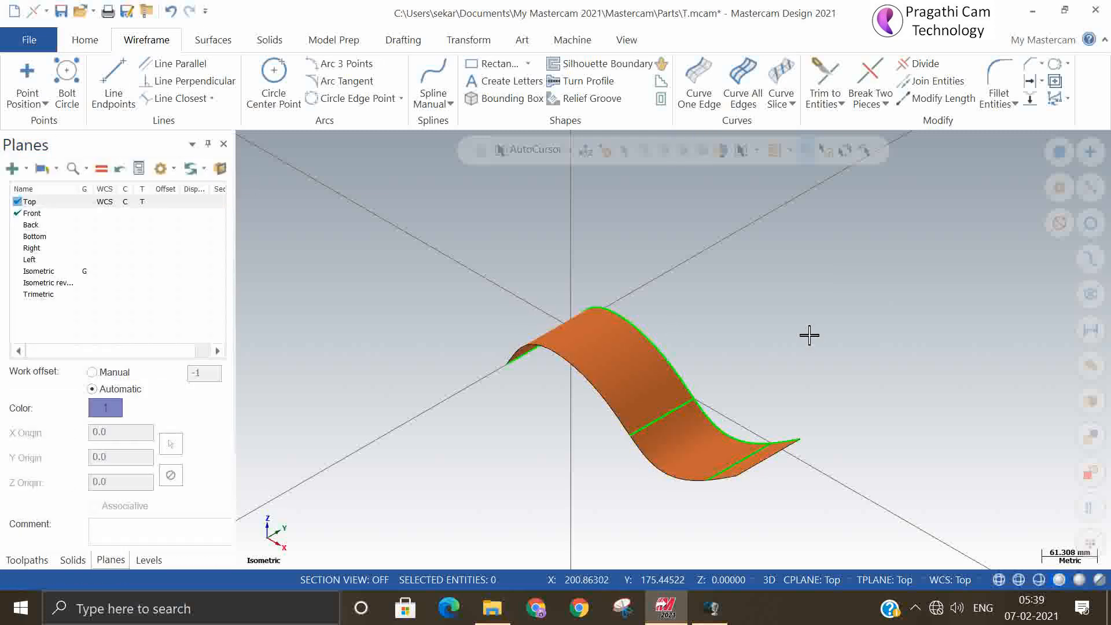
middle_drag(891, 342, 722, 255)
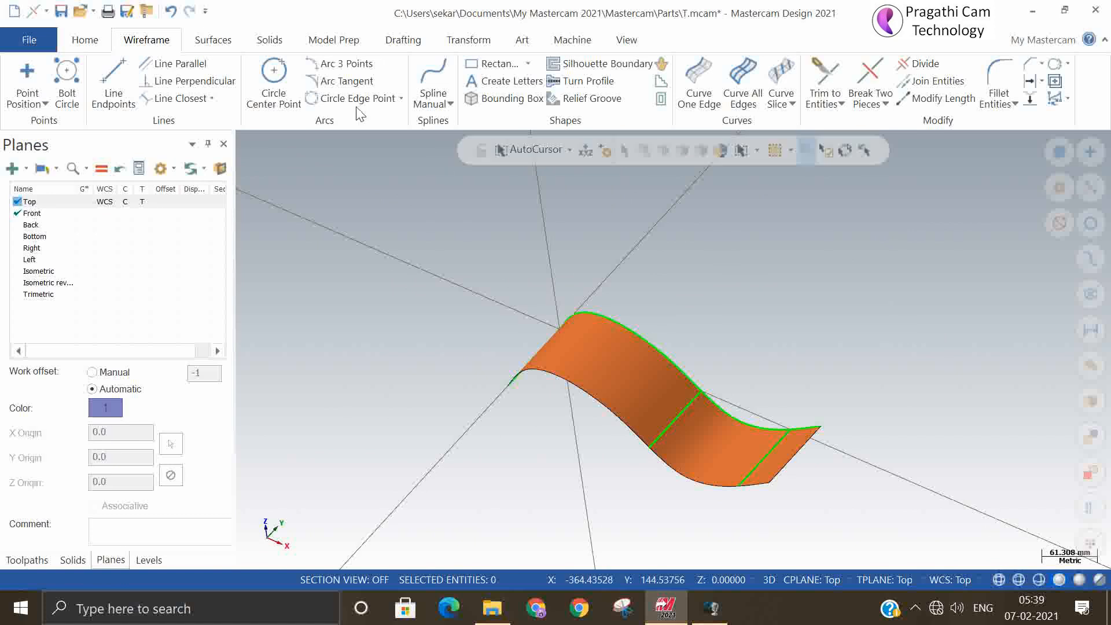
click(166, 10)
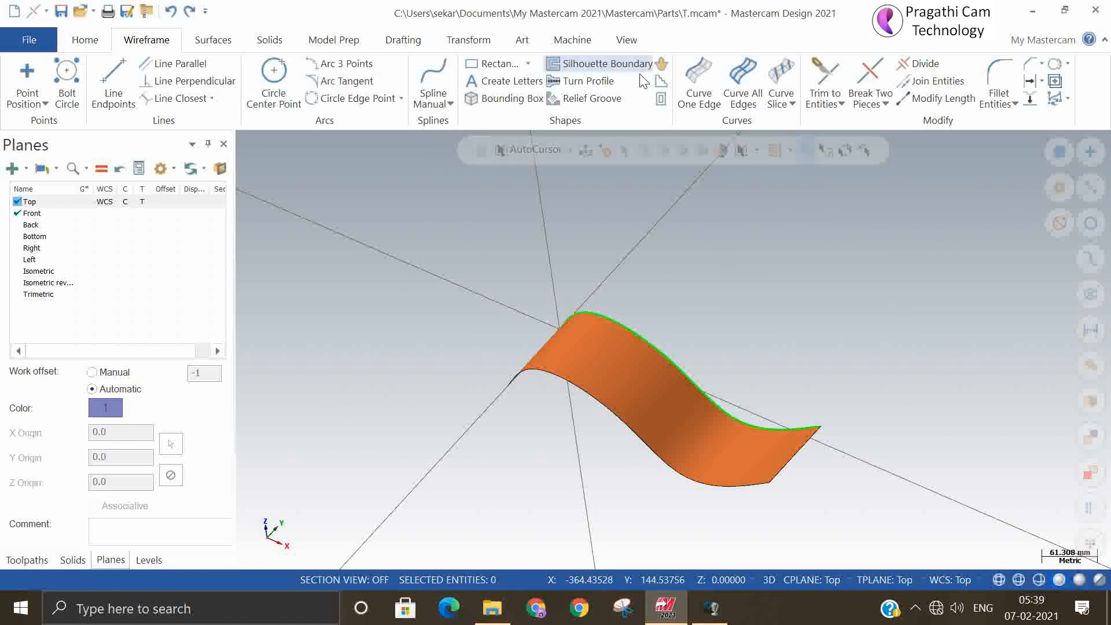
Step: Apply Curve Slice to the wave surface with a spacing of 15.0 and an offset of 0.0, keeping the default plane
click(792, 104)
click(797, 126)
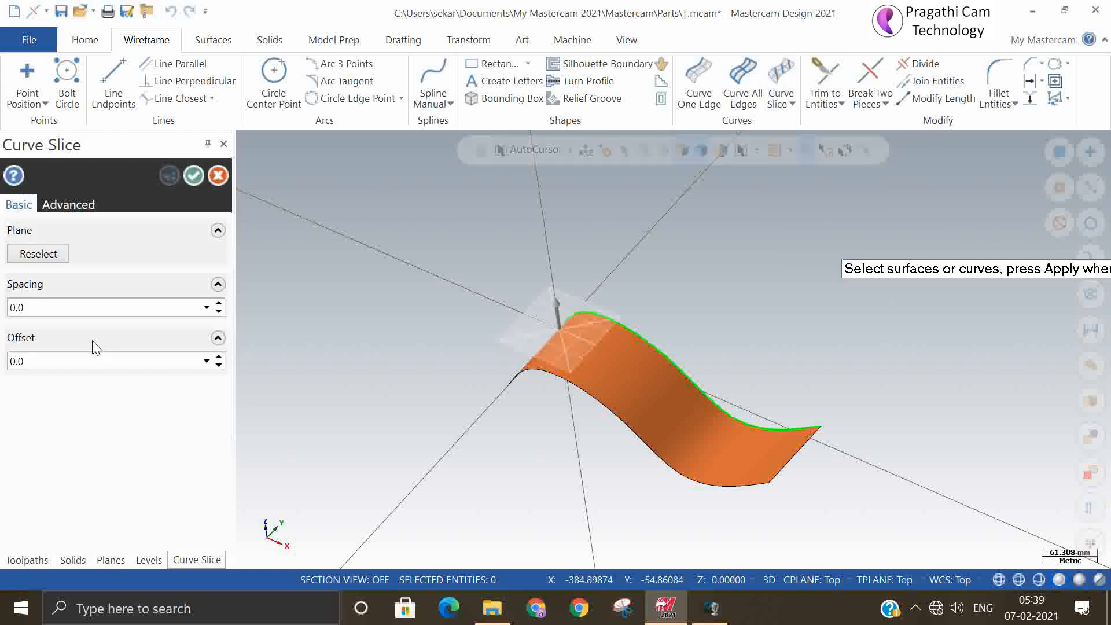
click(38, 254)
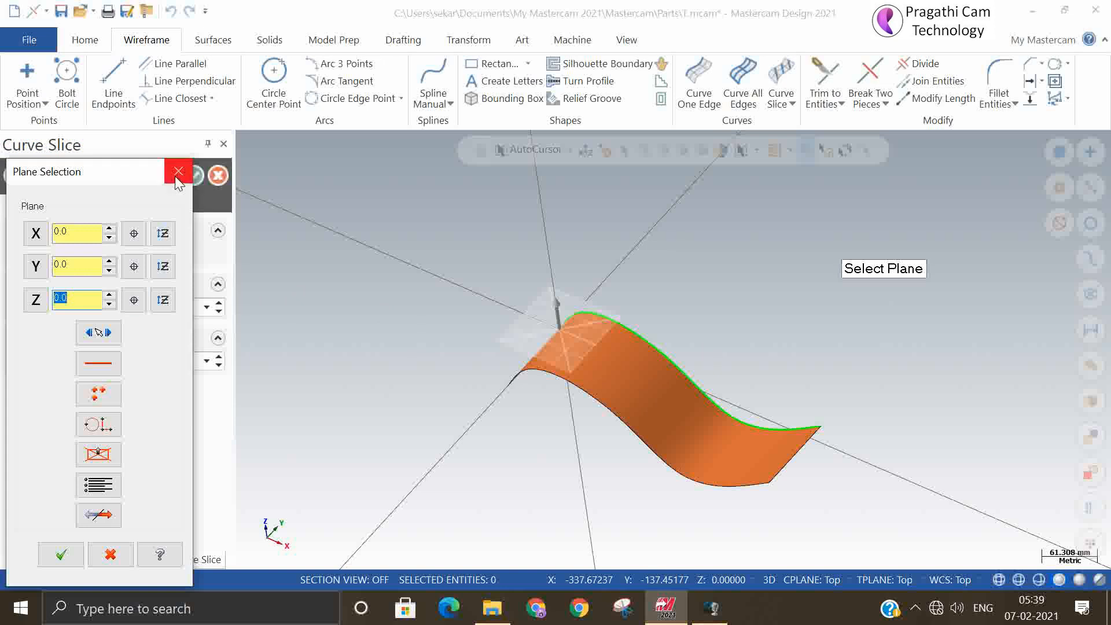
click(177, 173)
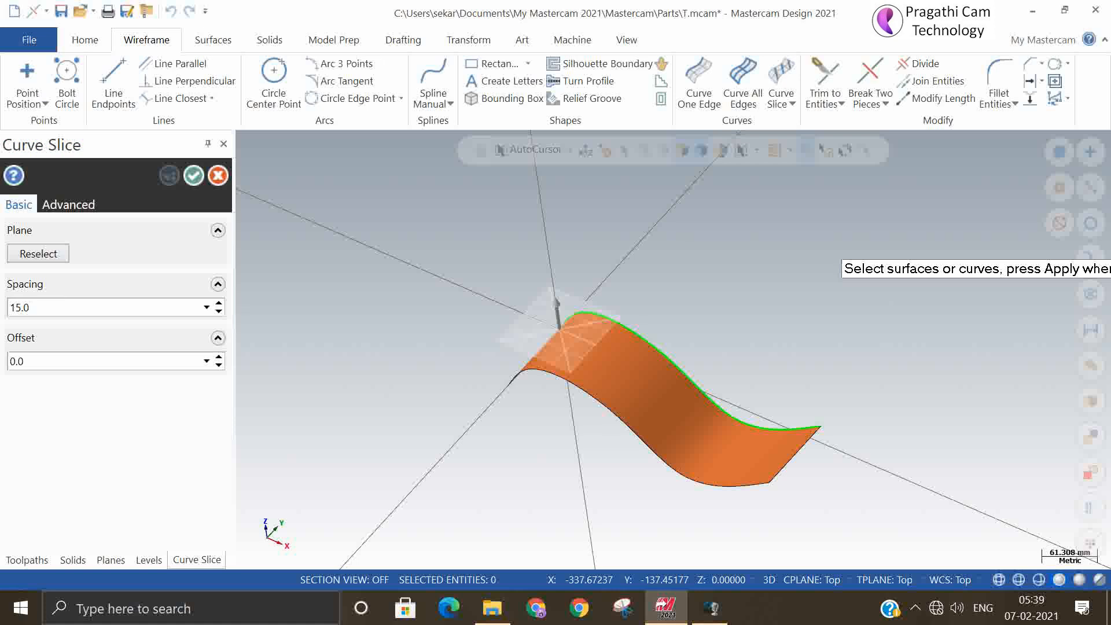
click(193, 175)
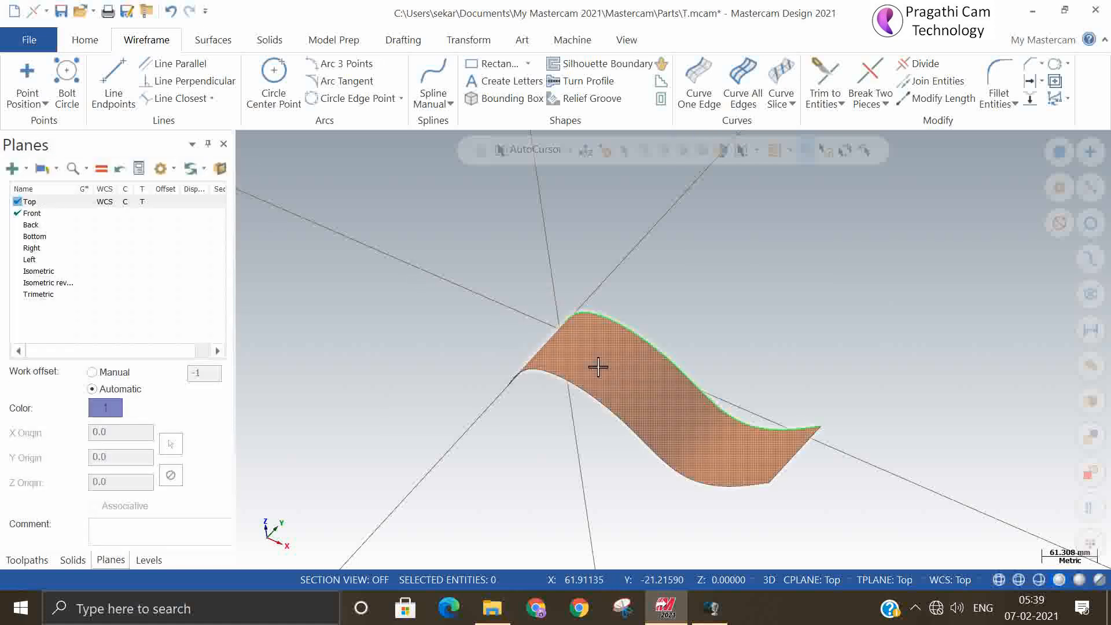
Step: Try Curve Slice on the wave surface with a spacing of 15.0 and an offset of 0.0, and undo the slice curves
mouse_move(655, 398)
middle_down()
mouse_move(628, 287)
mouse_move(613, 392)
middle_up()
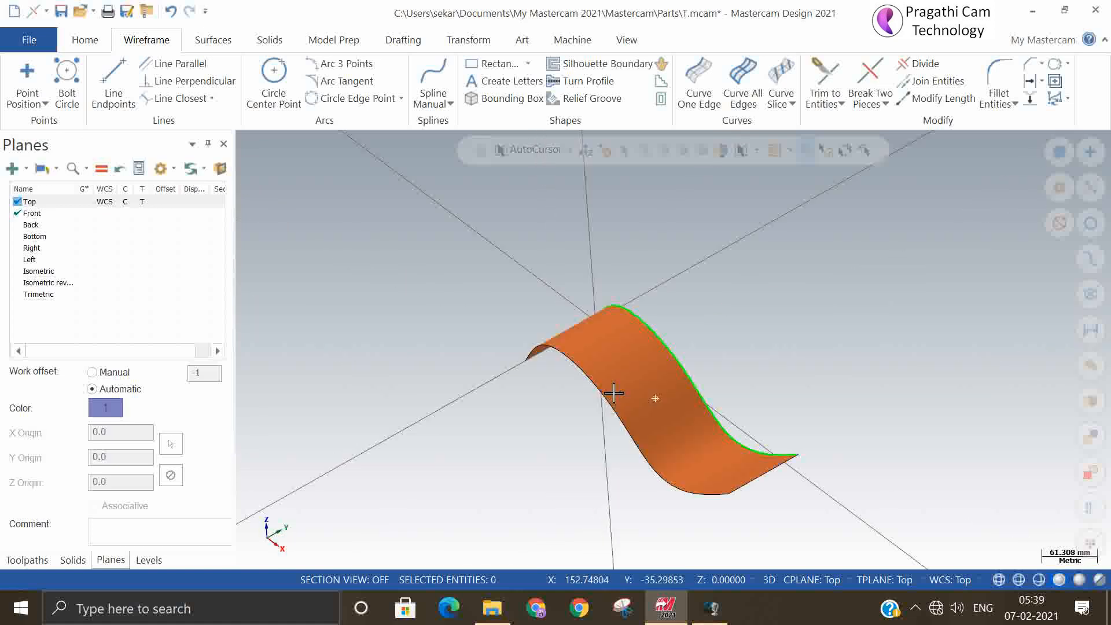
click(791, 102)
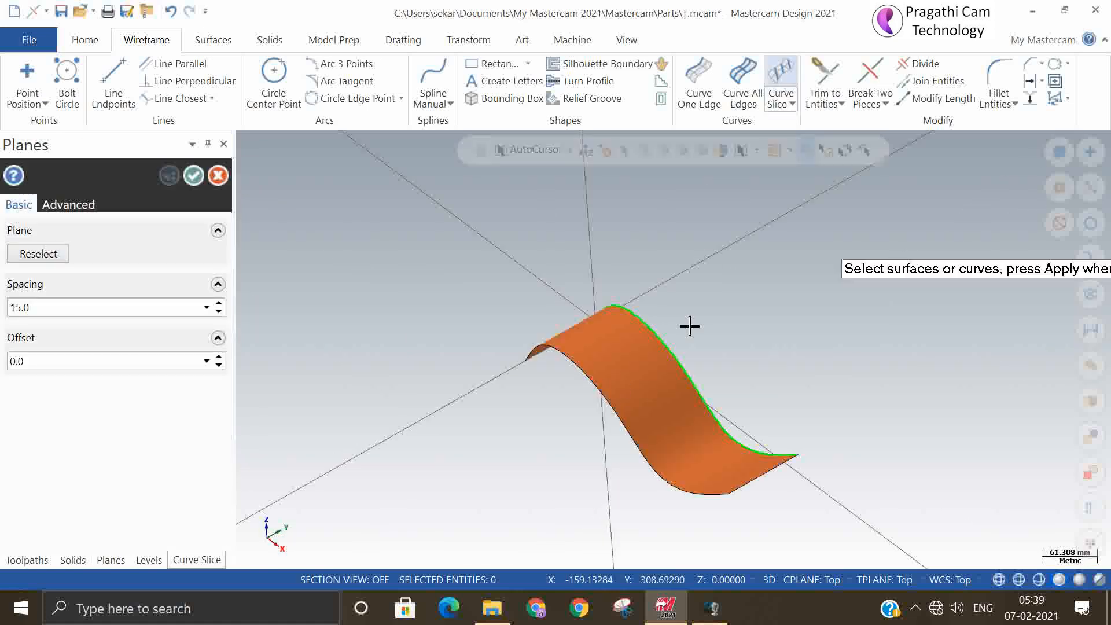
click(640, 364)
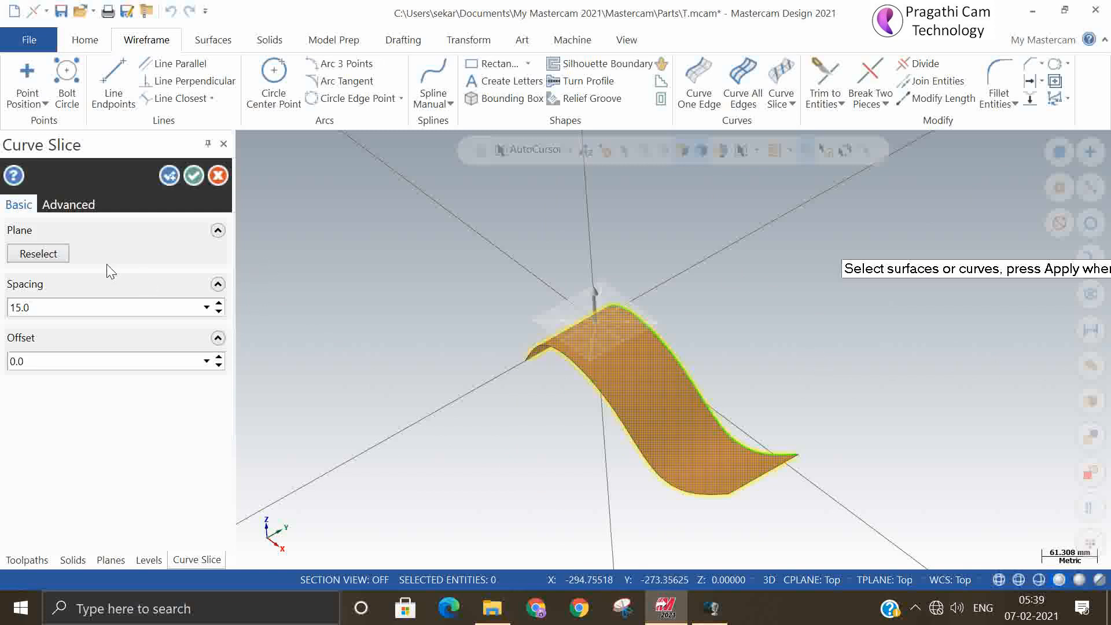
click(170, 176)
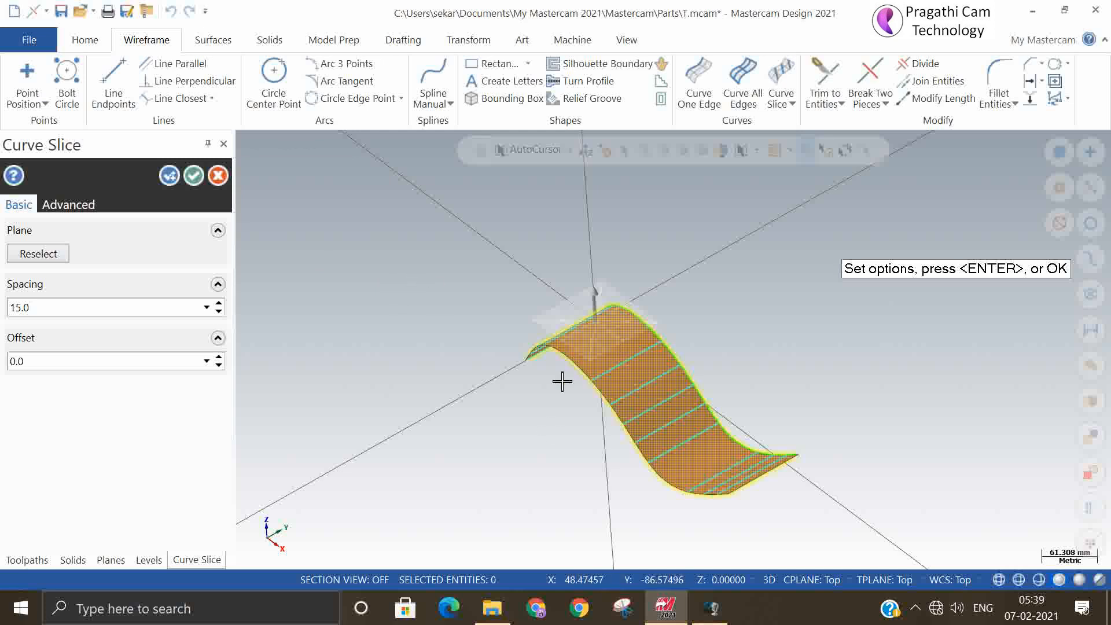
middle_drag(563, 380, 464, 376)
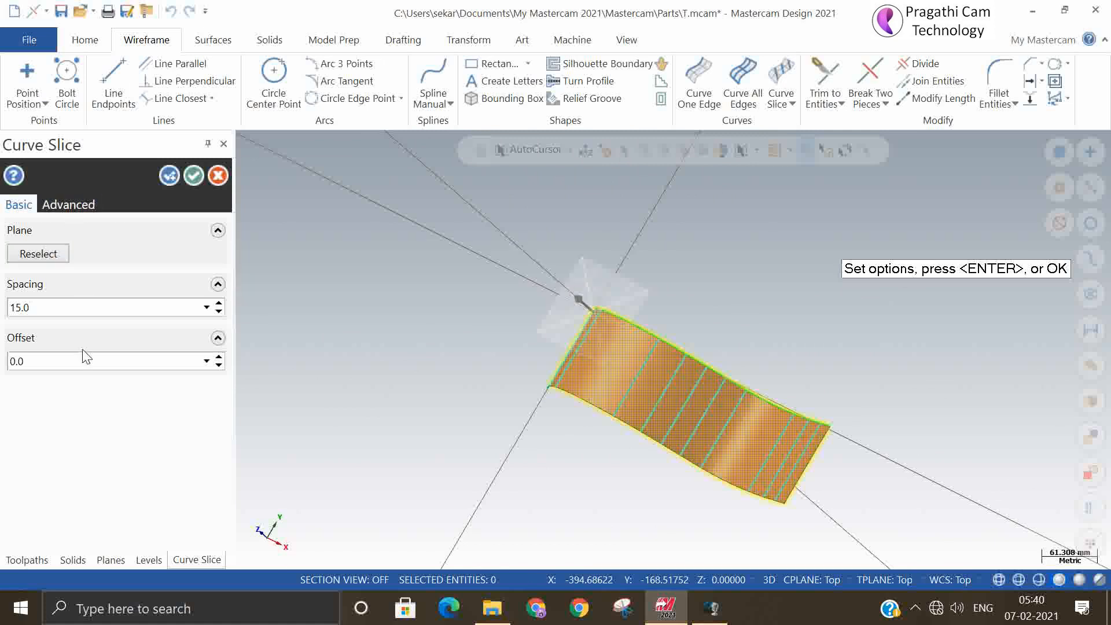
click(194, 175)
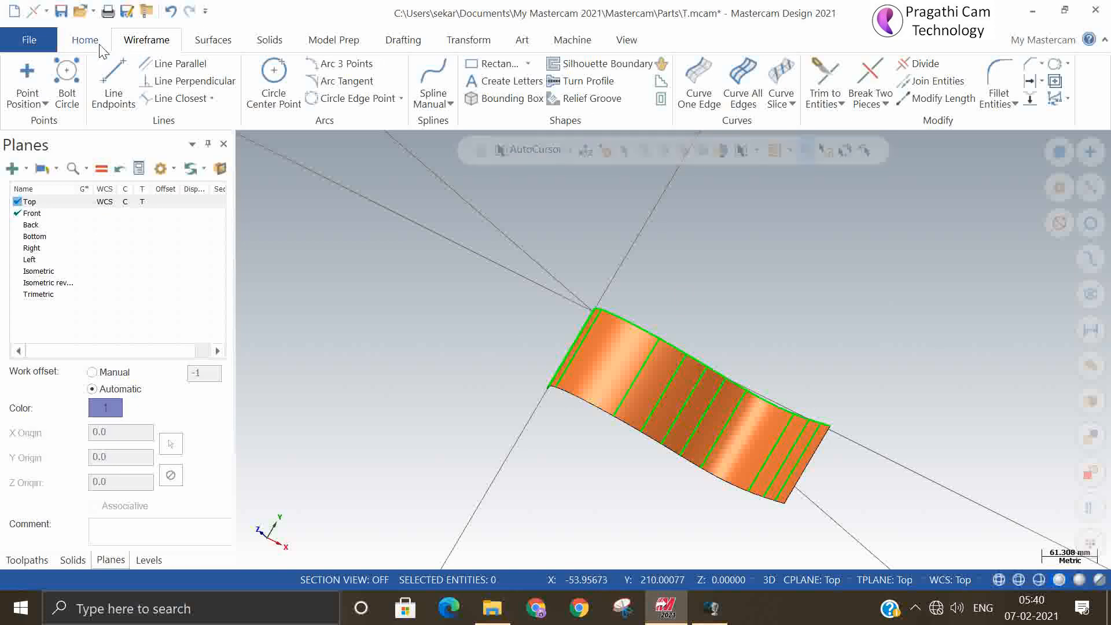
click(170, 13)
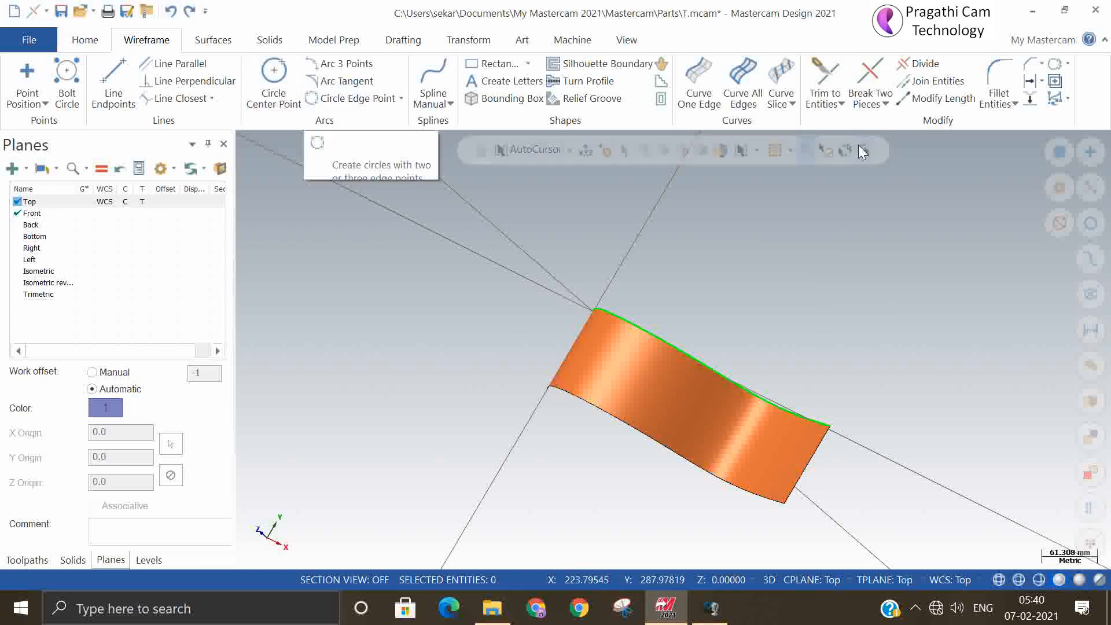
Step: Switch to the Top (WCS) view and start an endpoint line in 2D mode at a Z depth of 25
click(793, 105)
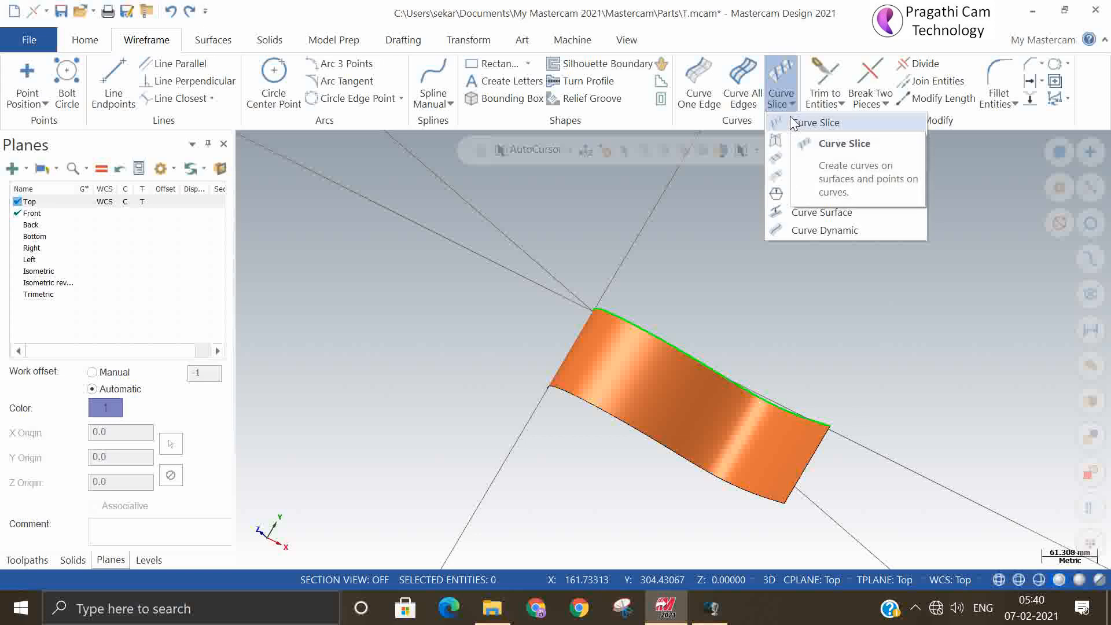
click(792, 120)
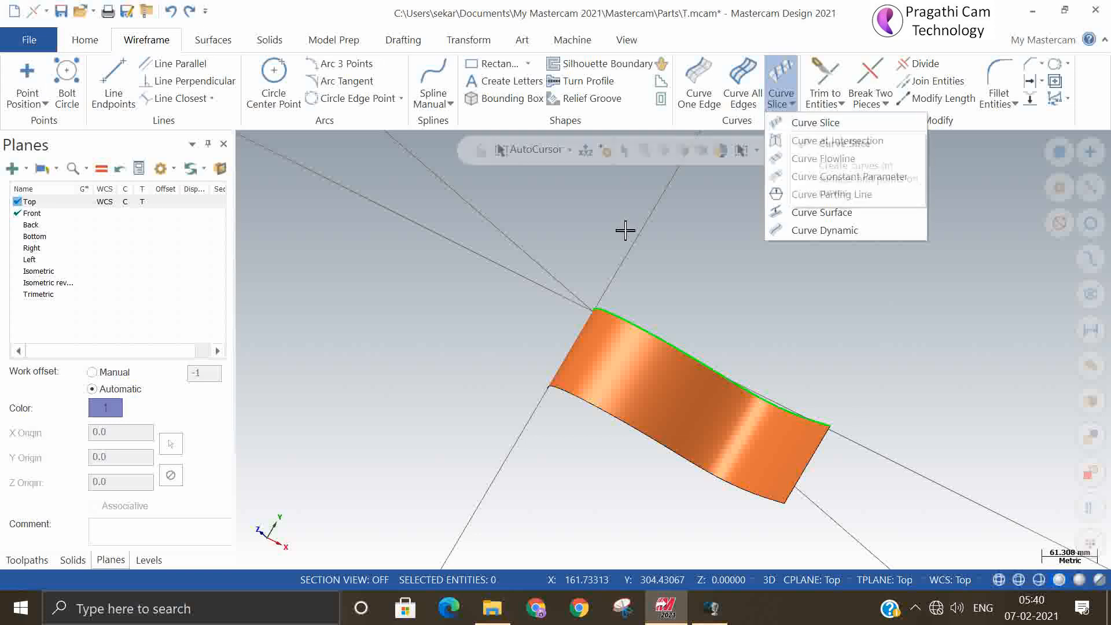
right_click(593, 193)
click(665, 291)
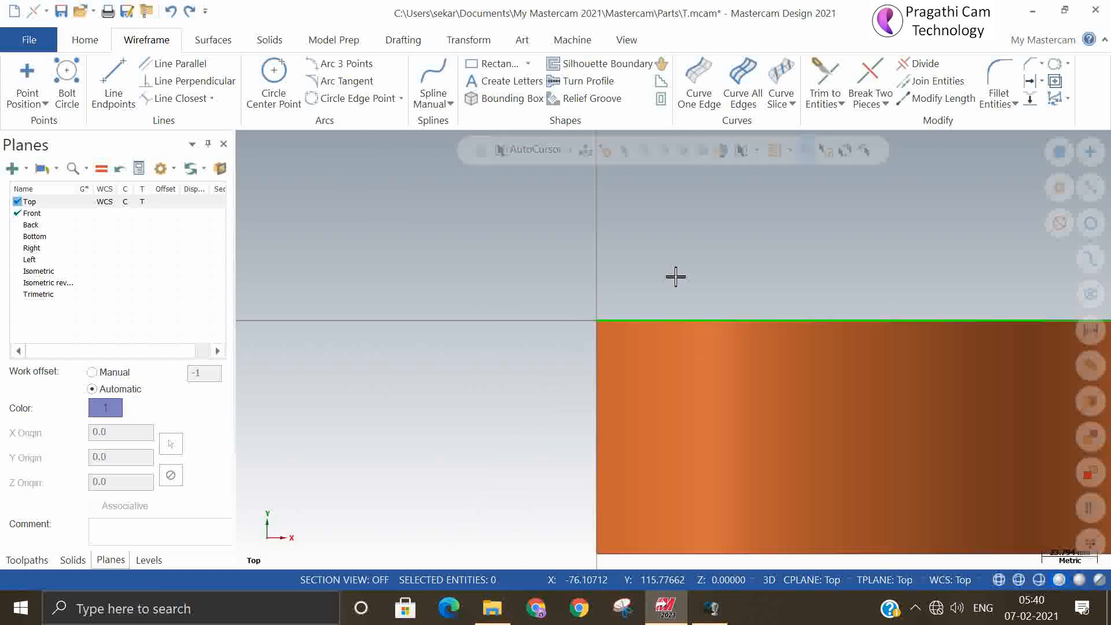
scroll(516, 218, down, 2)
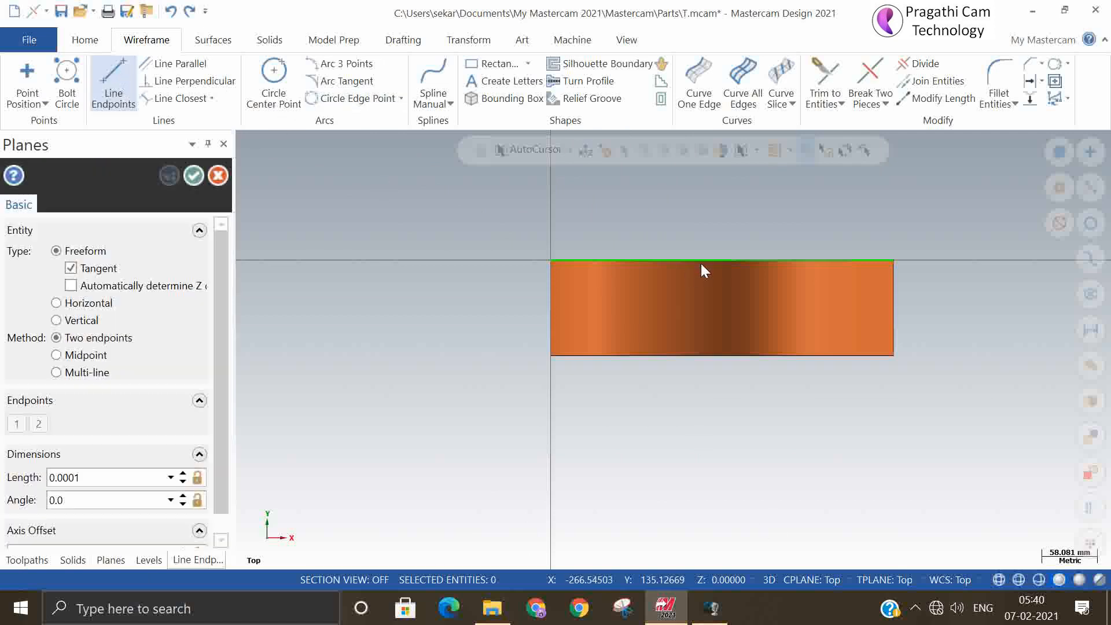
click(731, 577)
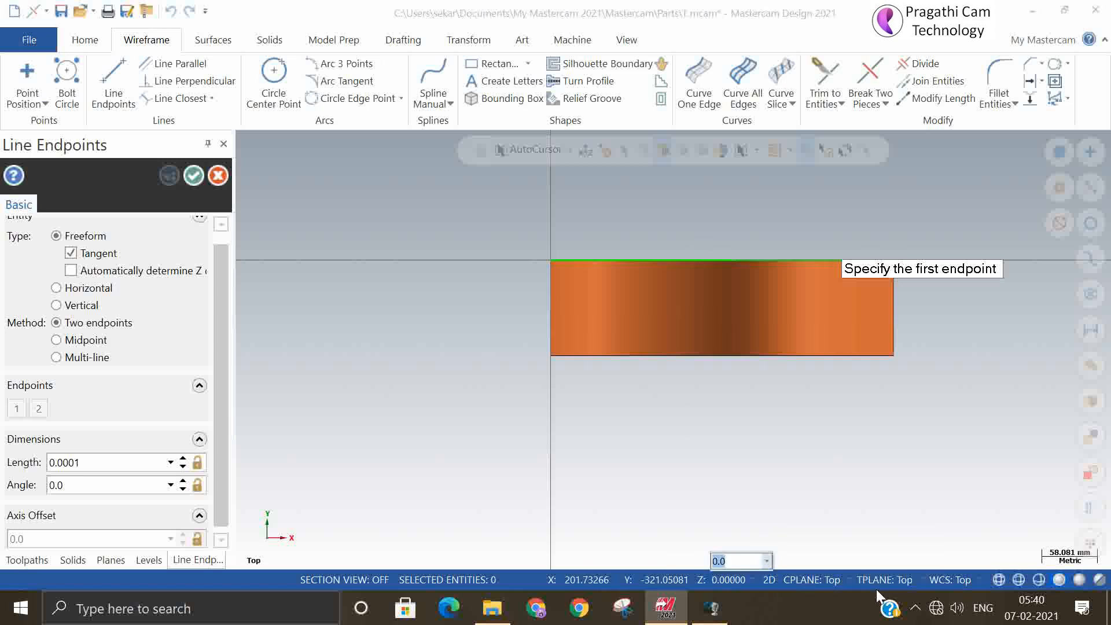
text(25)
key(Return)
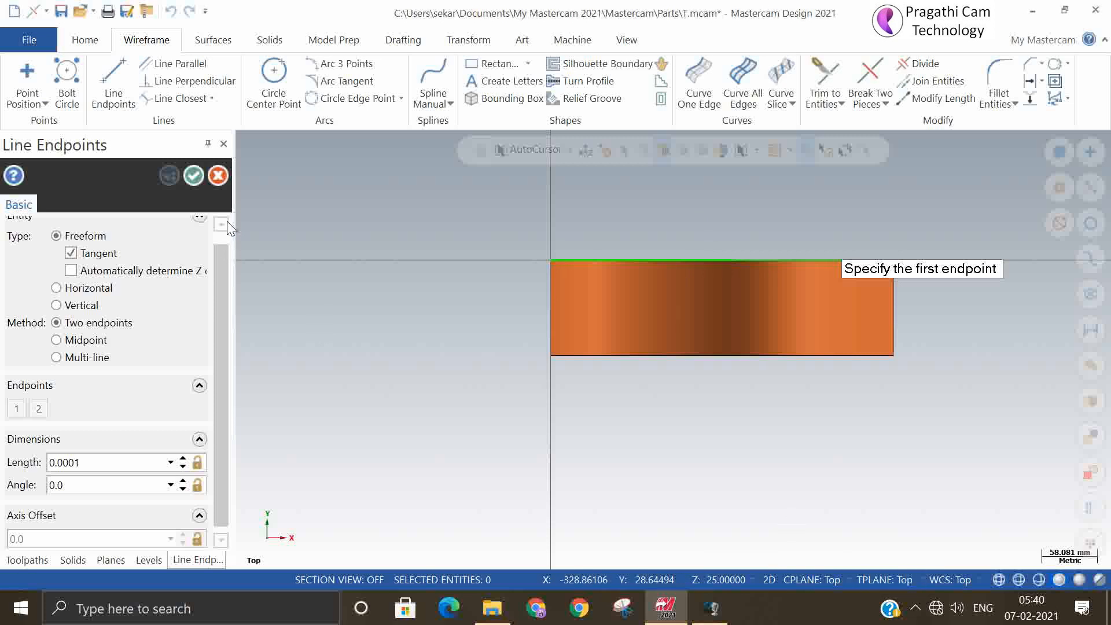
click(195, 180)
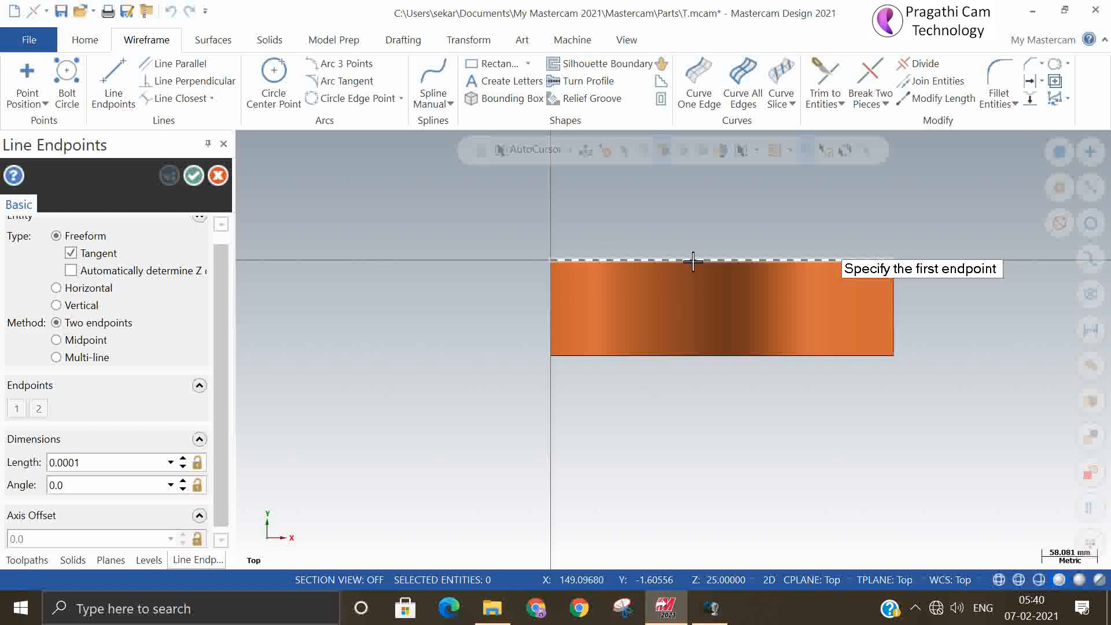
Step: Try to draw a tangent line from the wave spline to the opposite edge of the surface
click(693, 261)
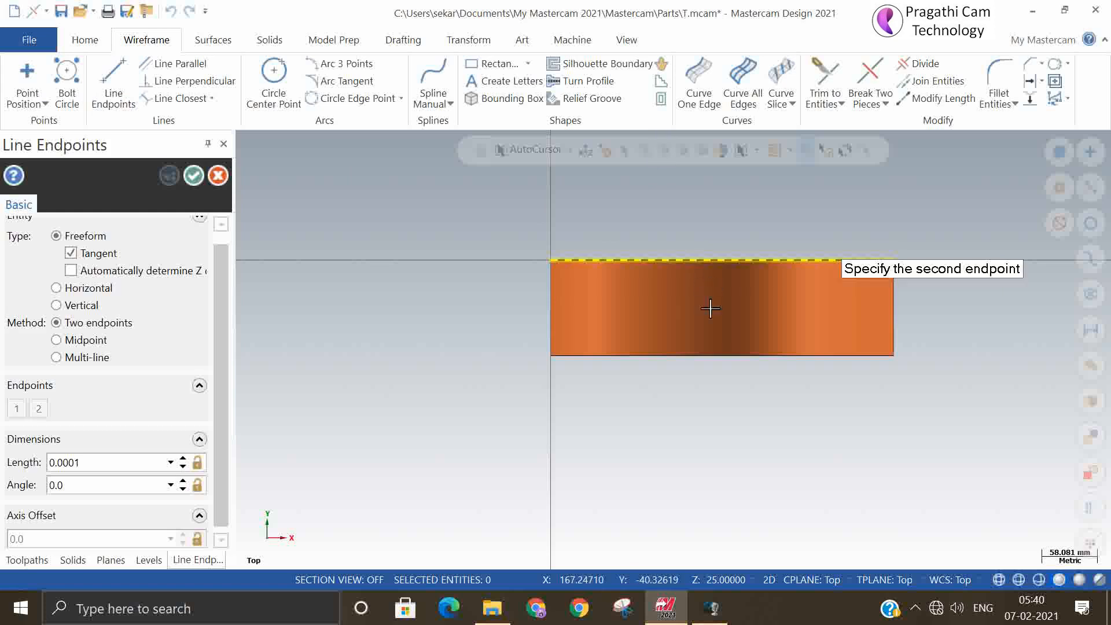
click(710, 355)
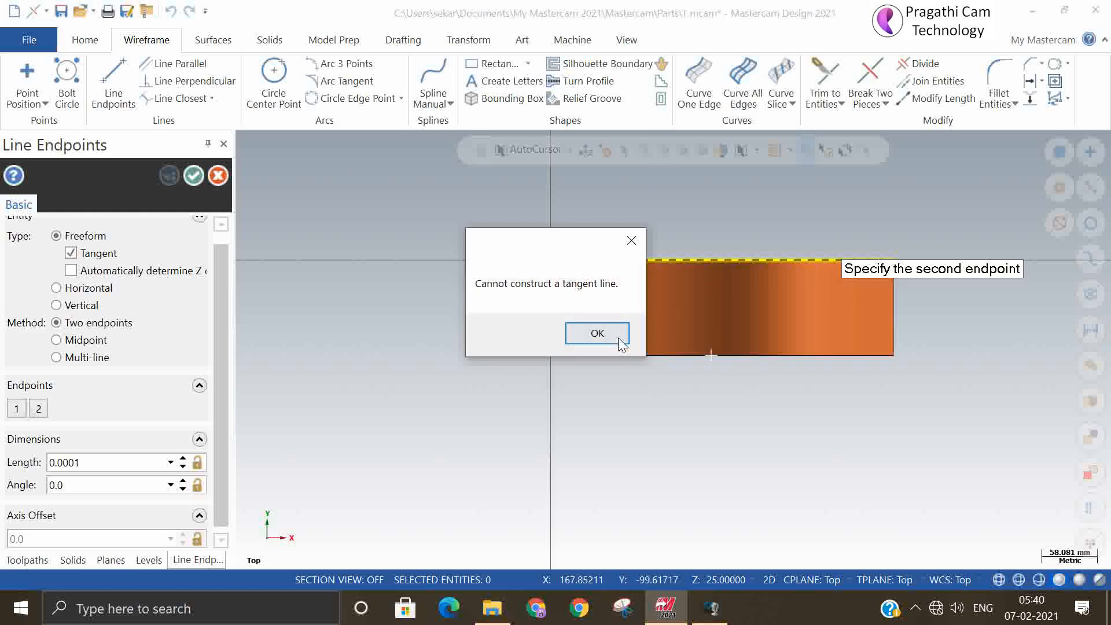
click(598, 334)
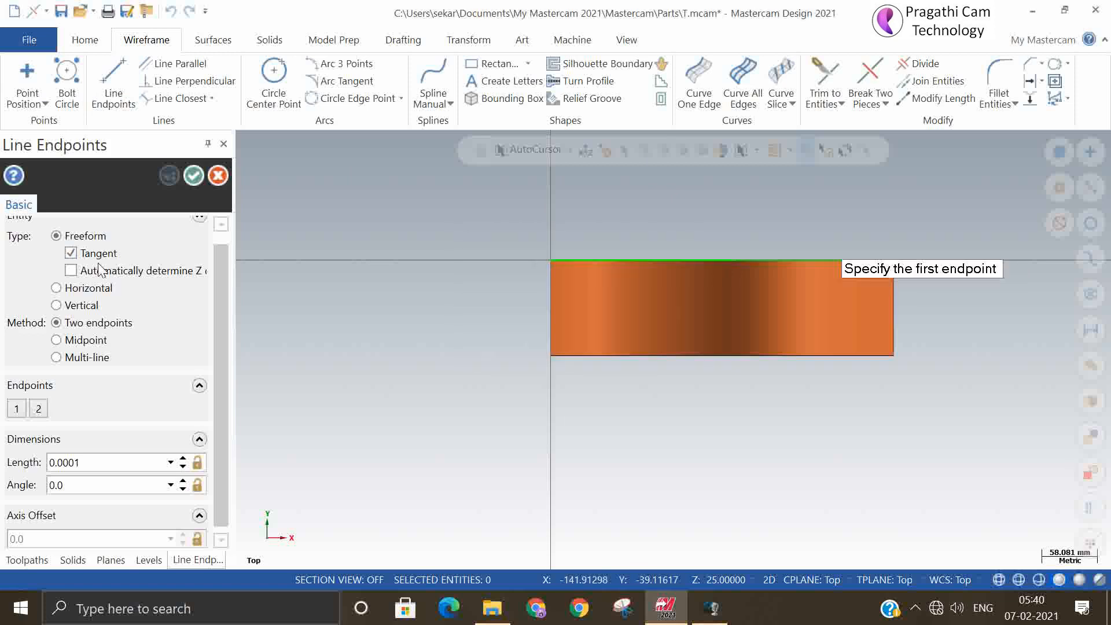
Step: Draw a freeform line about 101.6 mm long at 270° across the wave surface, with the Tangent option off
click(683, 261)
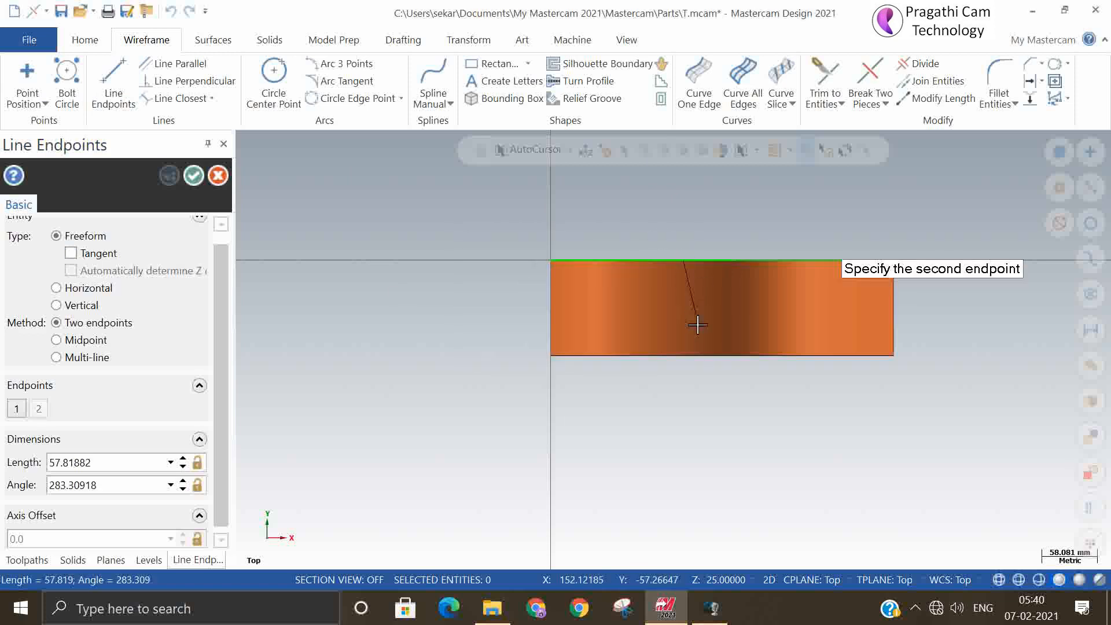
click(691, 360)
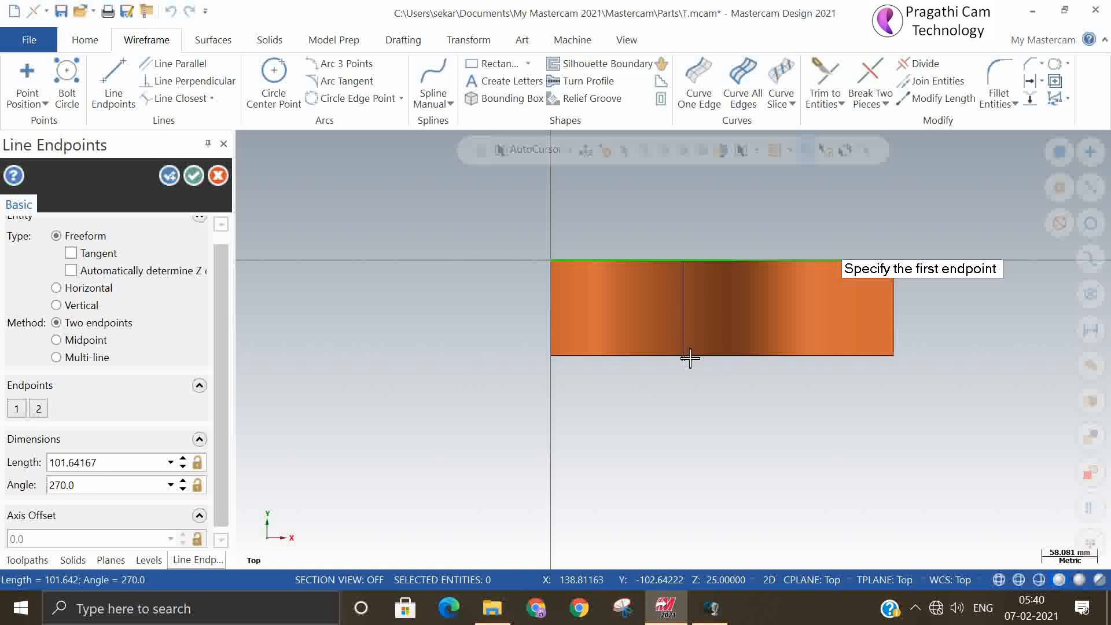
click(196, 175)
Step: Create a draft surface from the new line at Z 25 with a length of 100.0 and an angle of 0.0
right_click(477, 202)
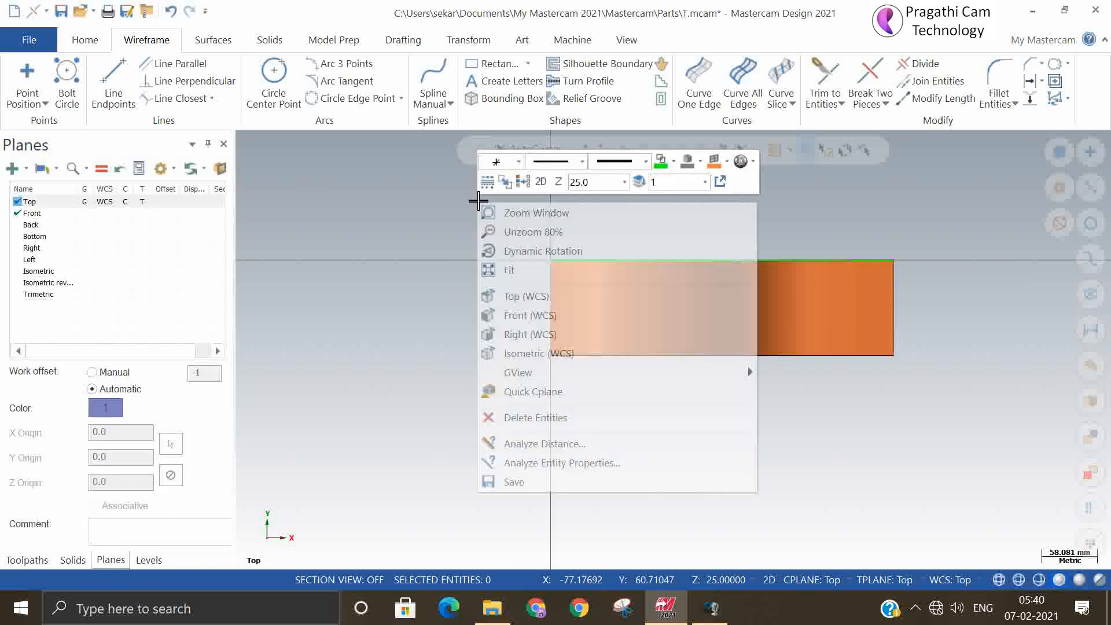
click(531, 352)
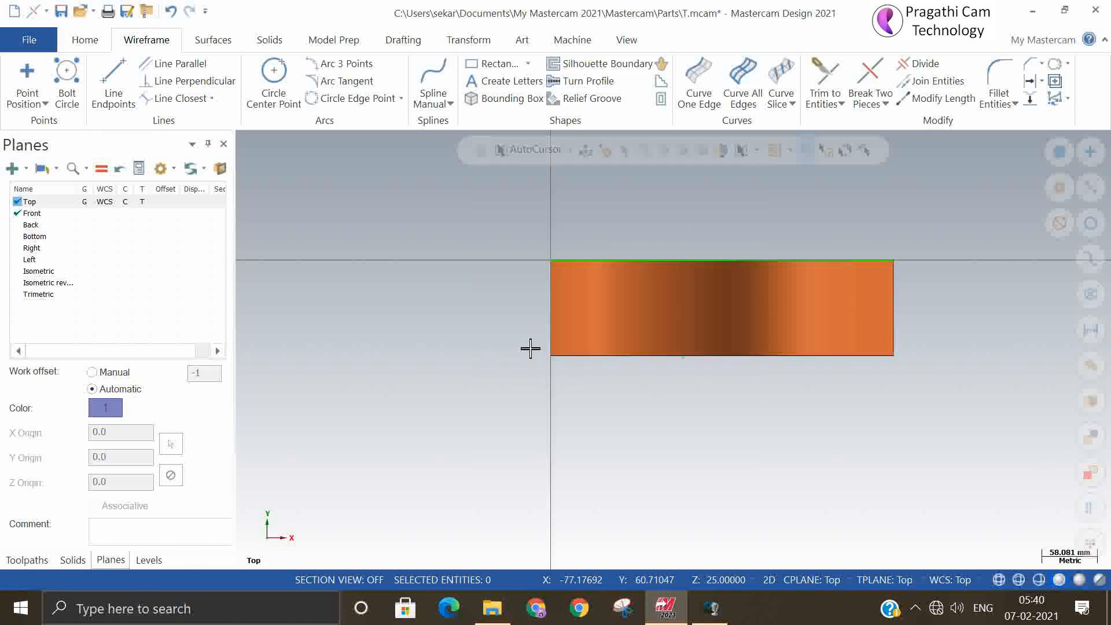
middle_drag(749, 400, 804, 339)
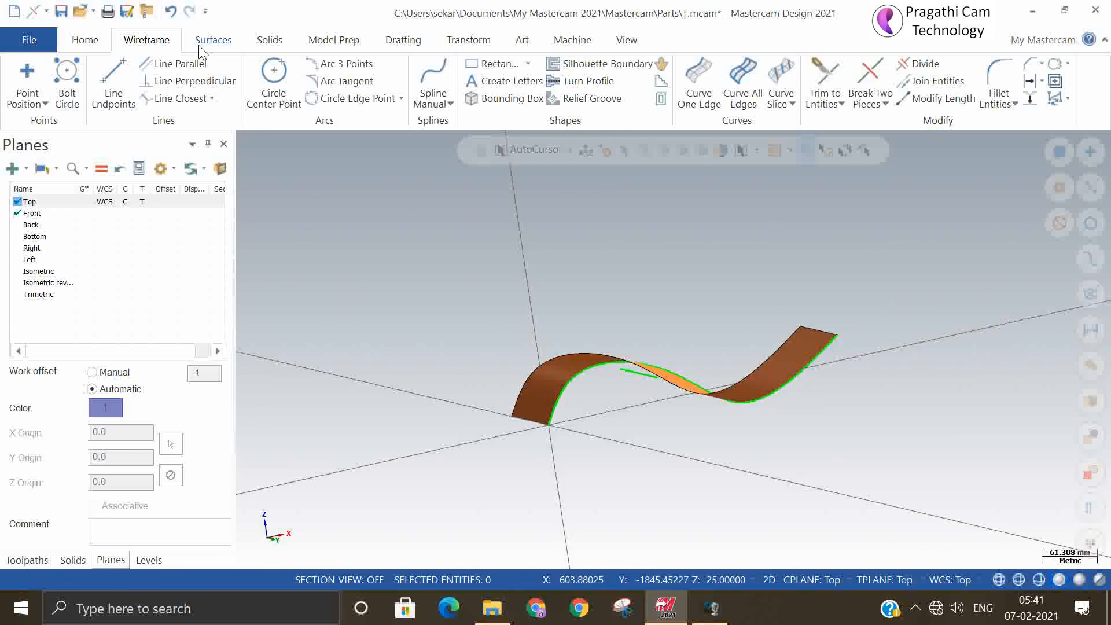
click(216, 44)
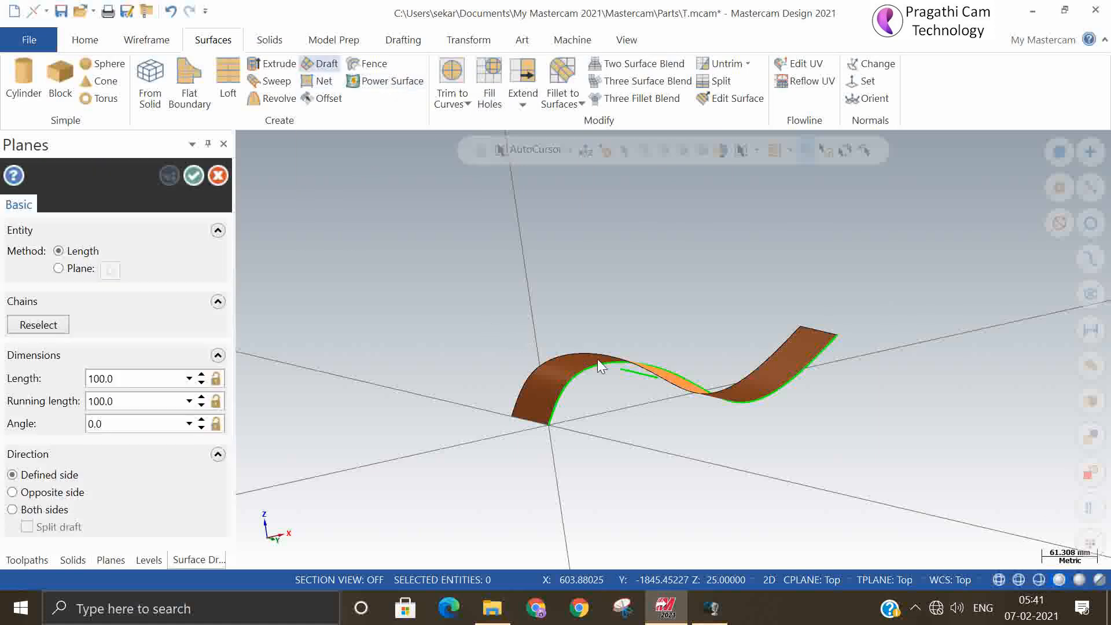
click(626, 374)
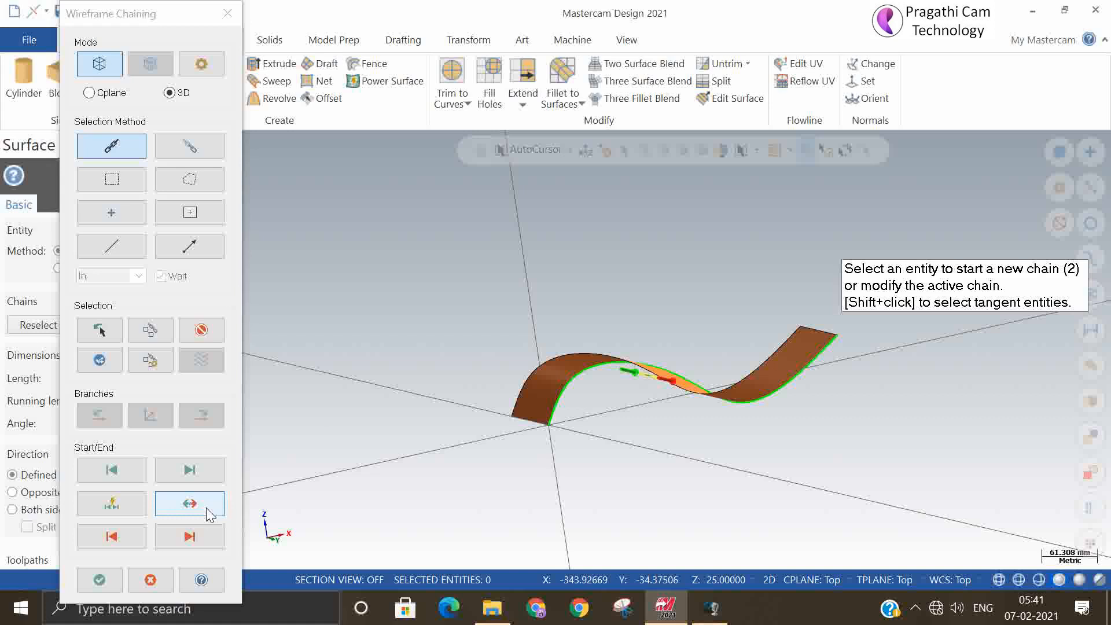
click(110, 581)
middle_drag(460, 486, 642, 521)
click(193, 176)
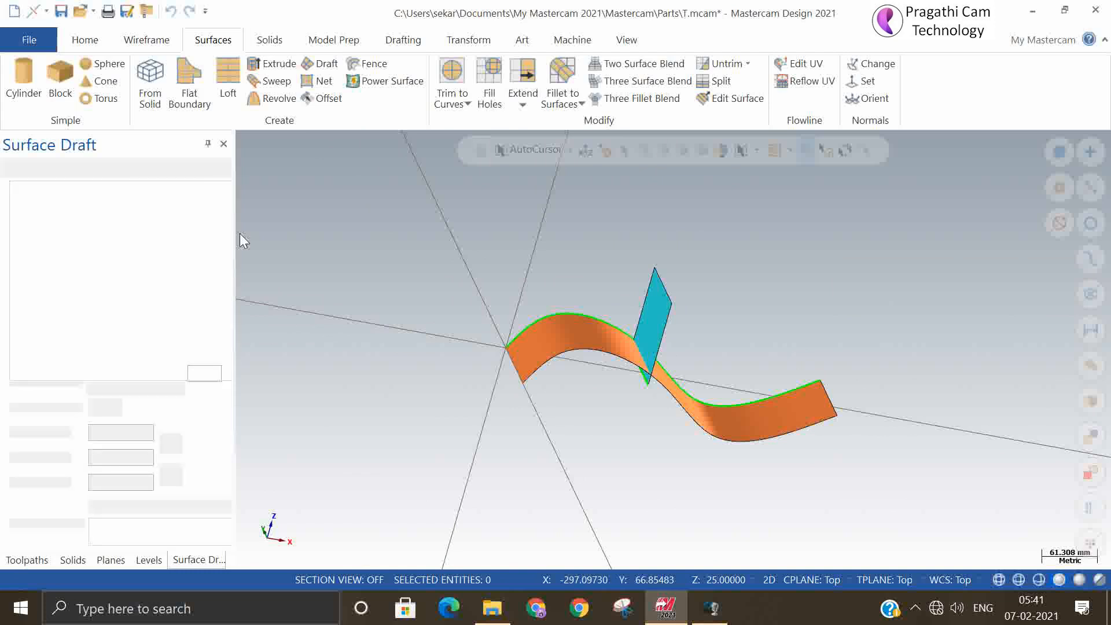
Step: Extend the lower edge of the flat draft surface twice by a distance of 20.0 using the Non-linear style
scroll(660, 404, up, 3)
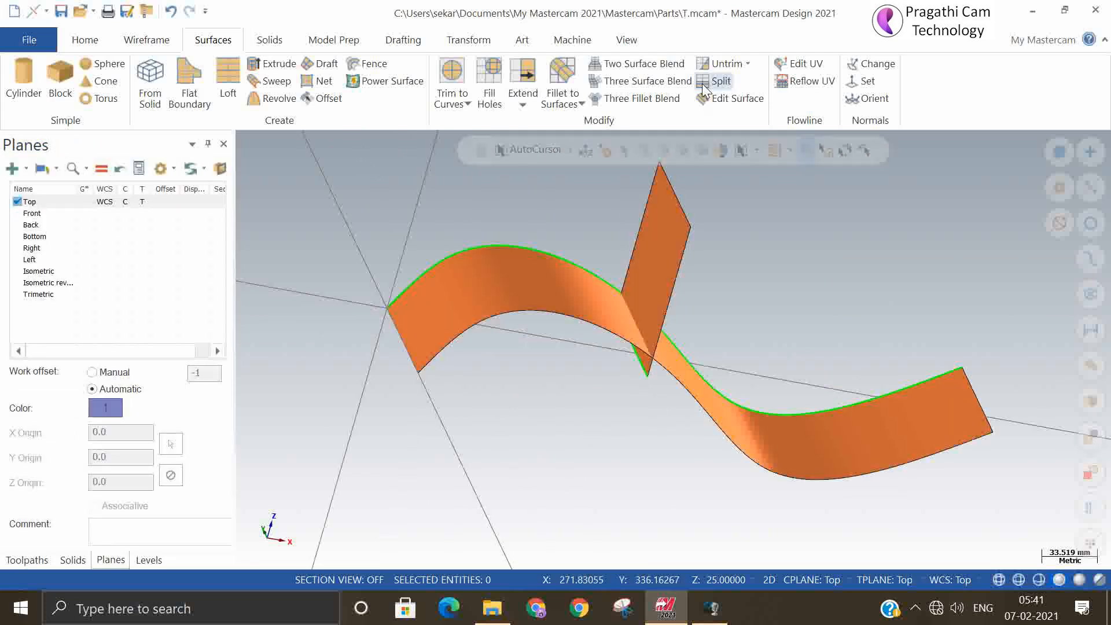
click(525, 79)
middle_drag(615, 377, 637, 324)
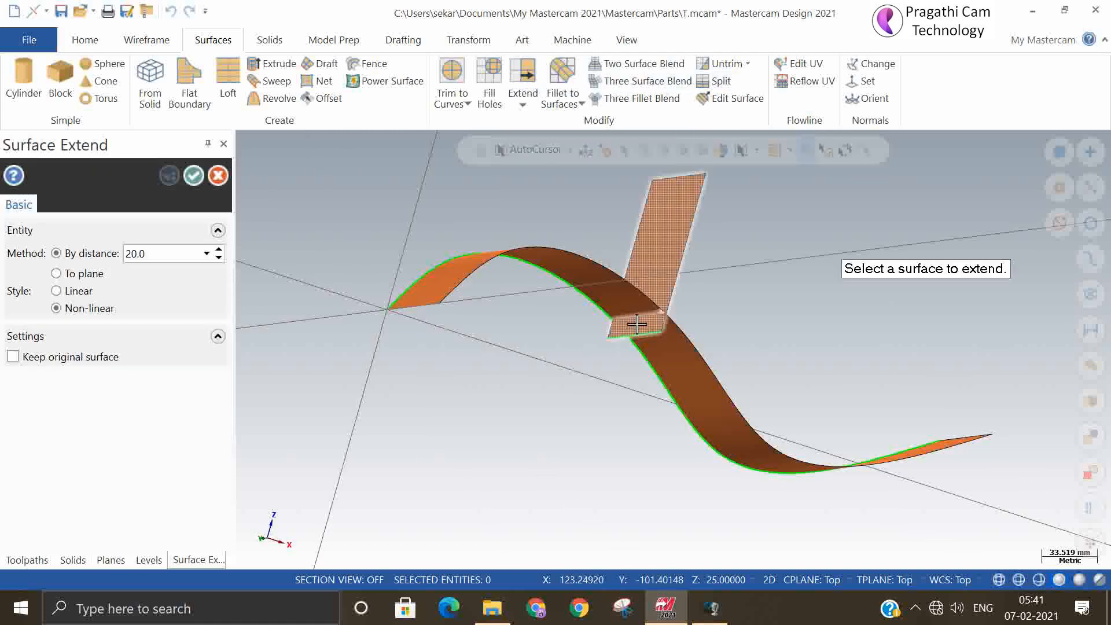
click(636, 325)
click(638, 331)
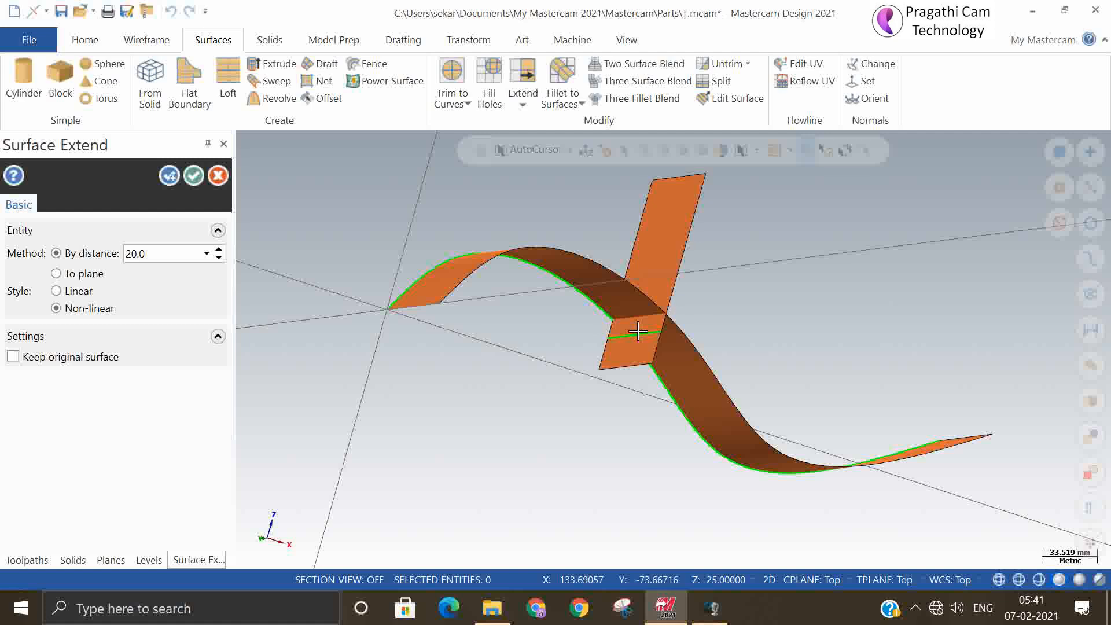
click(634, 354)
click(635, 365)
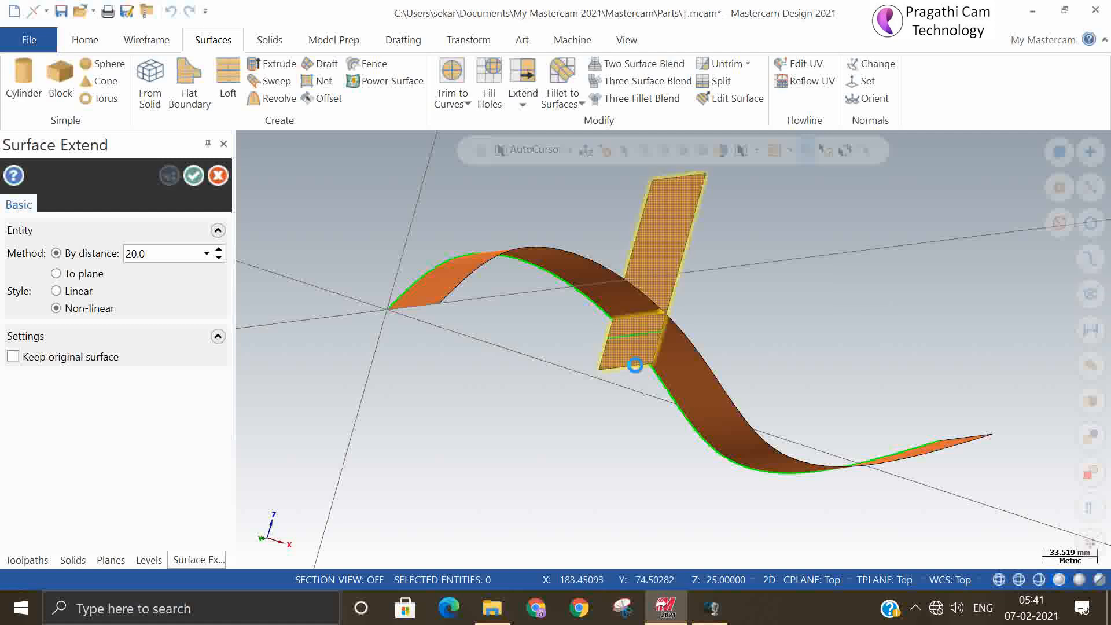
click(194, 175)
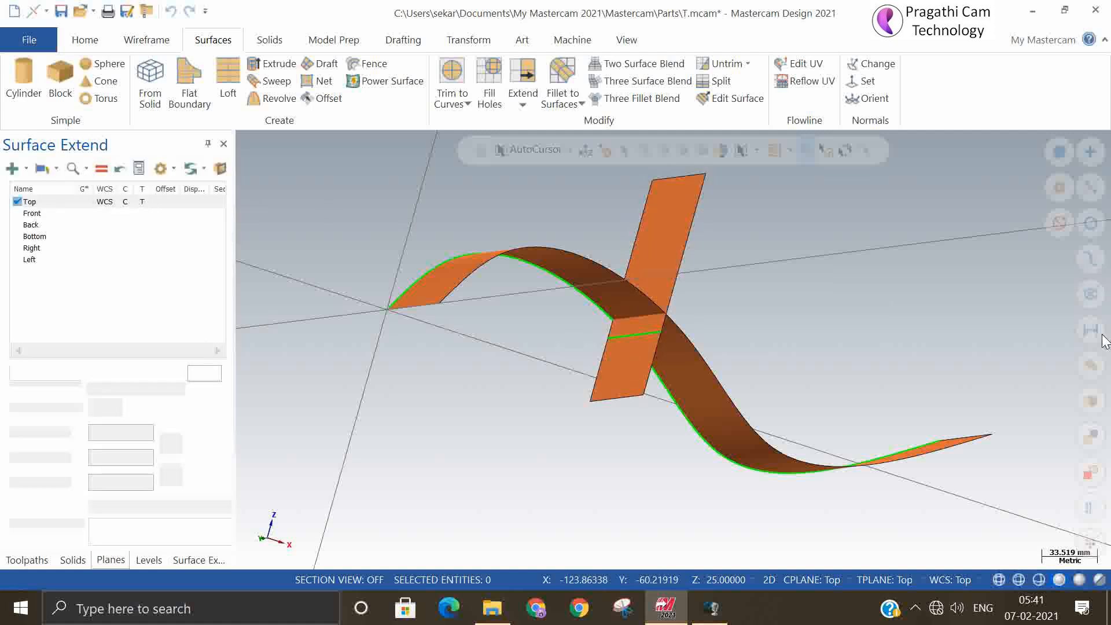
Step: Create a Curve at Intersection between the wave surface and the crossing flat surface, with a chord height tolerance of 0.001 and 0.0 offsets
key(alt+1)
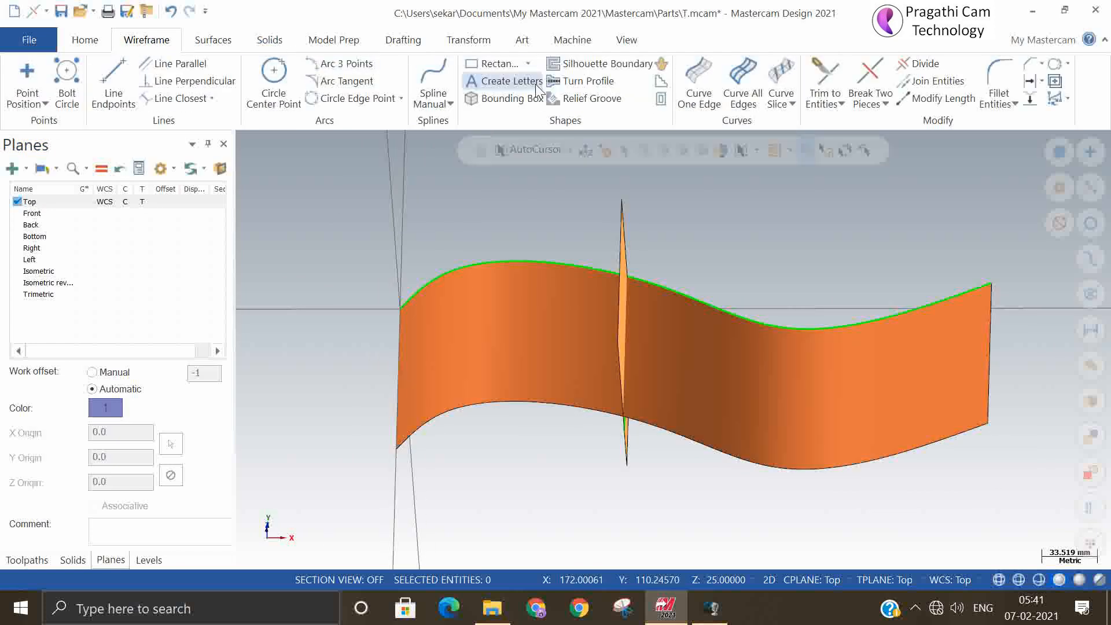
click(791, 105)
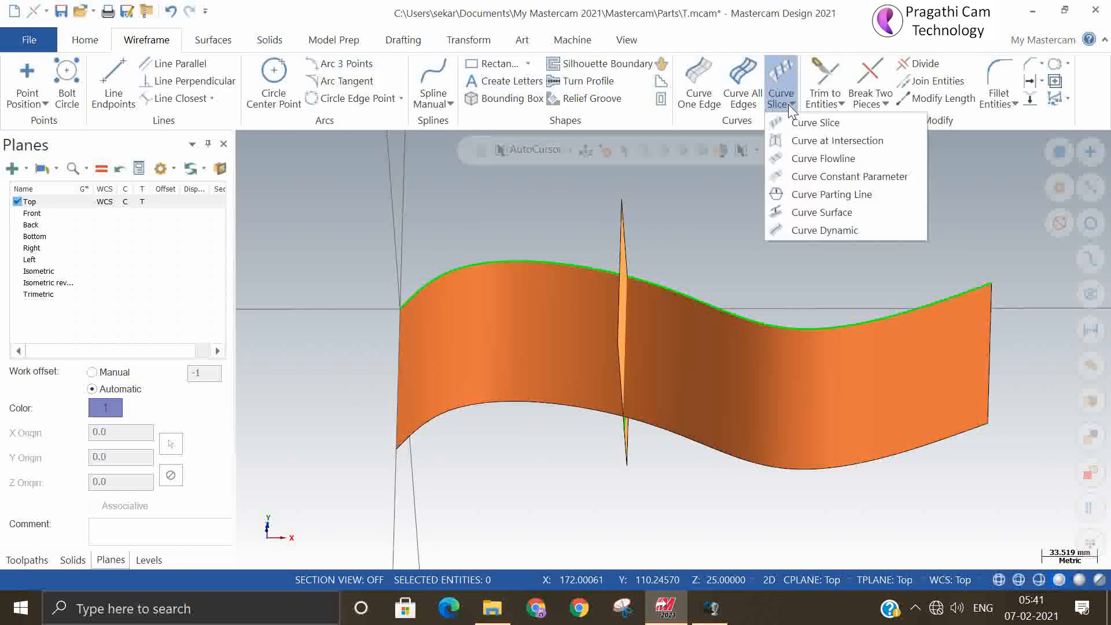
click(802, 141)
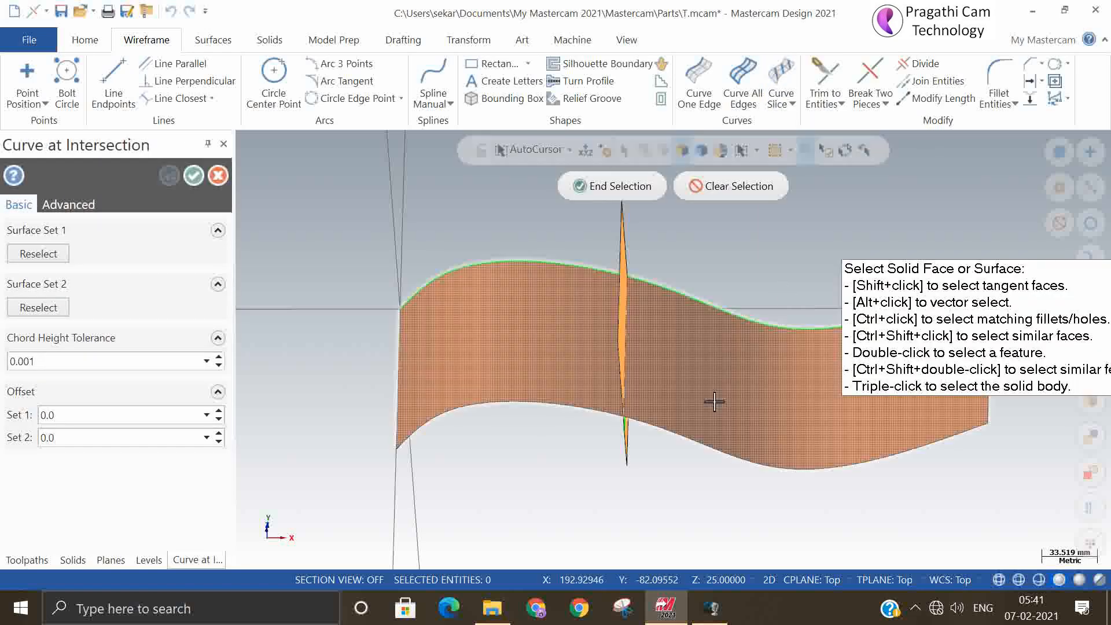
click(708, 400)
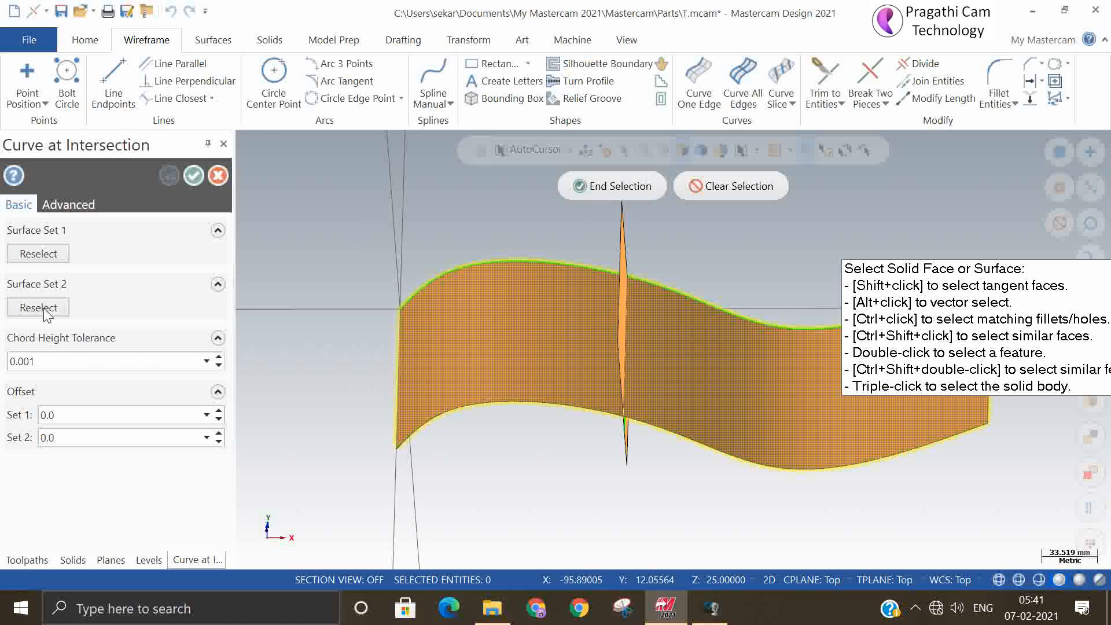
middle_drag(565, 476, 697, 337)
click(617, 186)
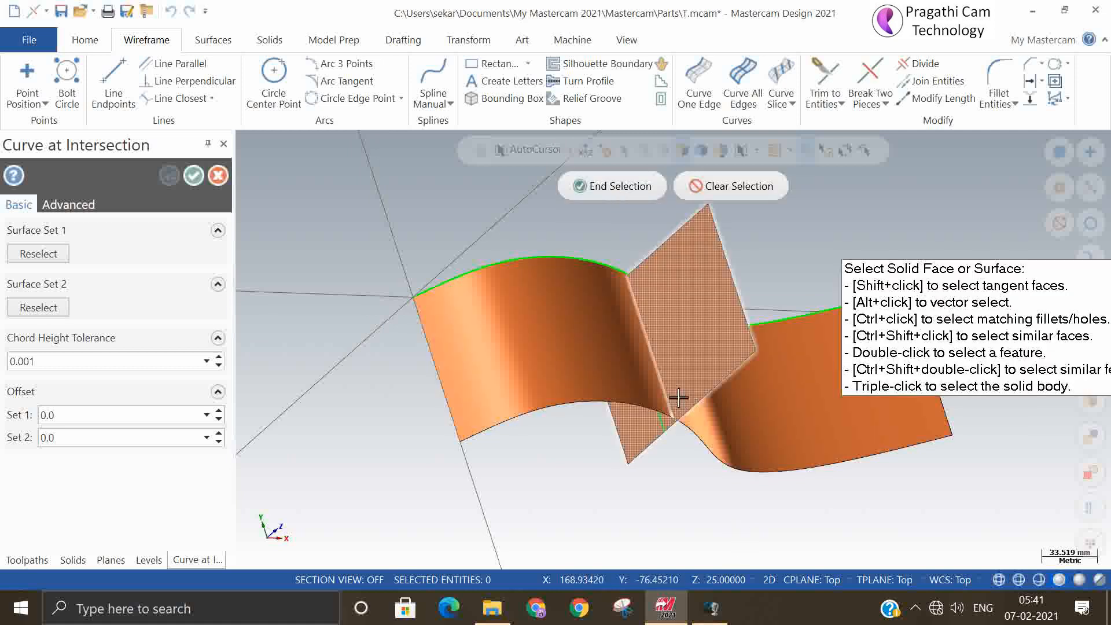
click(603, 191)
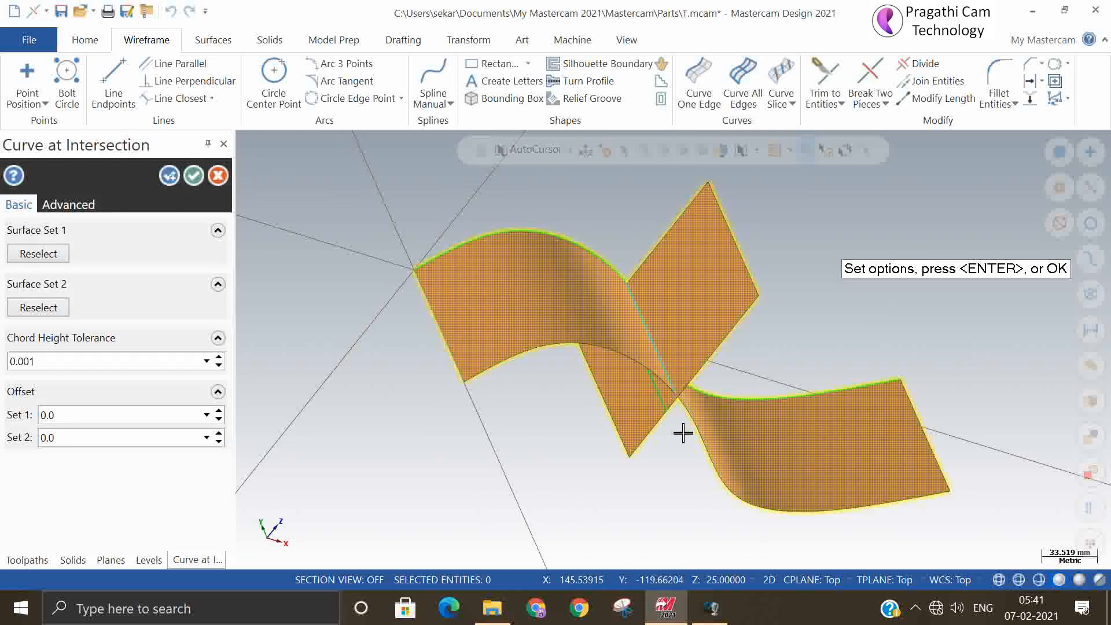
scroll(682, 434, up, 5)
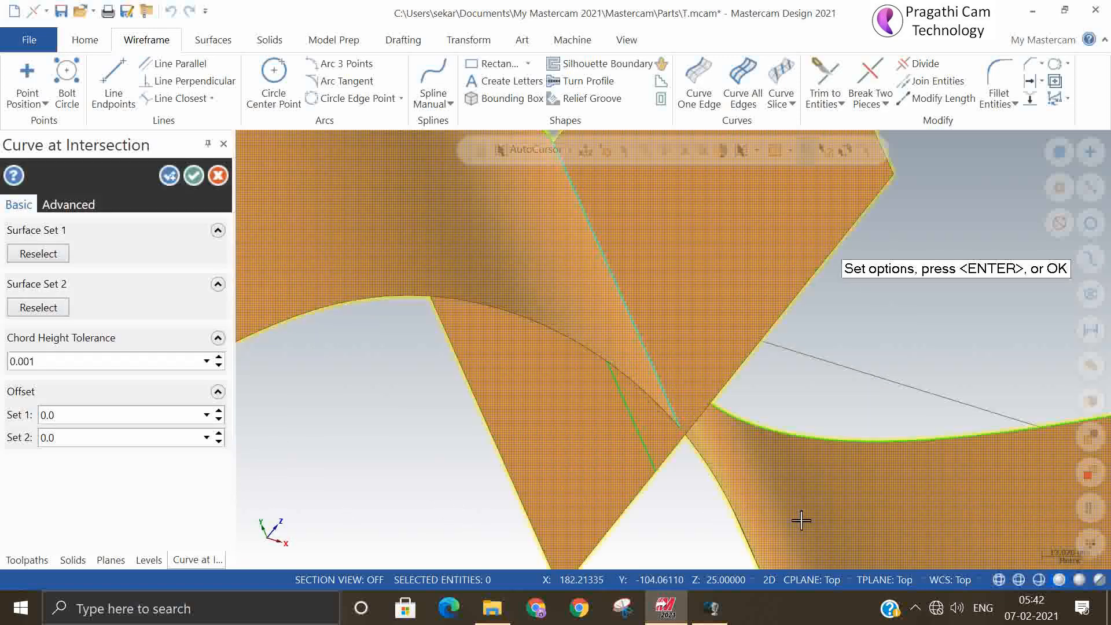
click(194, 175)
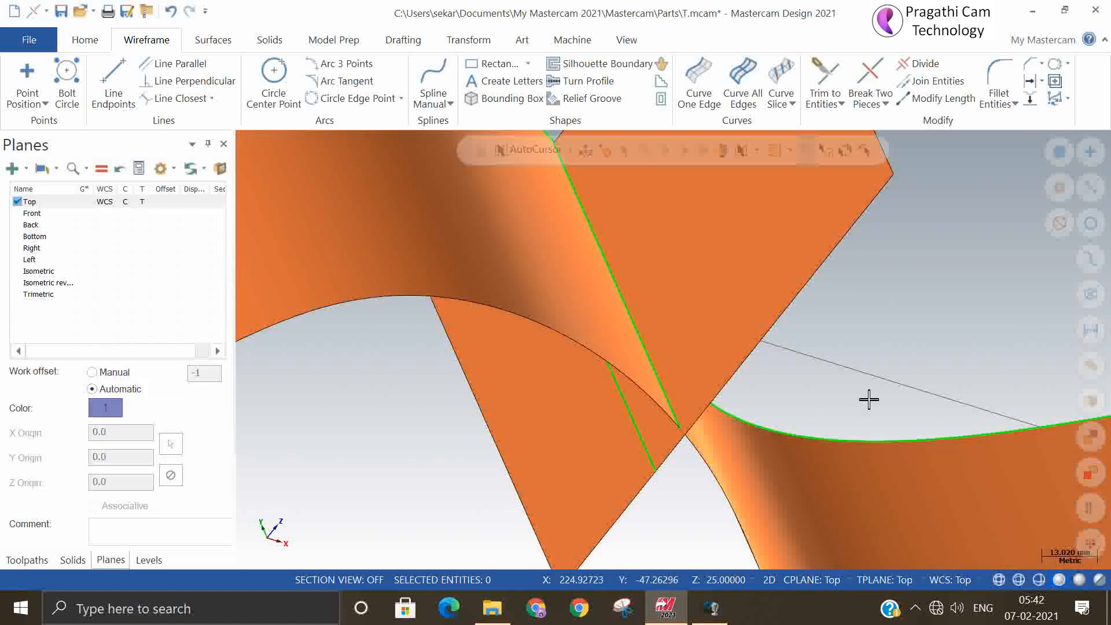
middle_drag(869, 393, 792, 404)
scroll(791, 405, down, 2)
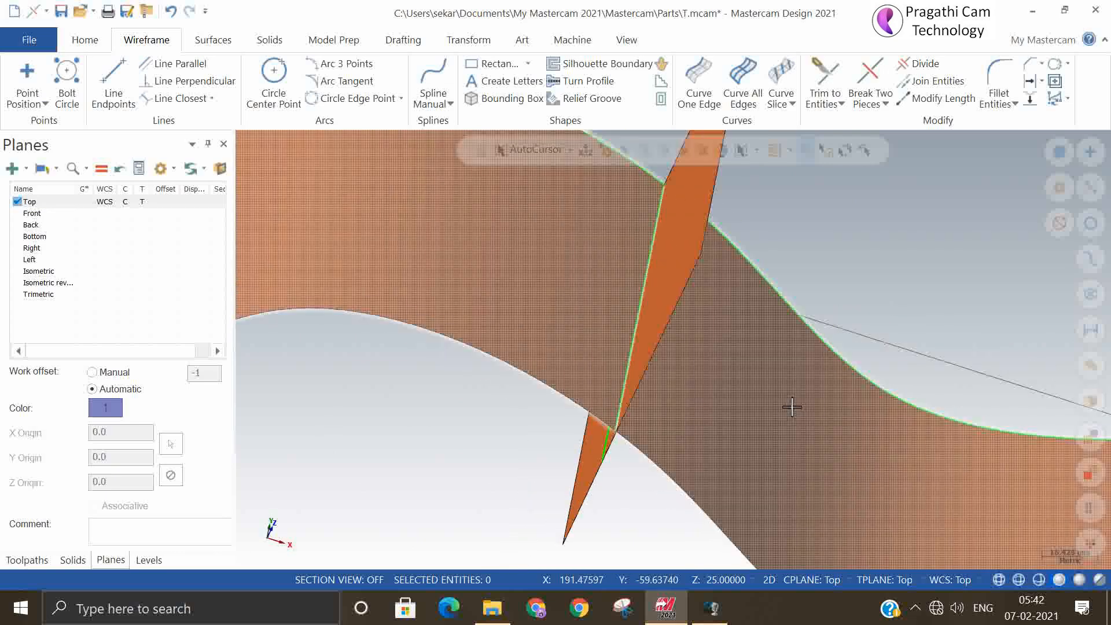
Step: Undo the intersection curve, the crossing flat surface and its base line, back to the plain wave surface
click(794, 104)
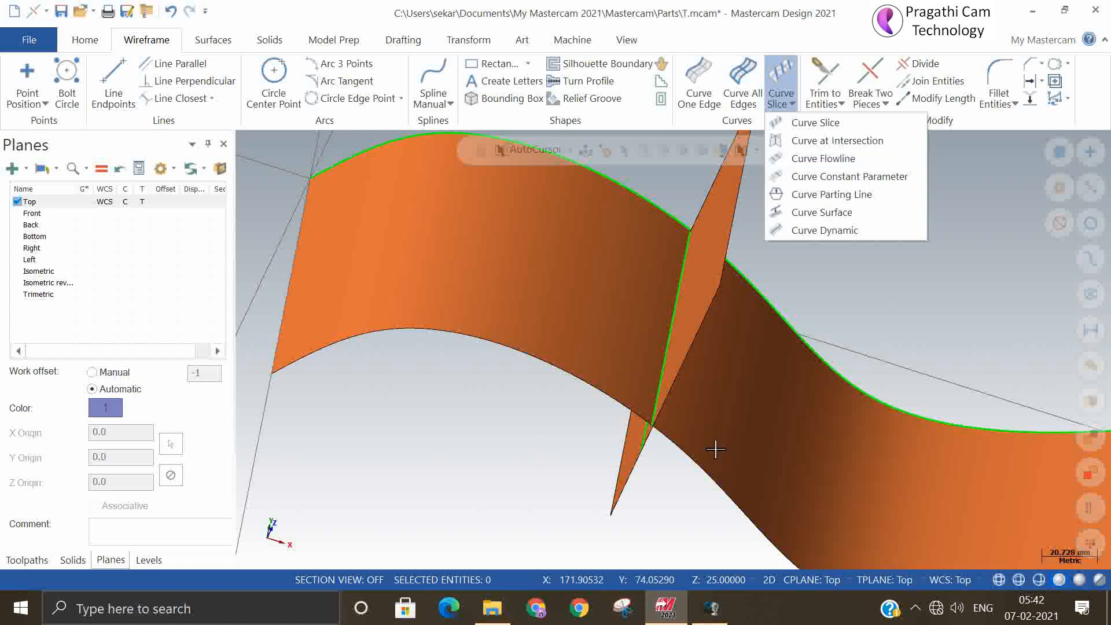
scroll(716, 447, down, 4)
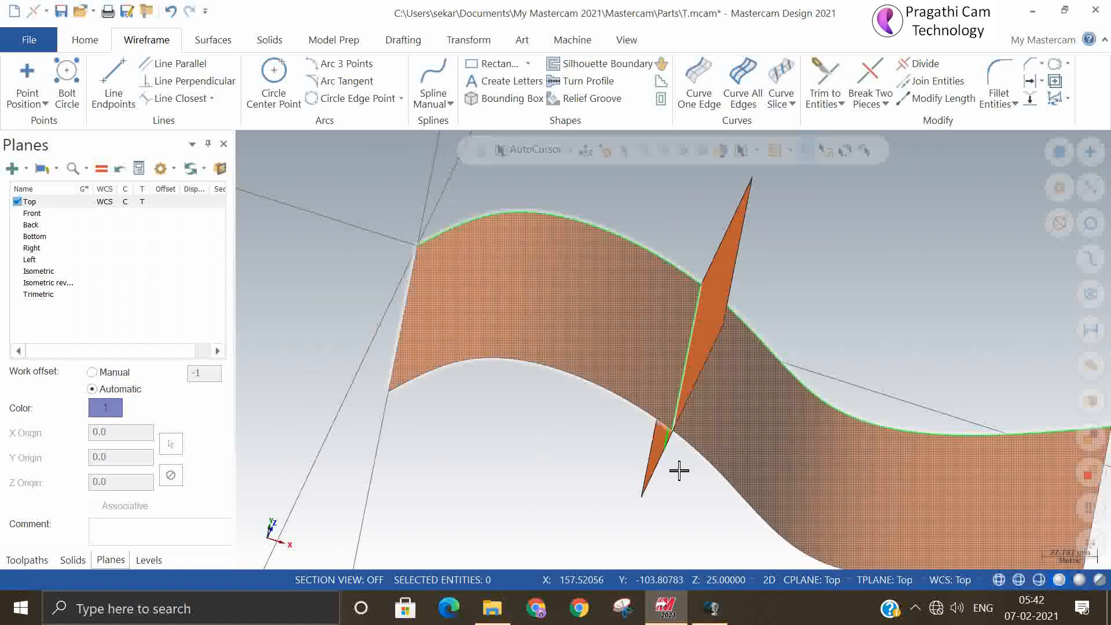
click(172, 11)
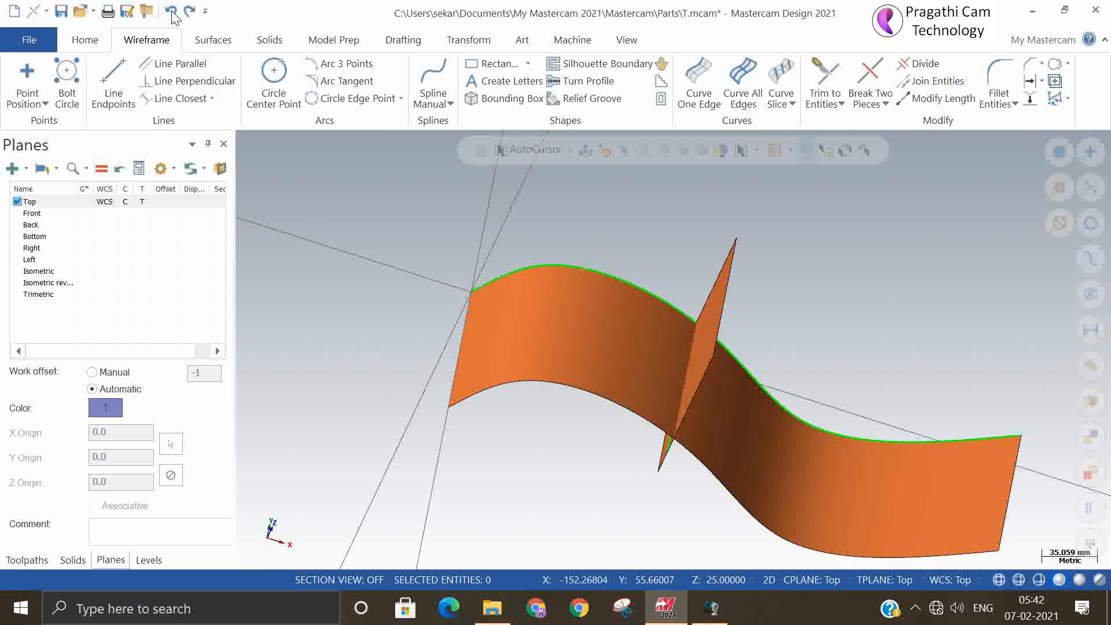
click(172, 12)
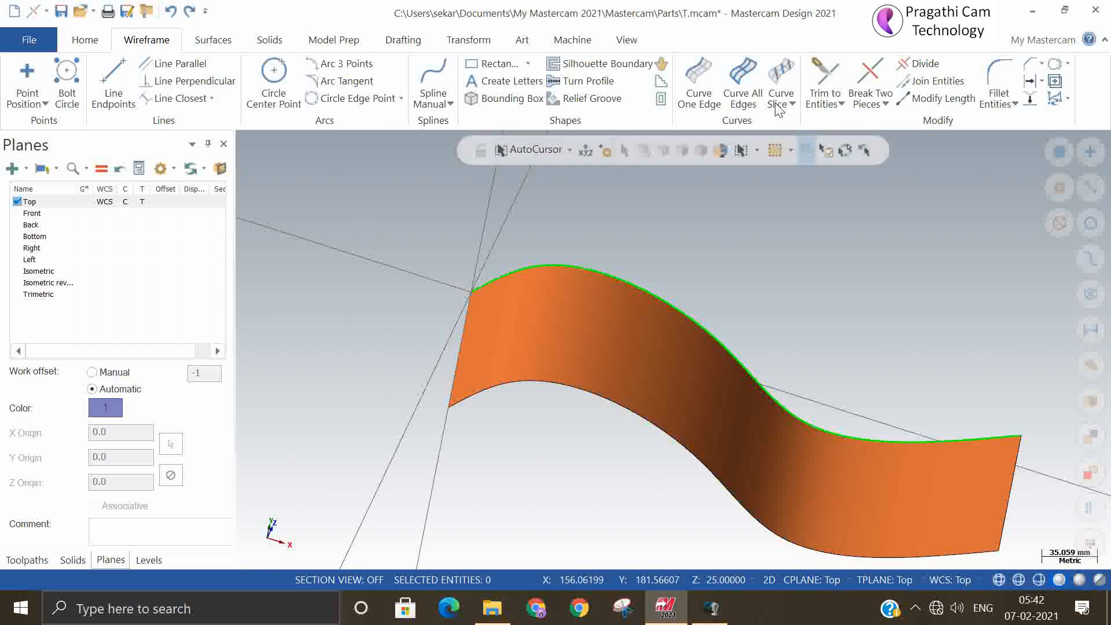
Step: Create Curve Flowline curves on the wave surface in the U direction with a chord height of 0.001
click(793, 105)
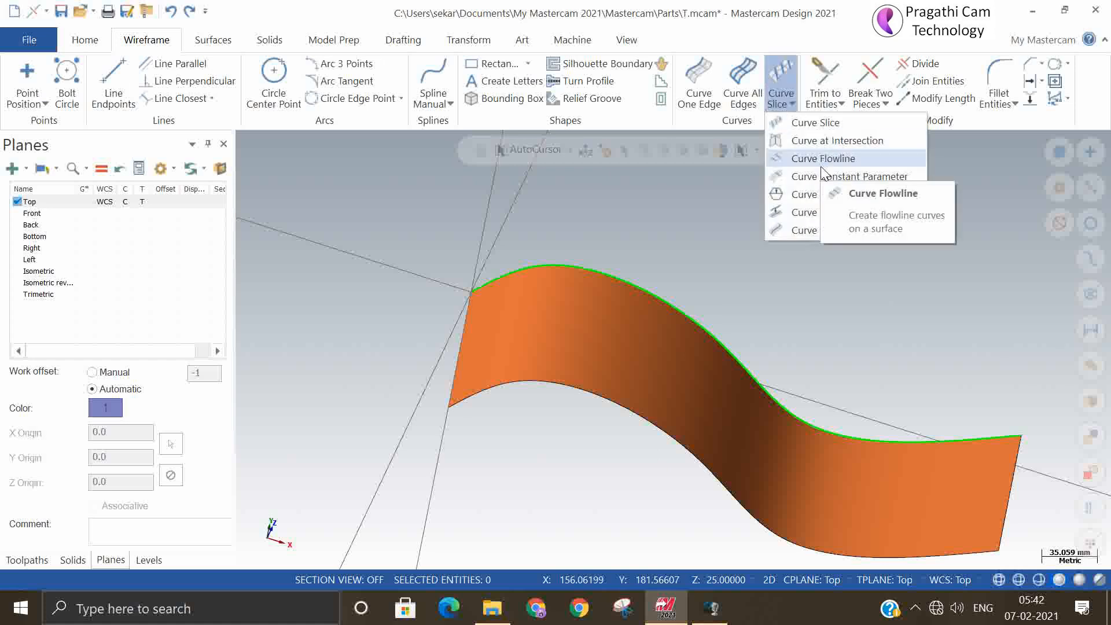
click(870, 162)
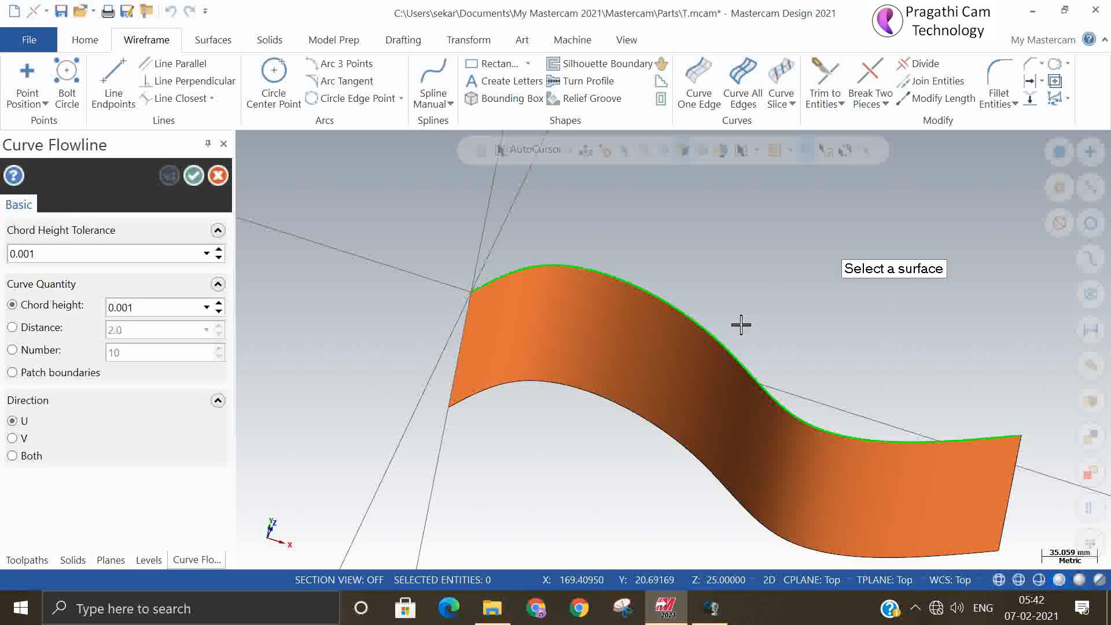
click(656, 379)
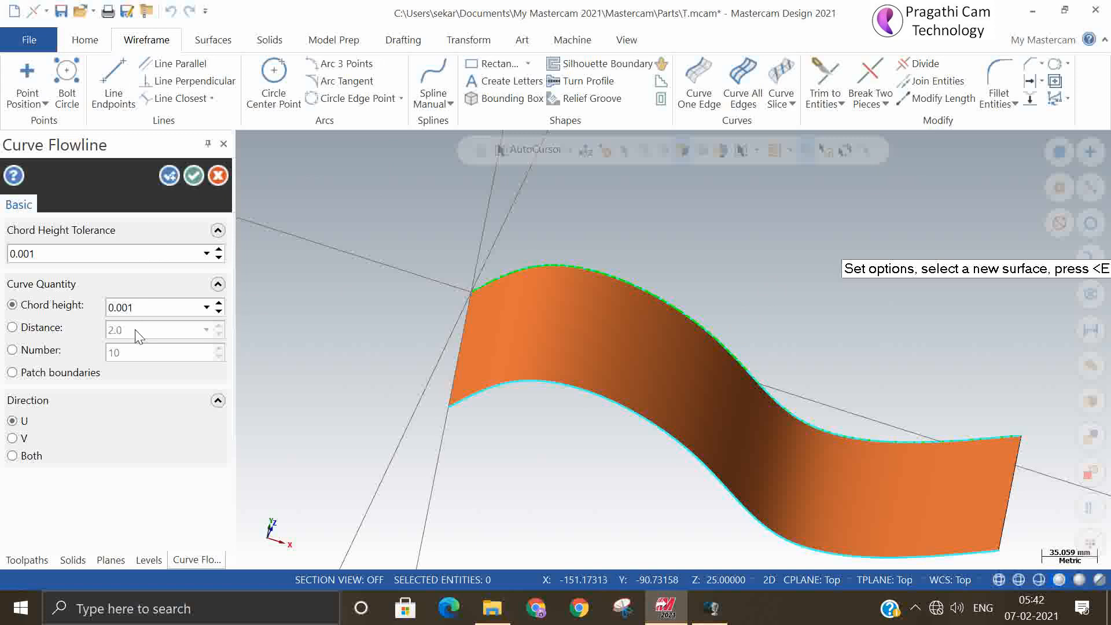
click(175, 176)
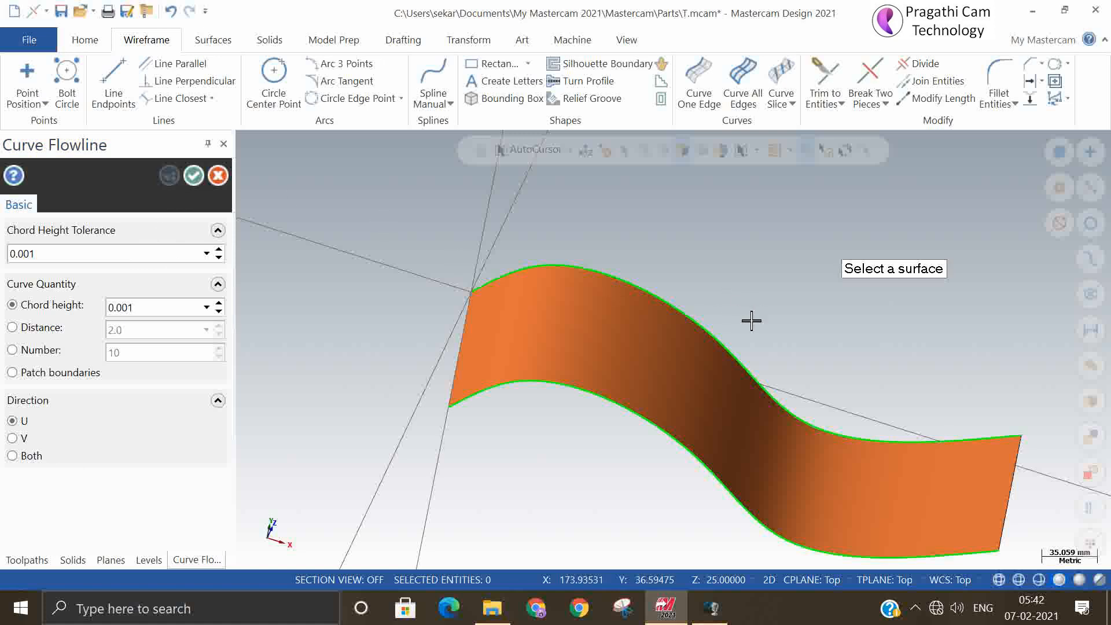
Step: Preview flowline curves on the wave surface in the V direction with a chord height of 0.001 and inspect their spacing
mouse_move(752, 321)
middle_down()
mouse_move(744, 367)
mouse_move(747, 315)
middle_up()
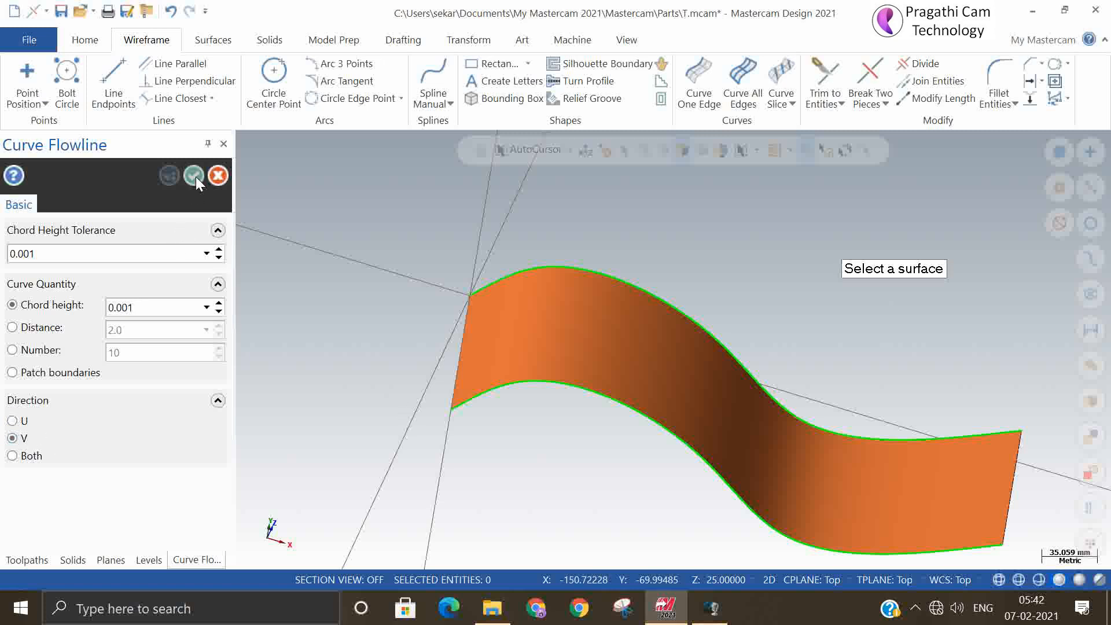
click(578, 345)
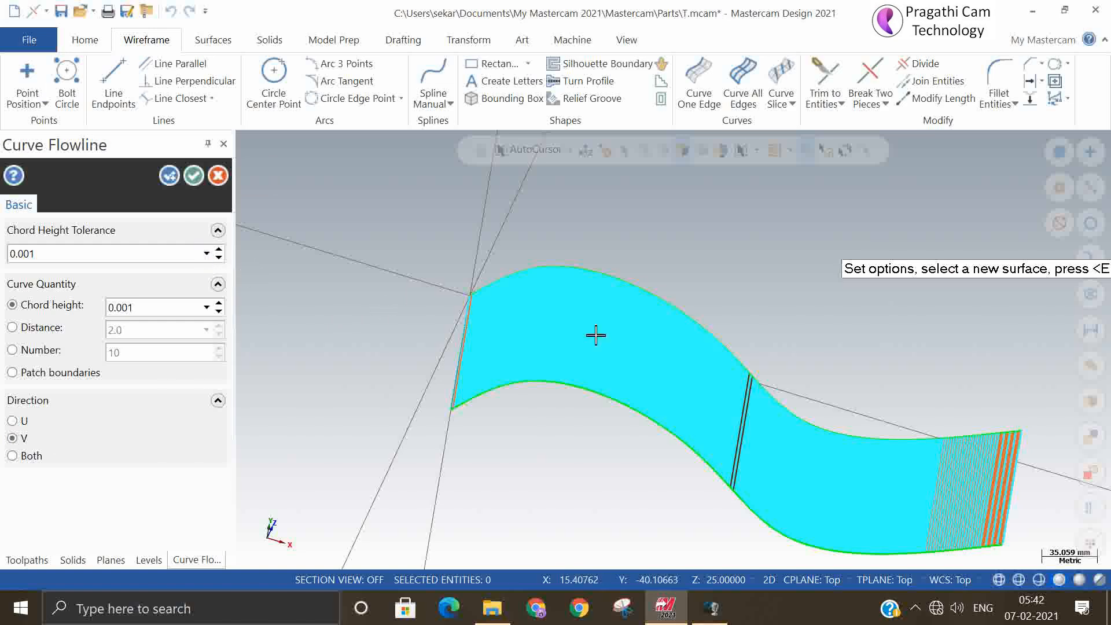
middle_drag(683, 362, 659, 379)
scroll(563, 359, up, 3)
scroll(566, 360, up, 3)
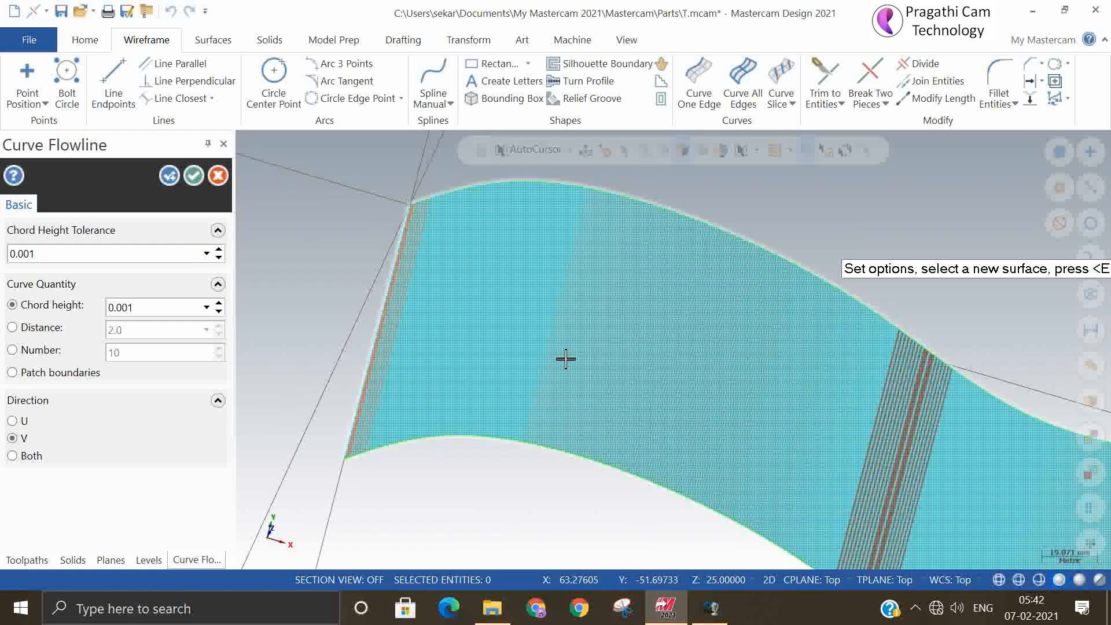
scroll(451, 377, up, 5)
scroll(613, 419, up, 3)
scroll(614, 420, down, 2)
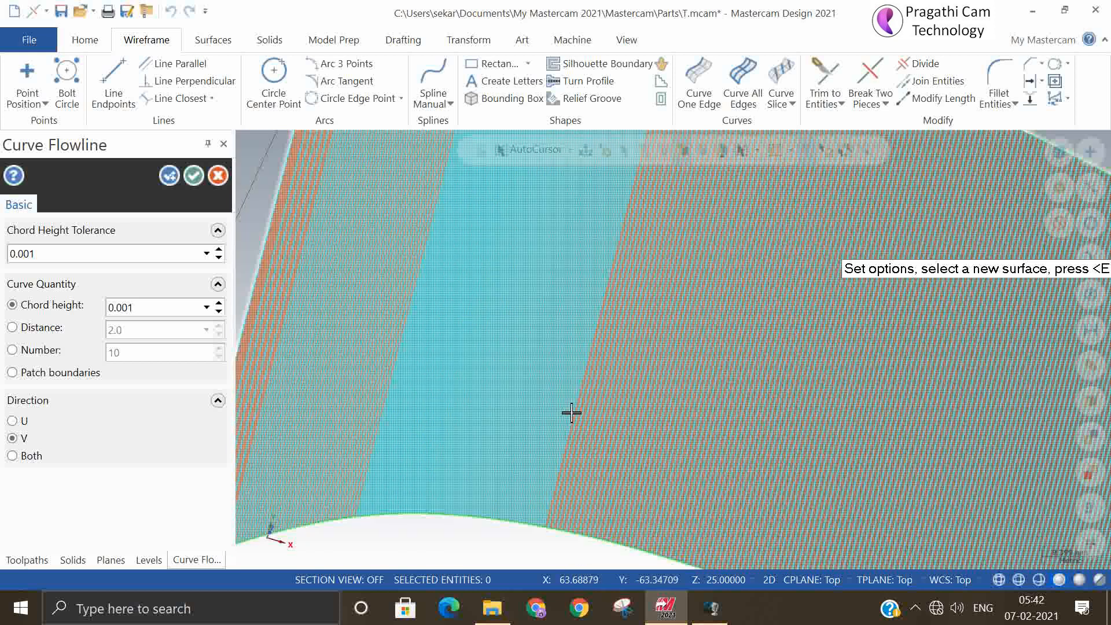
scroll(371, 400, down, 5)
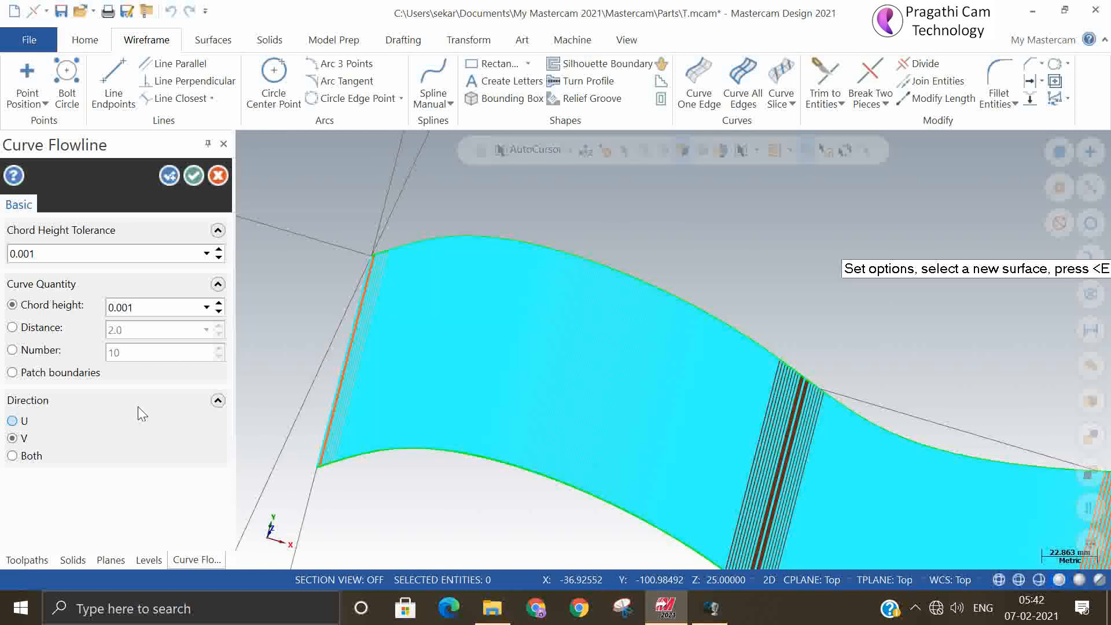
Step: Set the flowline direction to U and the curve quantity to a distance of 2.0
click(24, 425)
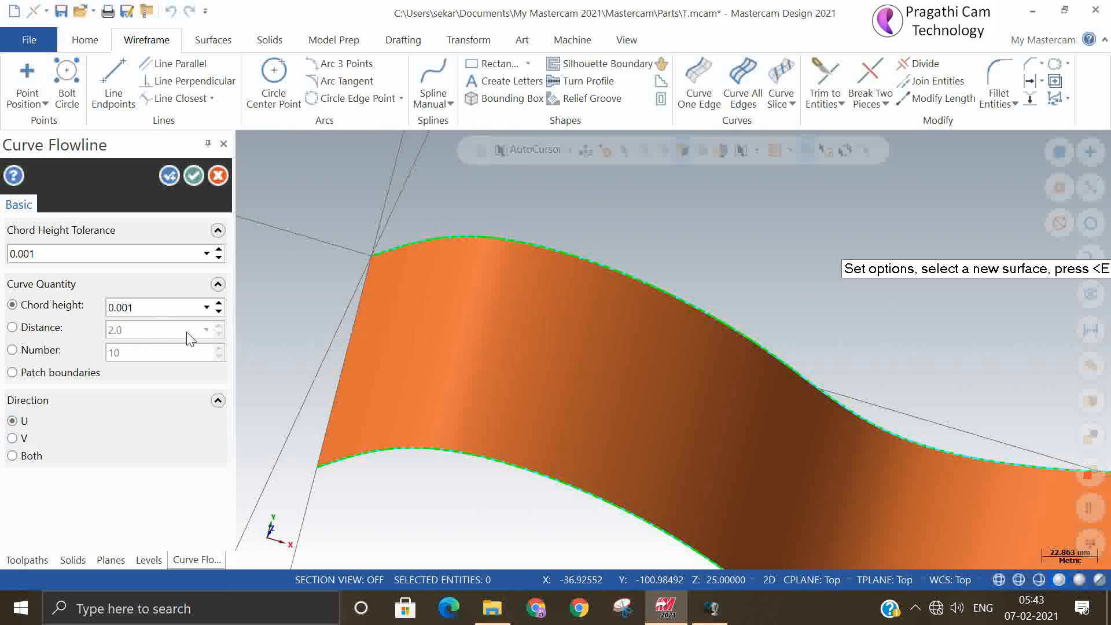
click(12, 328)
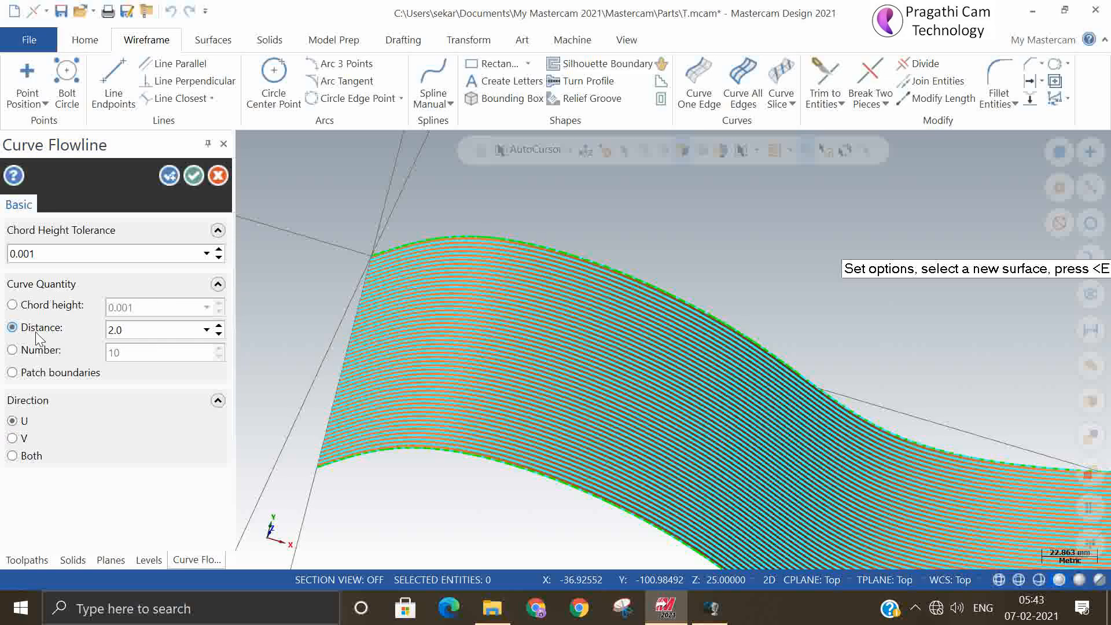
scroll(546, 397, down, 4)
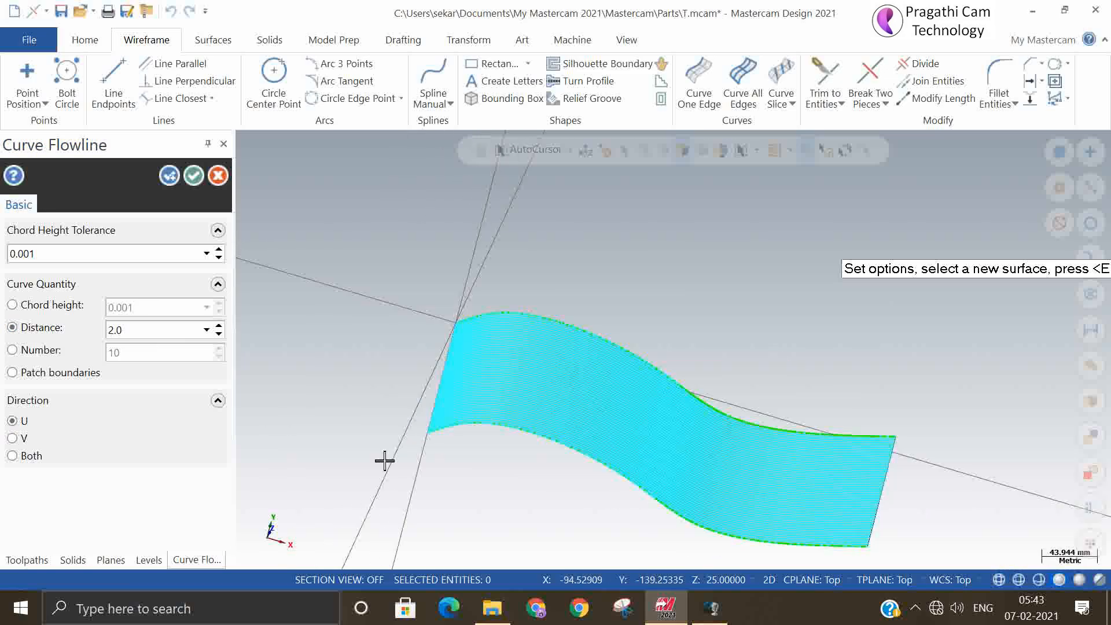
scroll(510, 486, up, 6)
scroll(464, 310, down, 6)
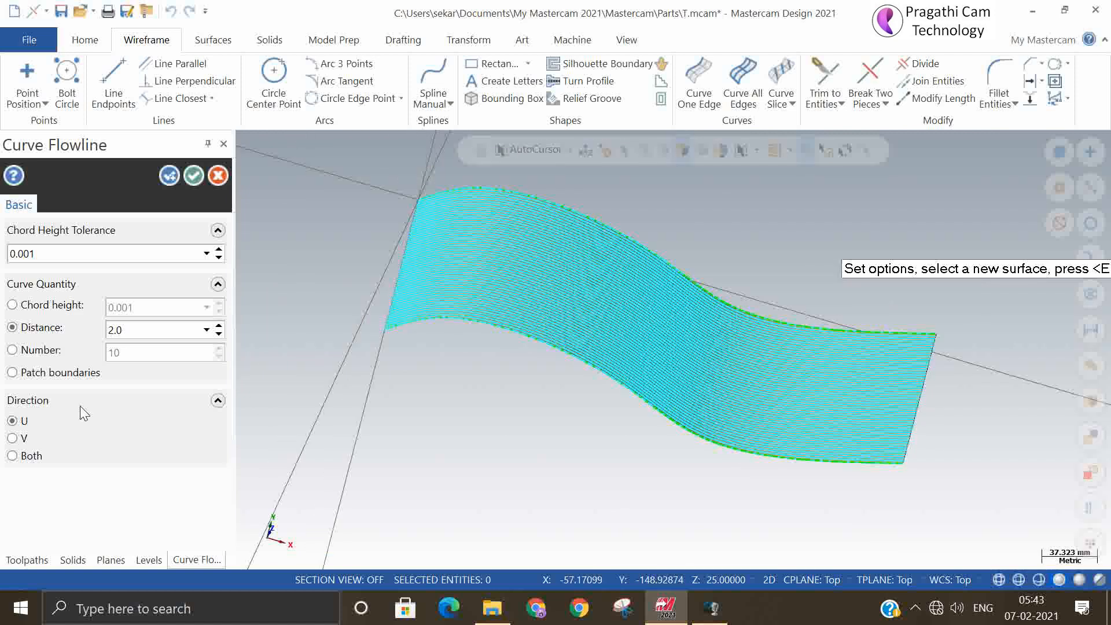
Step: Compare the flowline curves spaced 2.0 apart in the V direction with those in the U direction
click(12, 439)
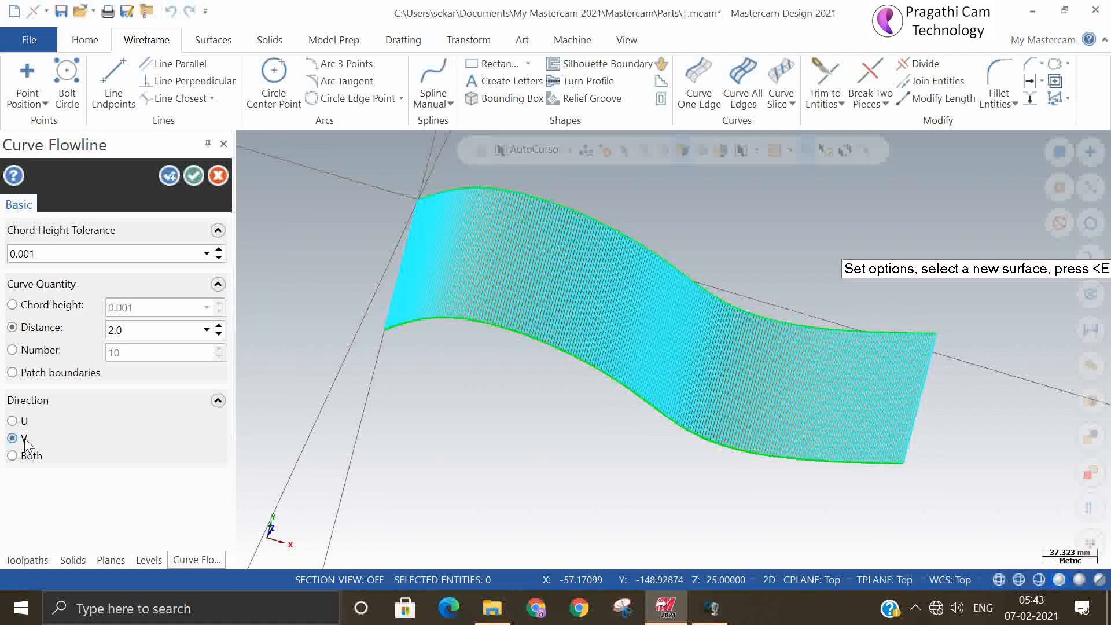
scroll(443, 323, up, 3)
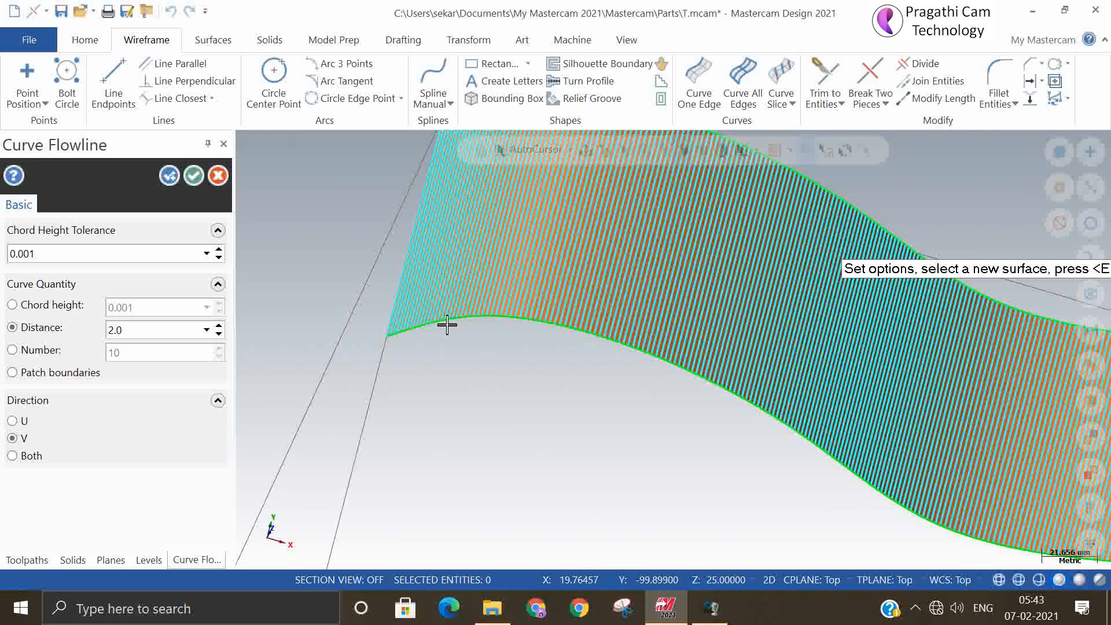
click(13, 421)
scroll(434, 432, down, 3)
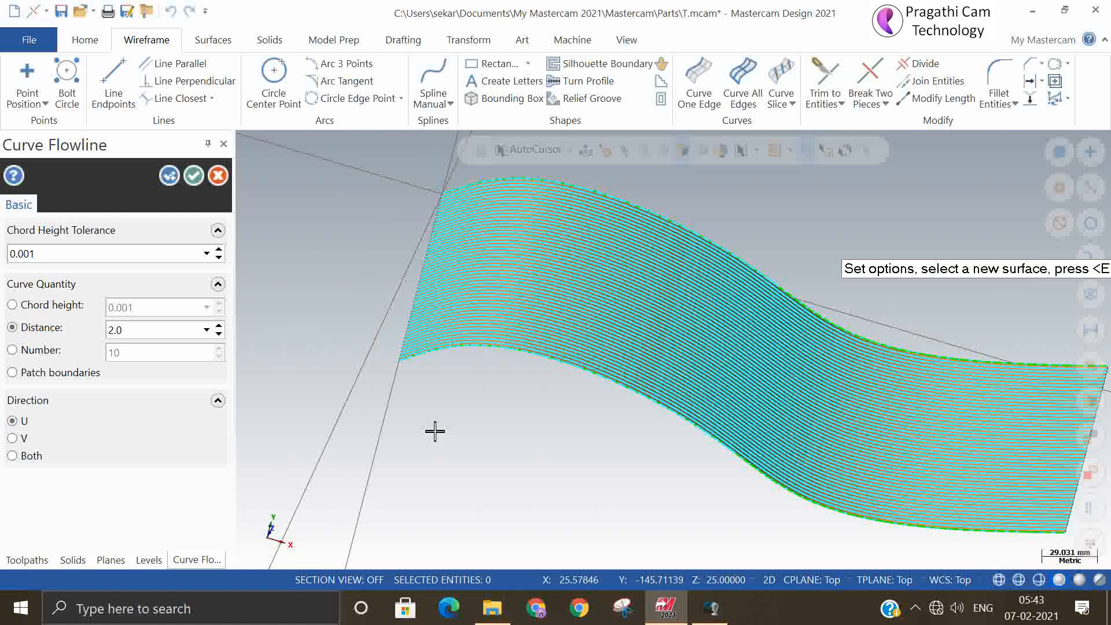
Step: Create the flowline curves in both directions at a distance of 2.0 on the wave surface
click(12, 456)
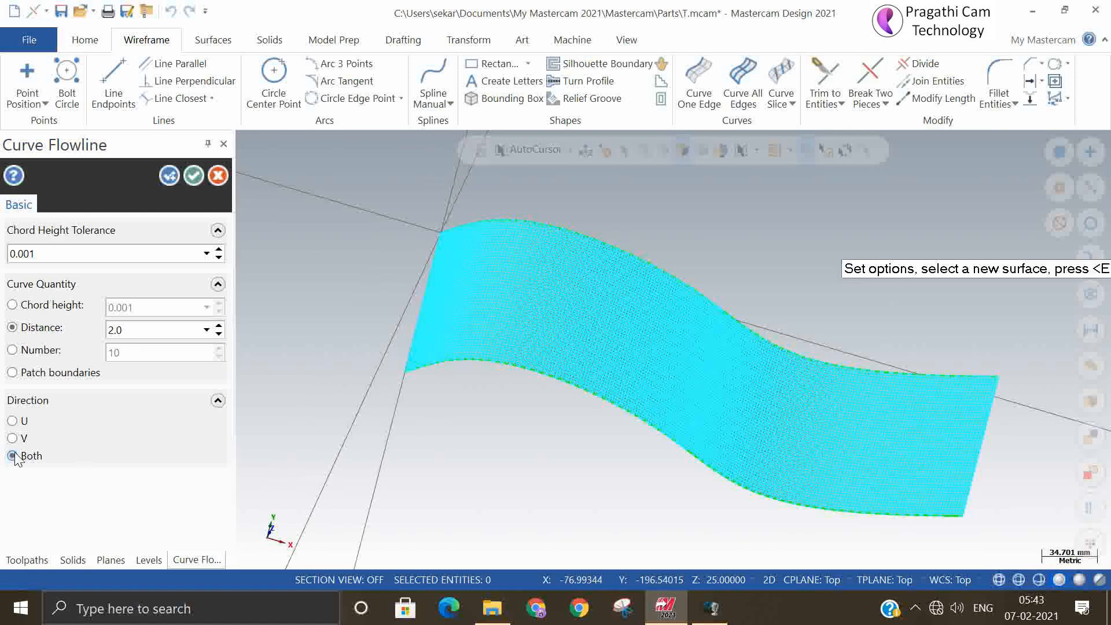
scroll(537, 323, up, 5)
scroll(535, 328, up, 2)
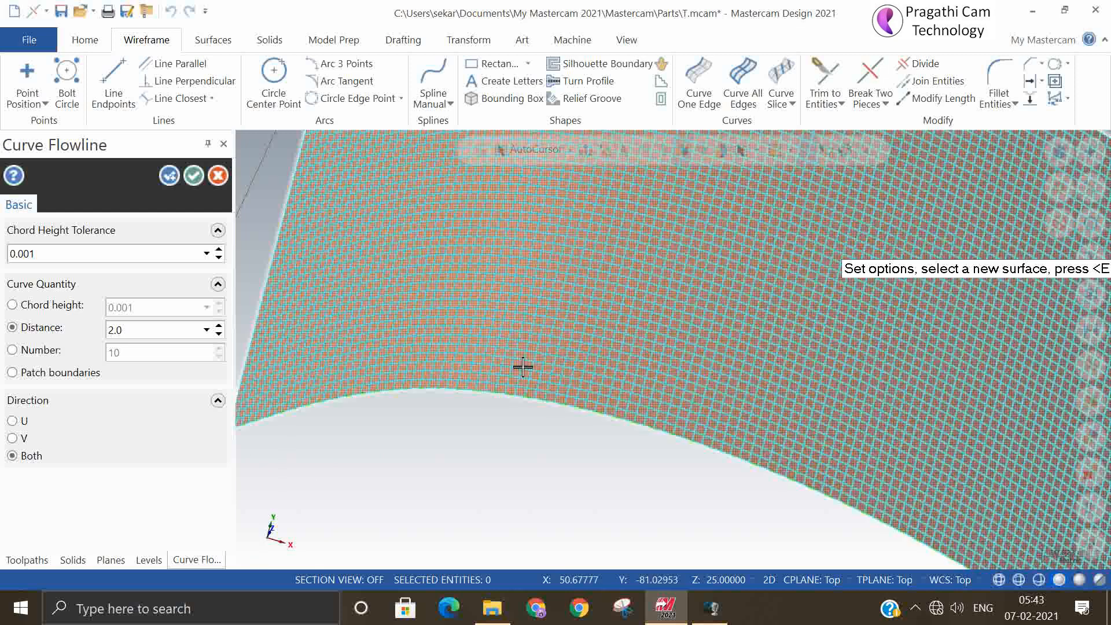
scroll(523, 367, down, 8)
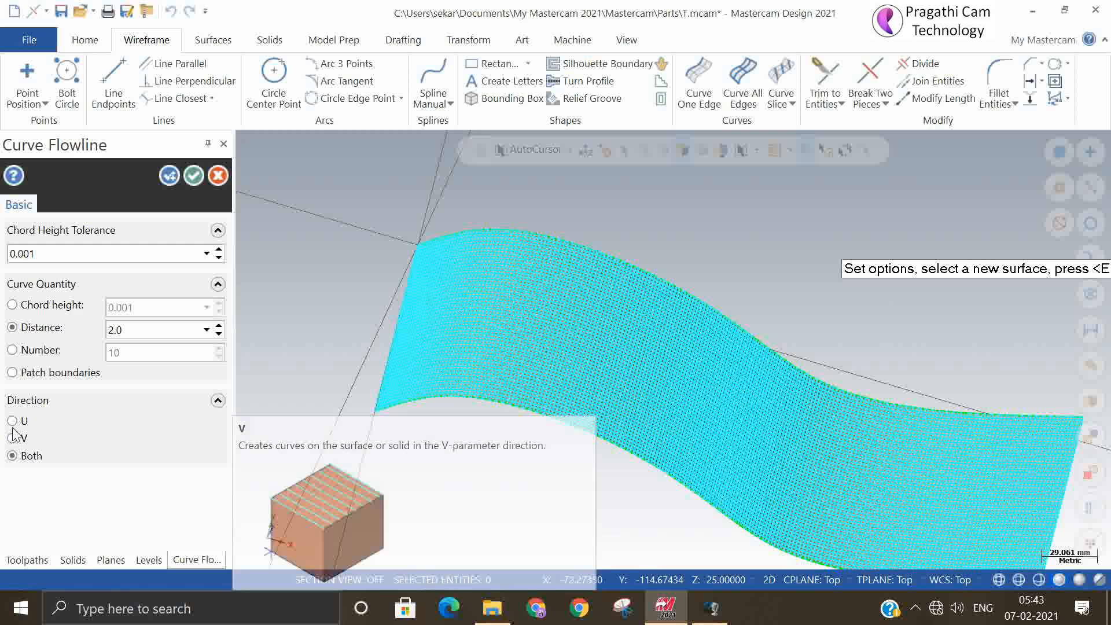
click(194, 182)
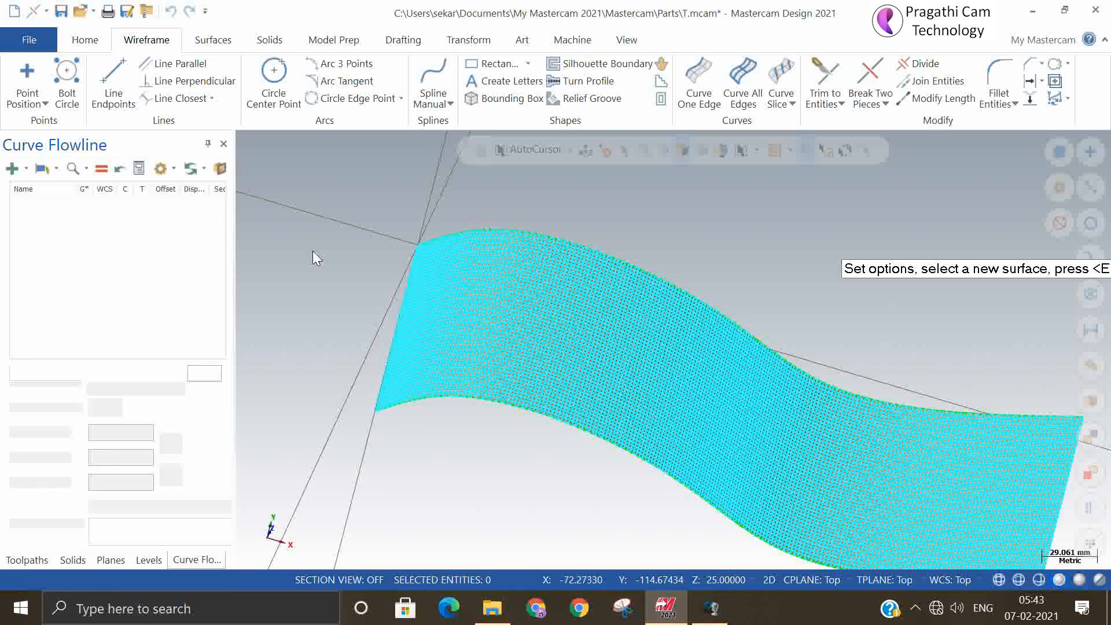
Step: Delete the wave surface together with all of its flowline curves
scroll(555, 374, down, 3)
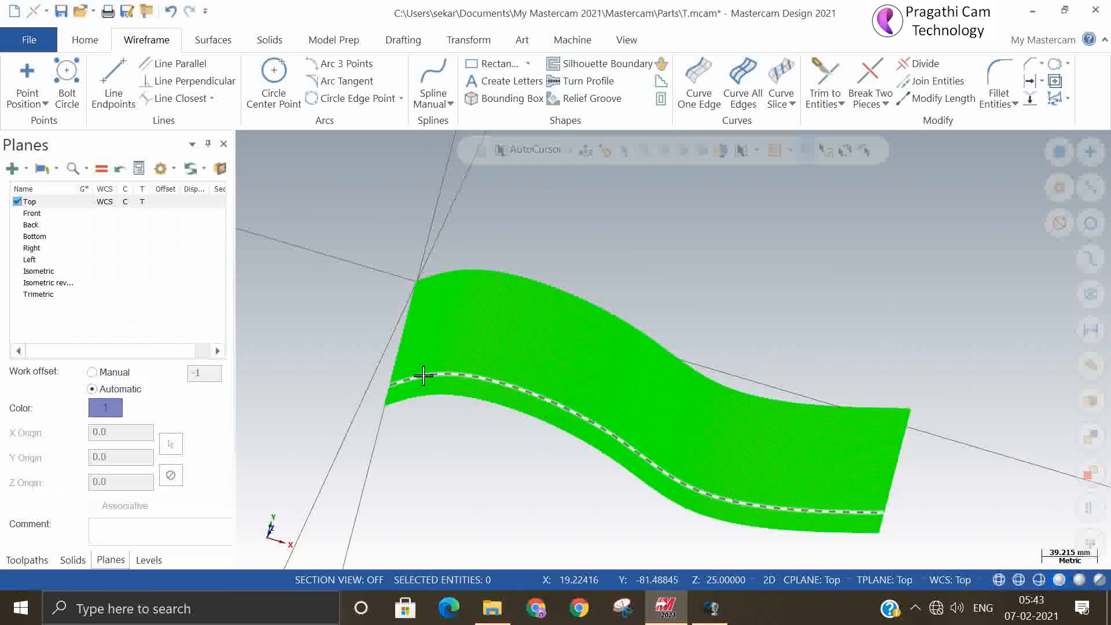
drag(327, 227, 879, 530)
key(Delete)
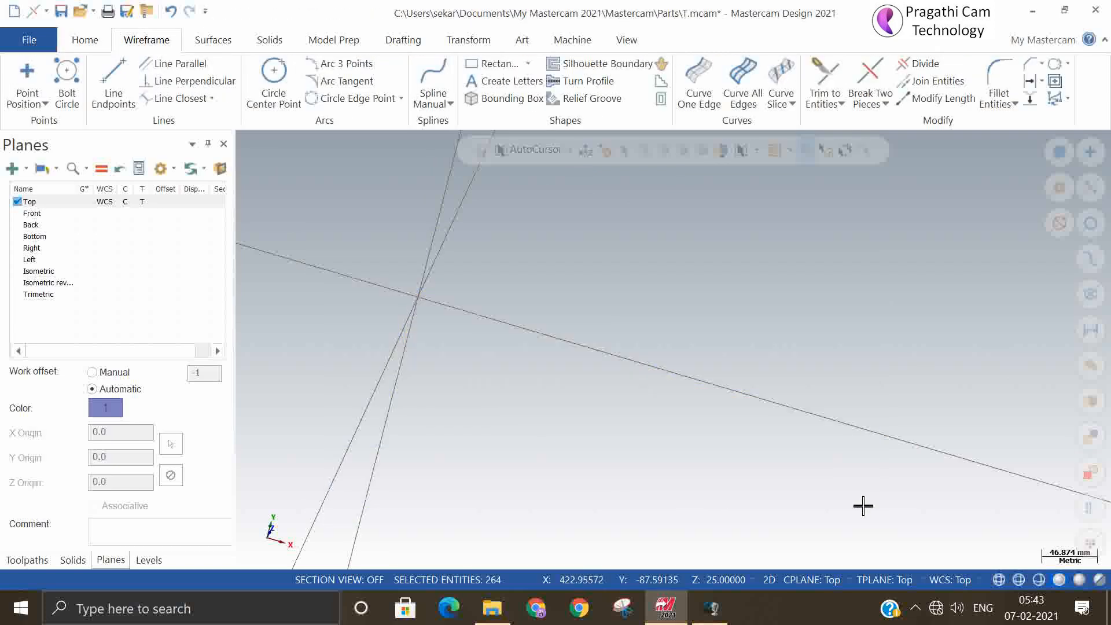
Step: Undo the deletion of the wave surface
click(792, 104)
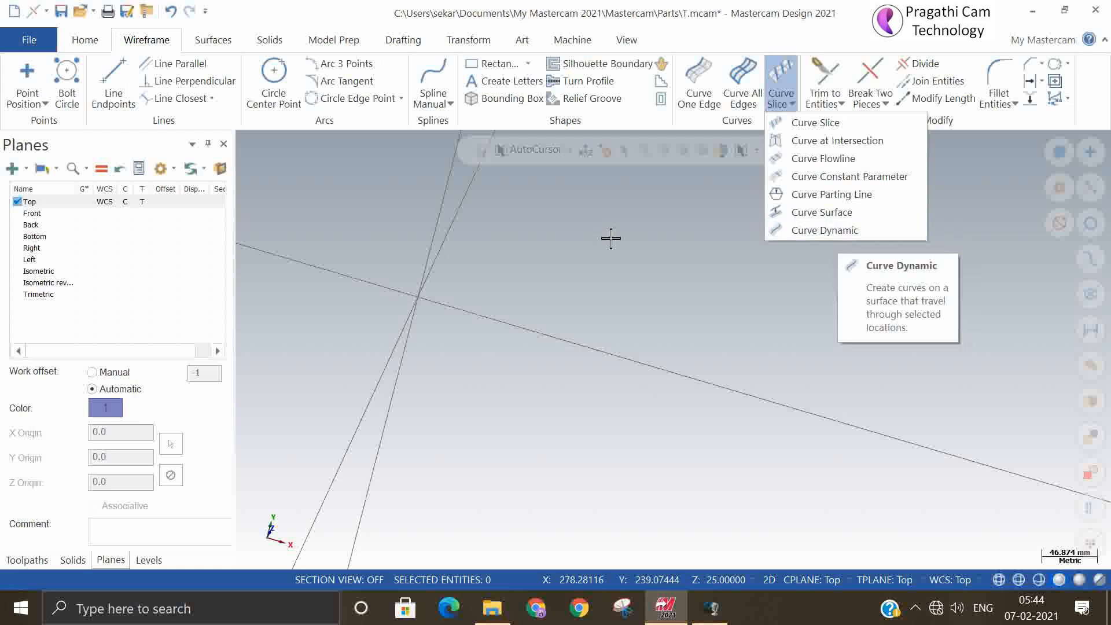
click(548, 237)
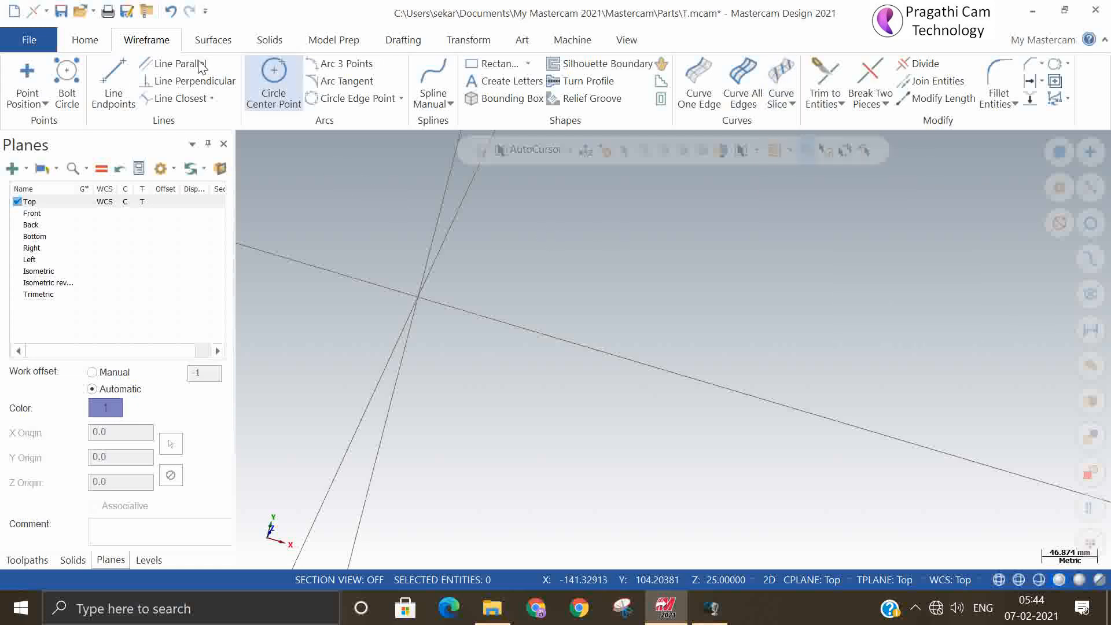
click(172, 12)
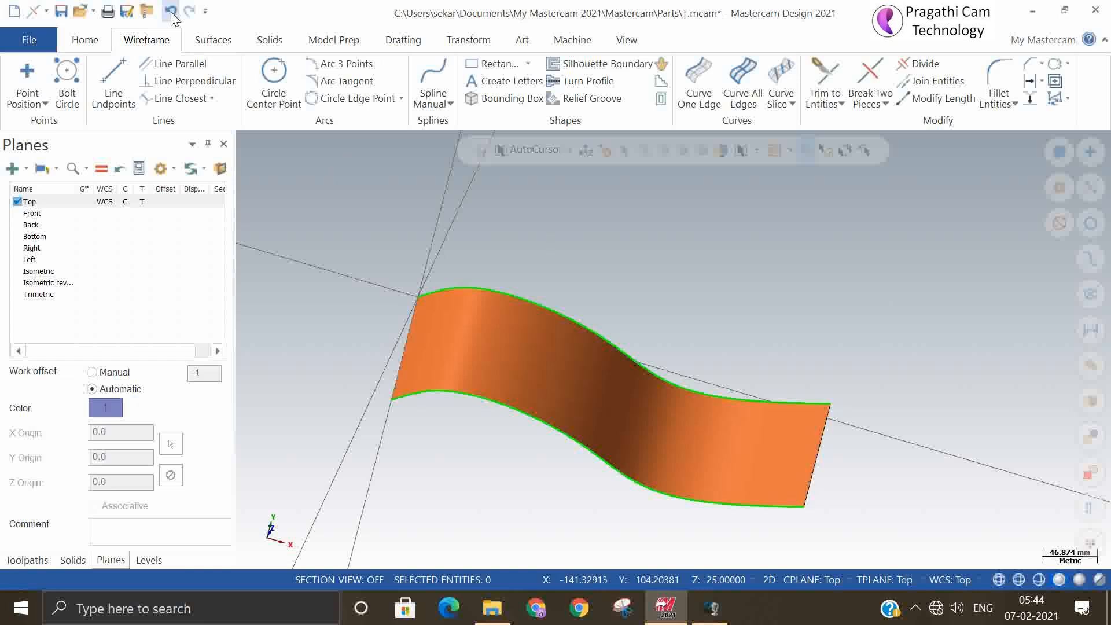
Step: Create an open, loop-shaped Curve Dynamic through six points picked near the middle of the wave surface
click(794, 109)
click(805, 228)
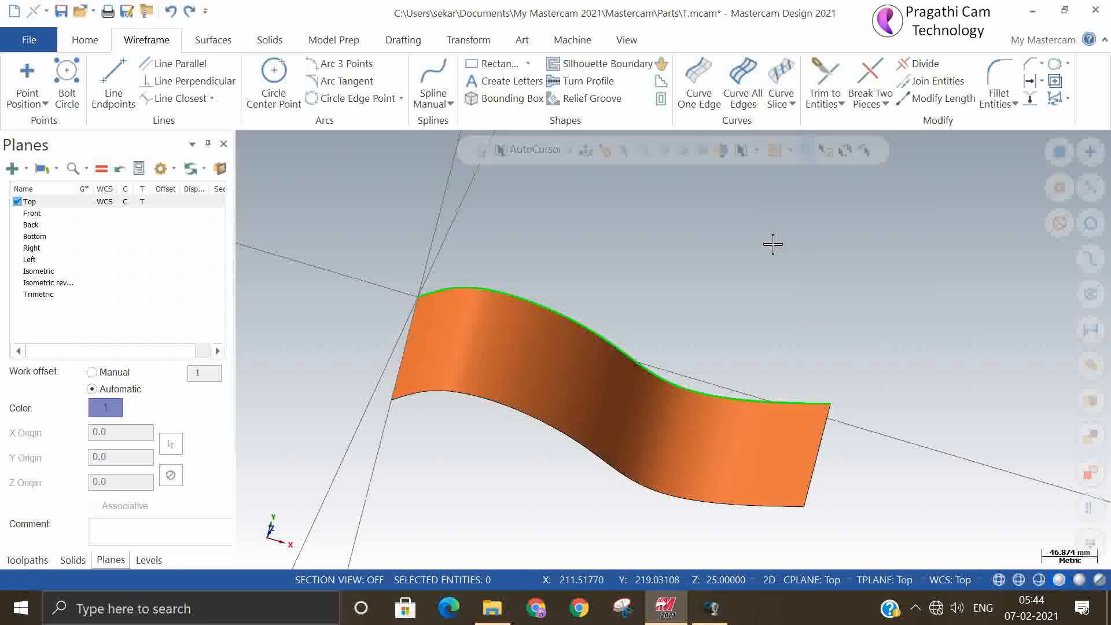
click(543, 344)
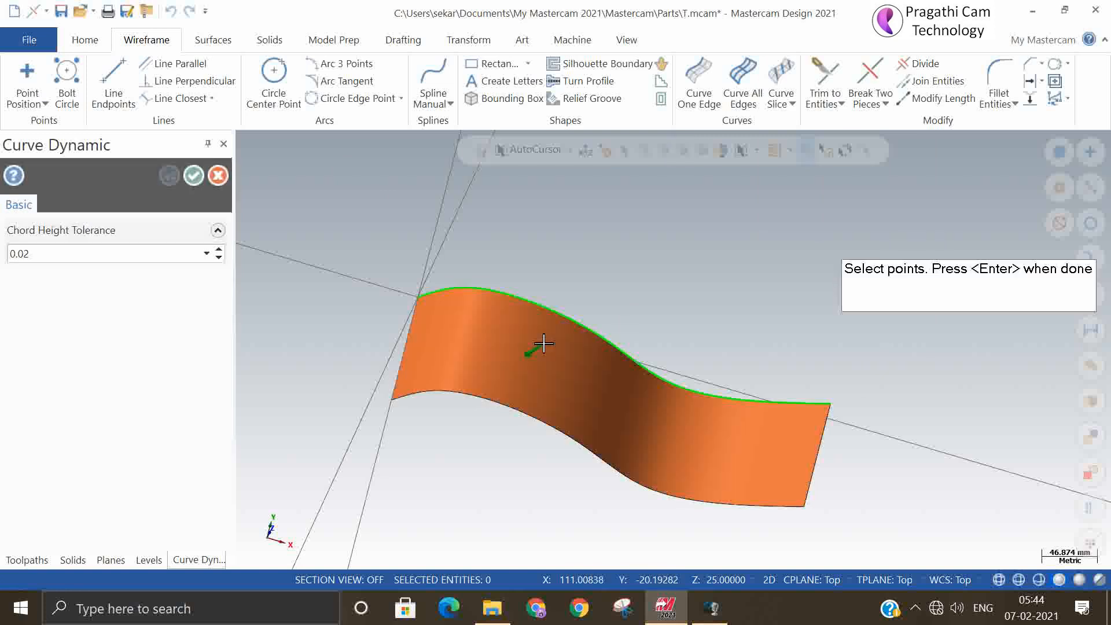
click(543, 345)
click(548, 377)
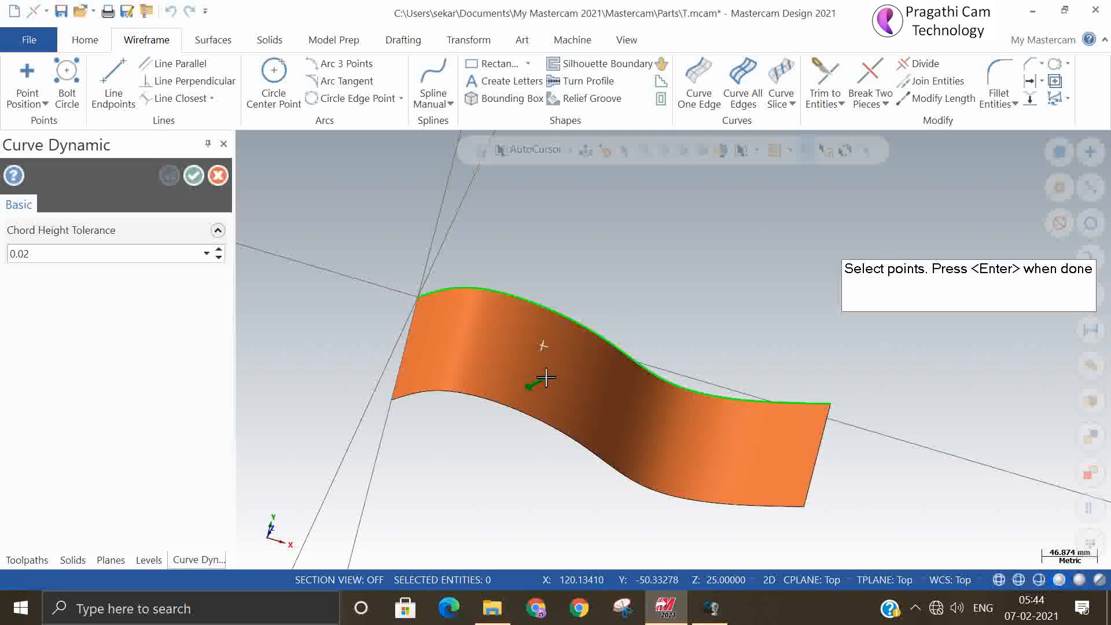
click(590, 395)
click(622, 380)
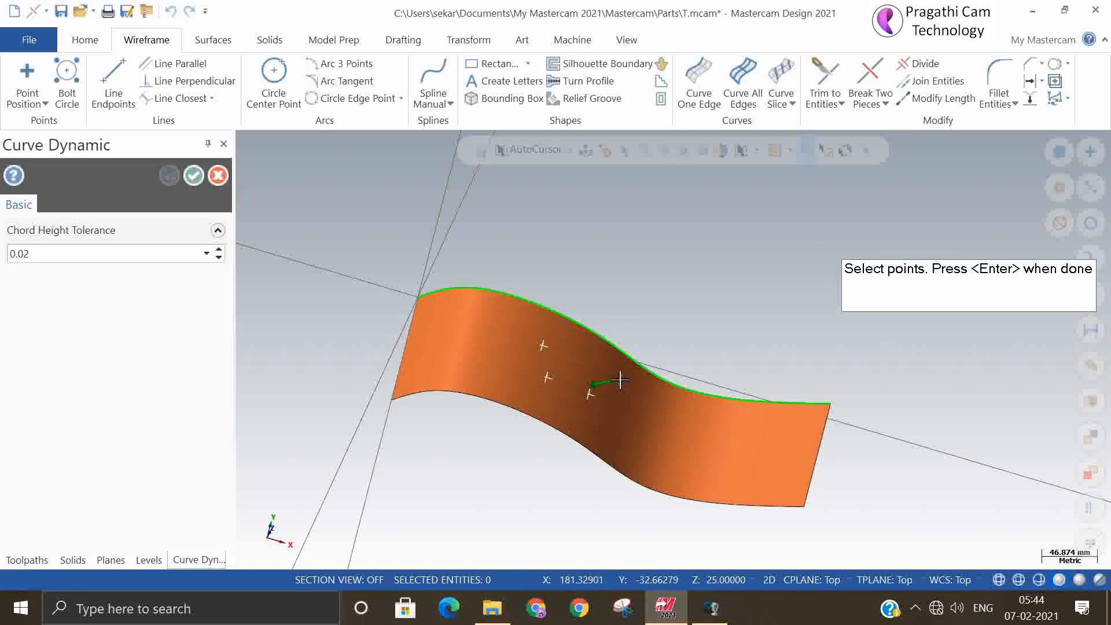
click(588, 353)
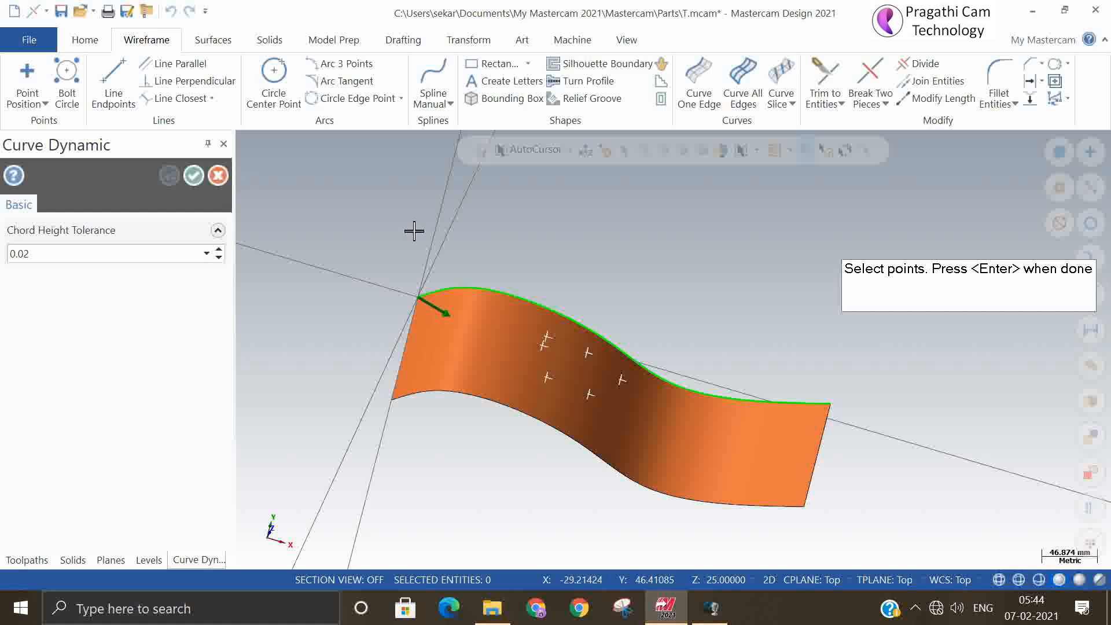
key(Return)
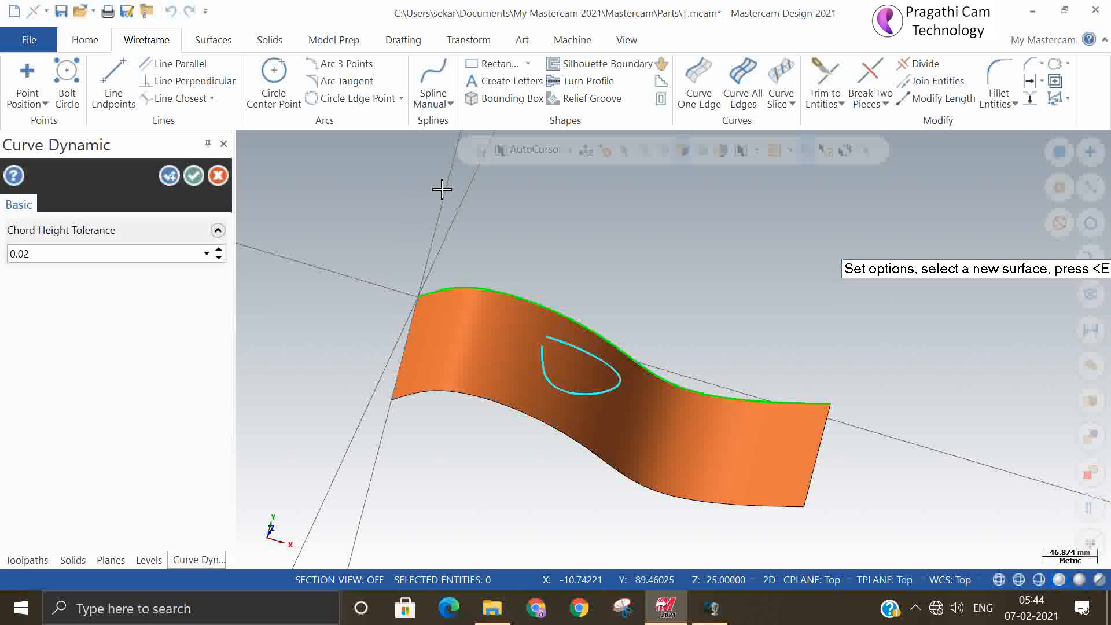
click(196, 172)
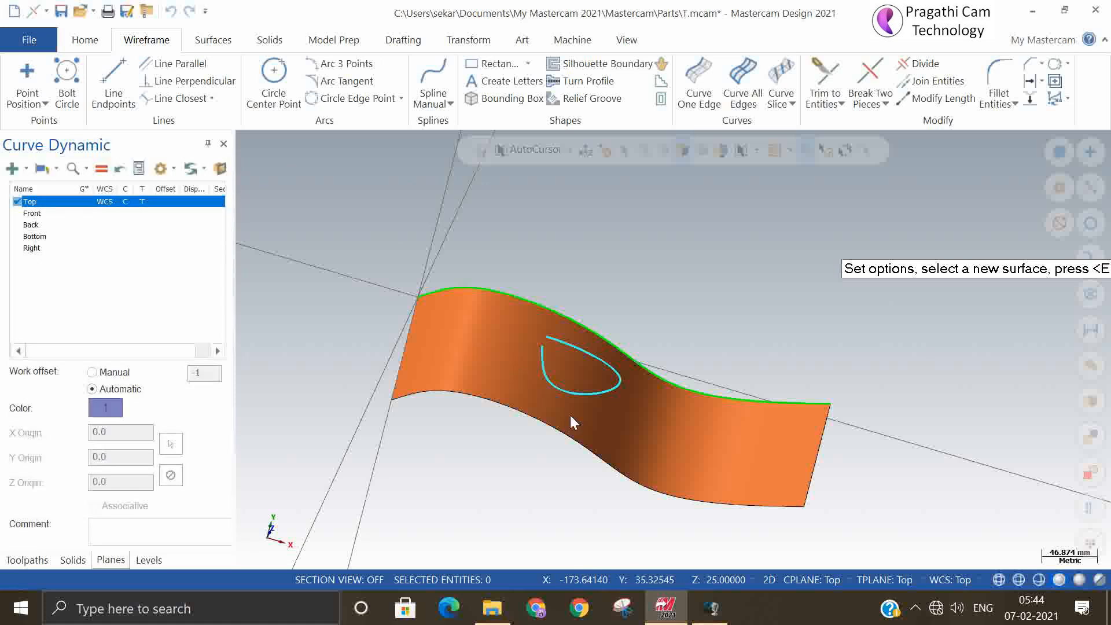
Step: Undo the loop-shaped dynamic curve on the wave surface and restore the Isometric view
middle_drag(571, 415, 397, 236)
click(170, 11)
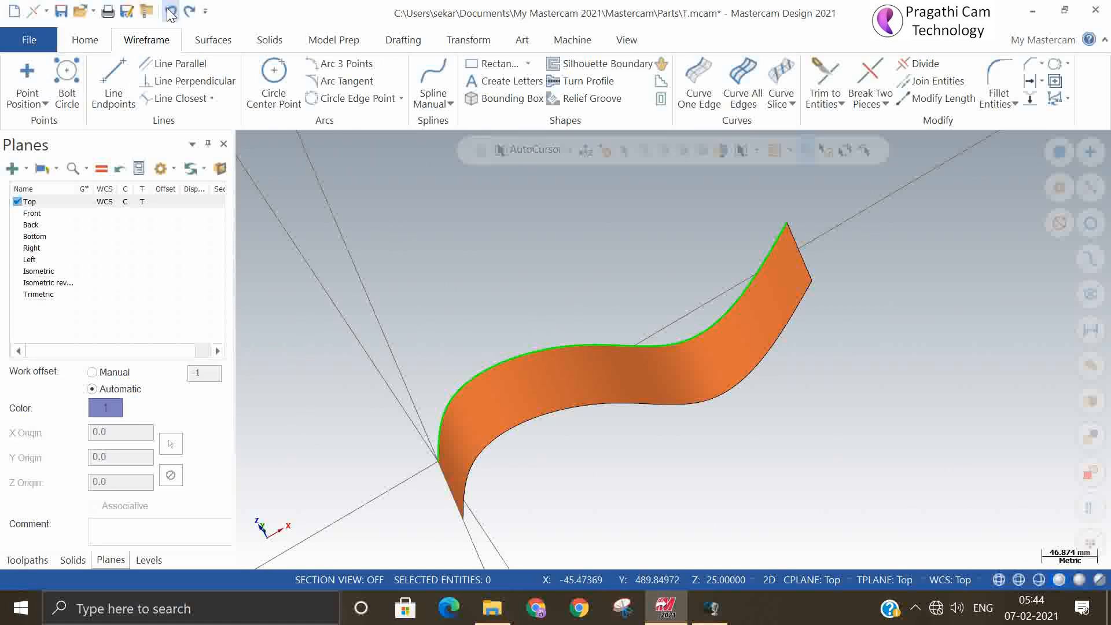
right_click(644, 209)
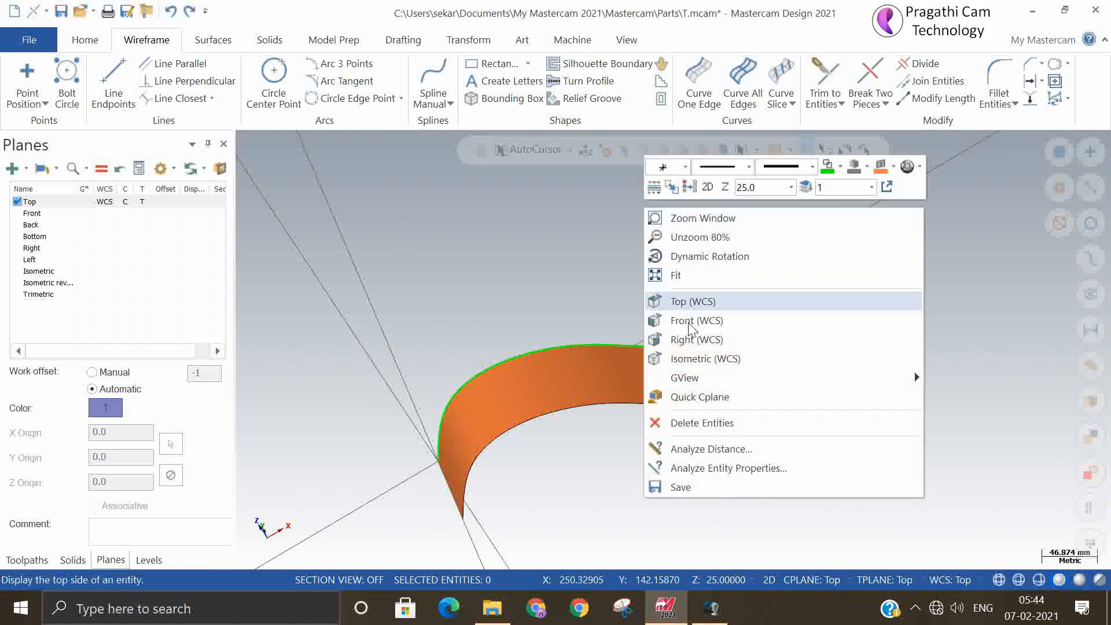
click(753, 358)
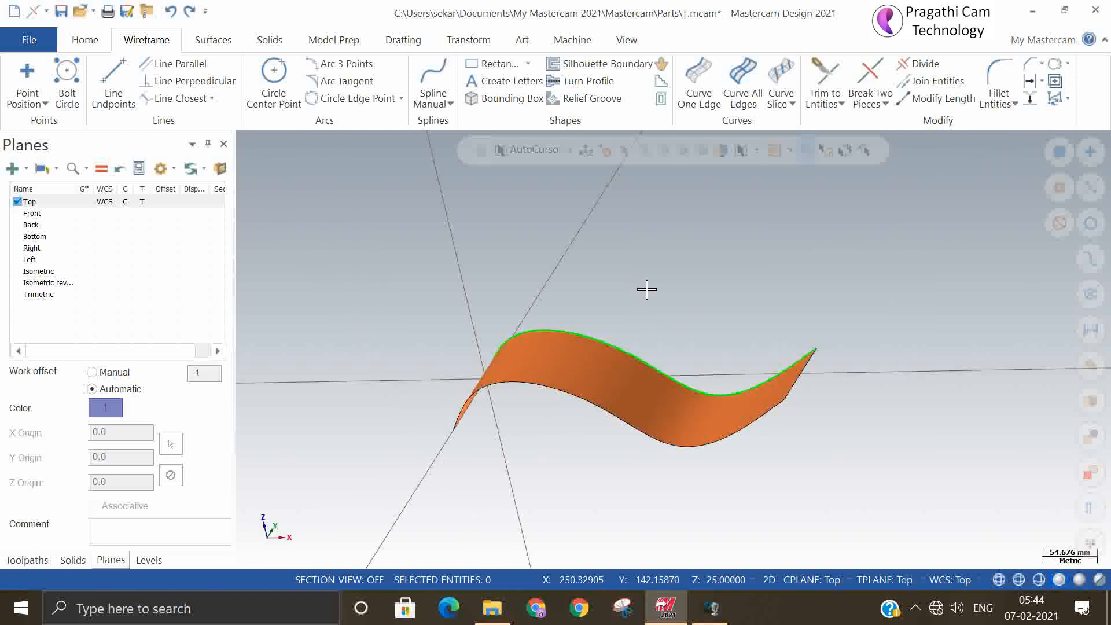
Step: Draw a closed, roughly circular manual spline about 60 mm wide over the wave surface in the Top view
click(792, 104)
click(799, 230)
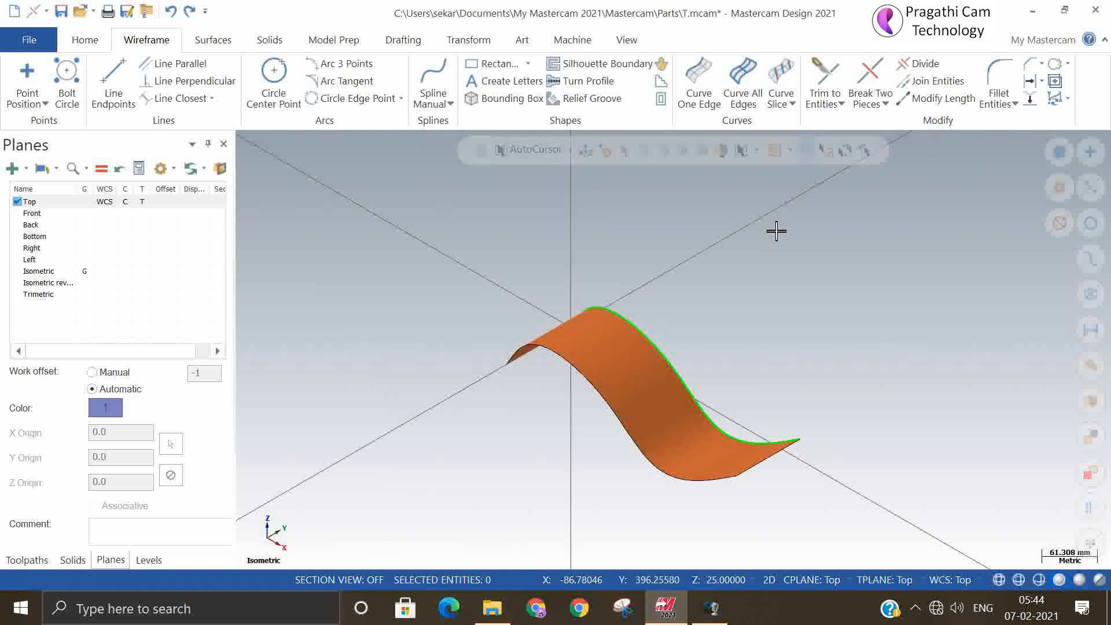
right_click(690, 293)
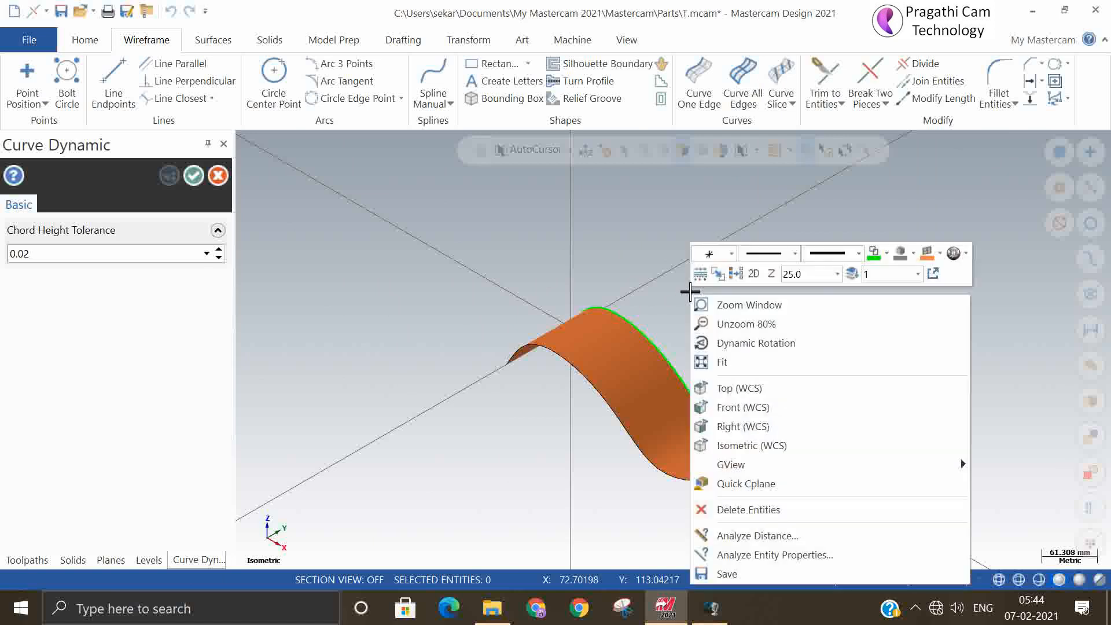
click(721, 388)
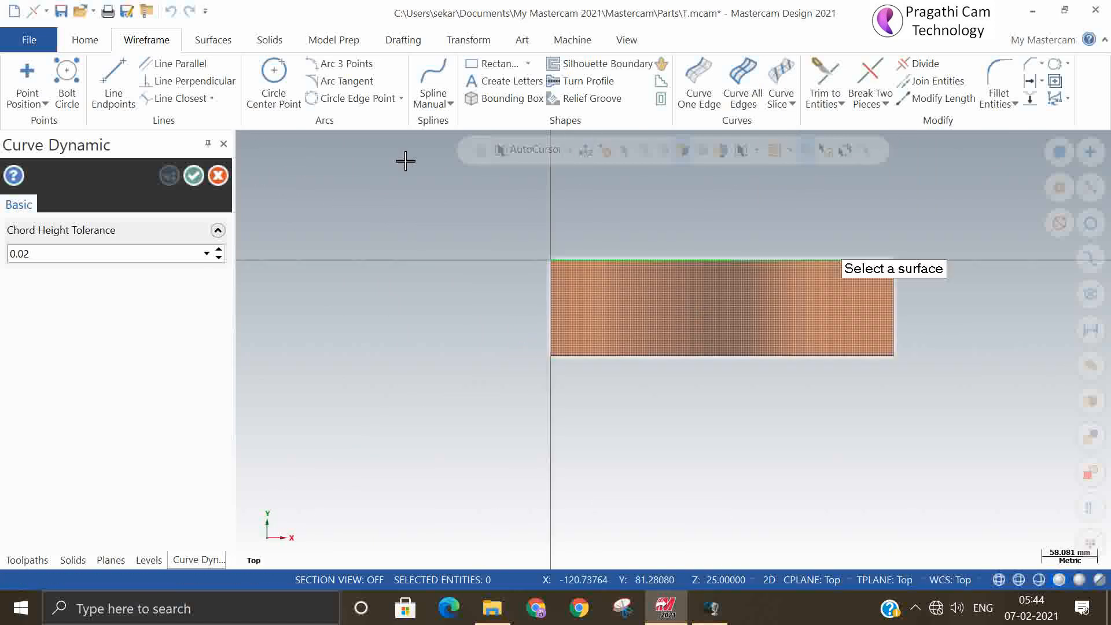
click(434, 78)
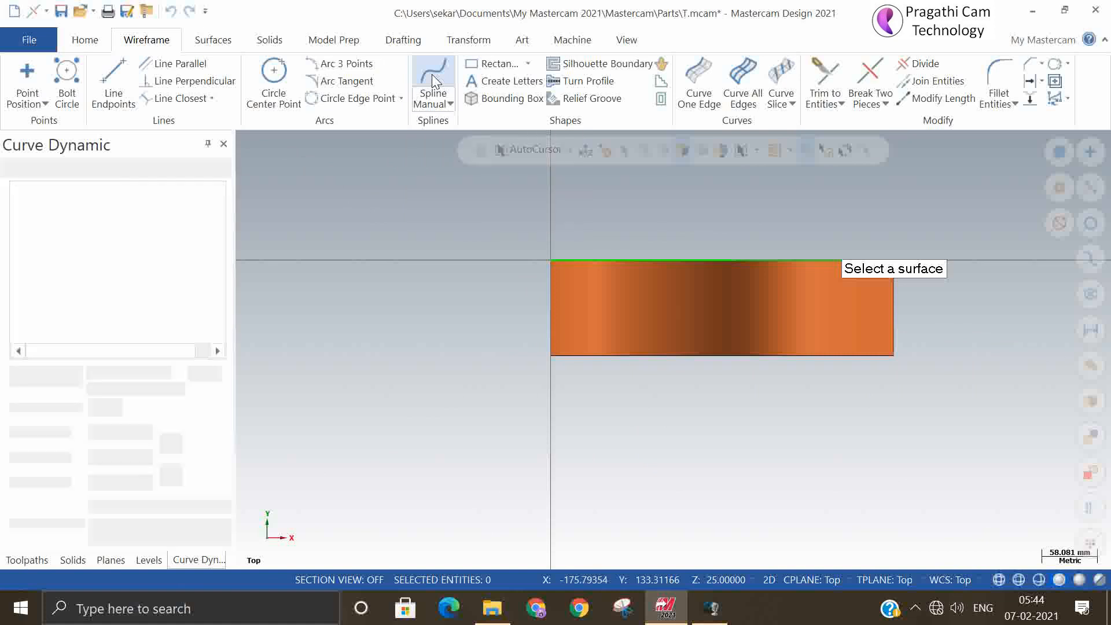
click(630, 300)
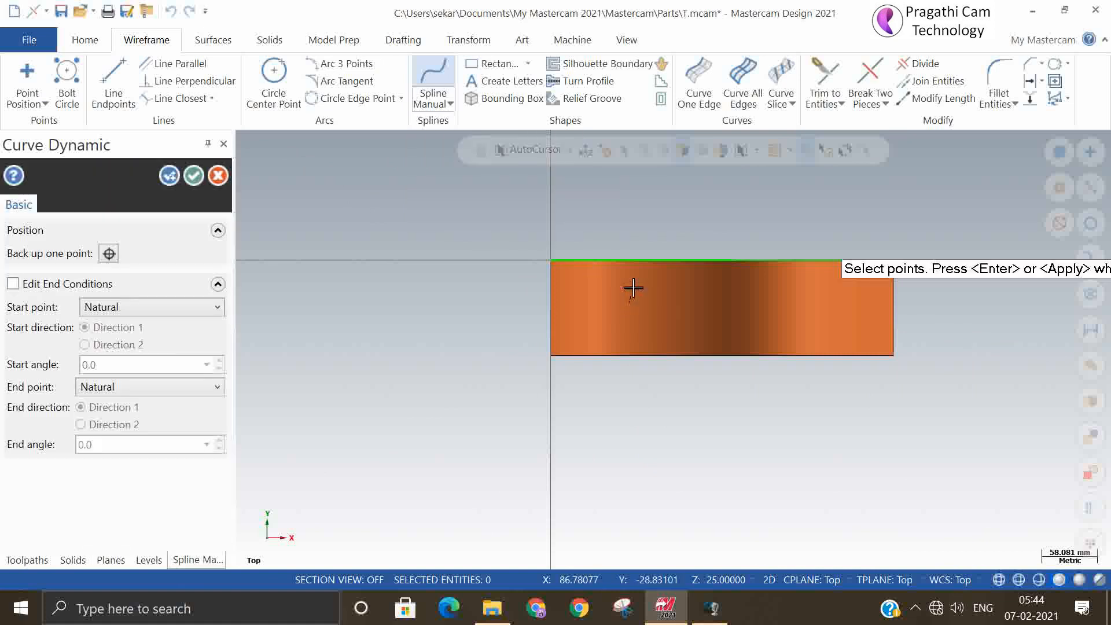
click(687, 301)
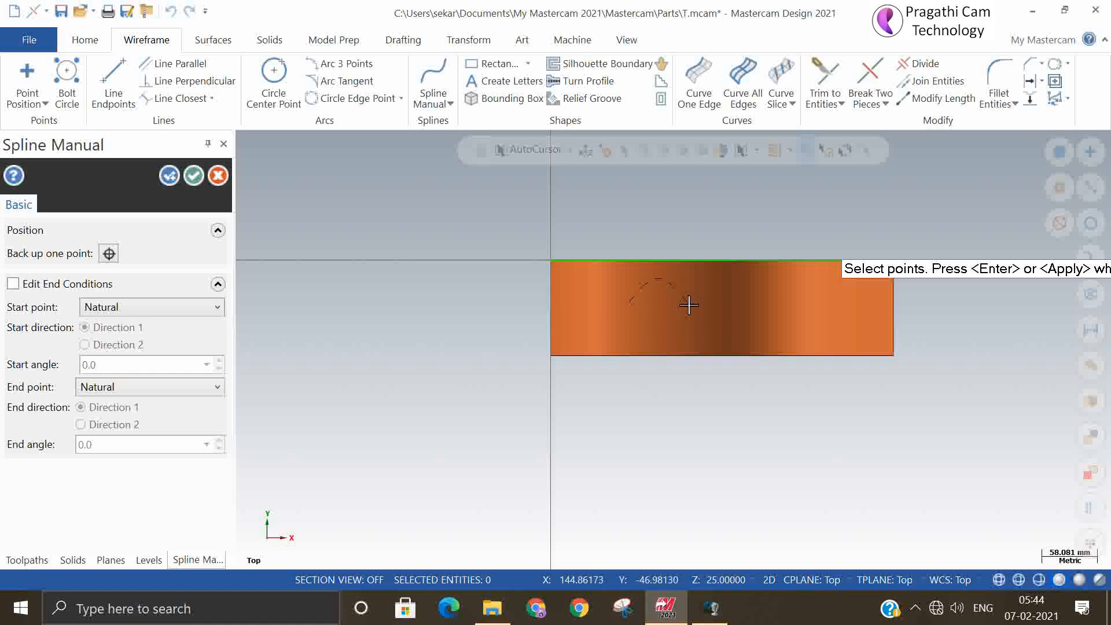
click(660, 329)
click(633, 301)
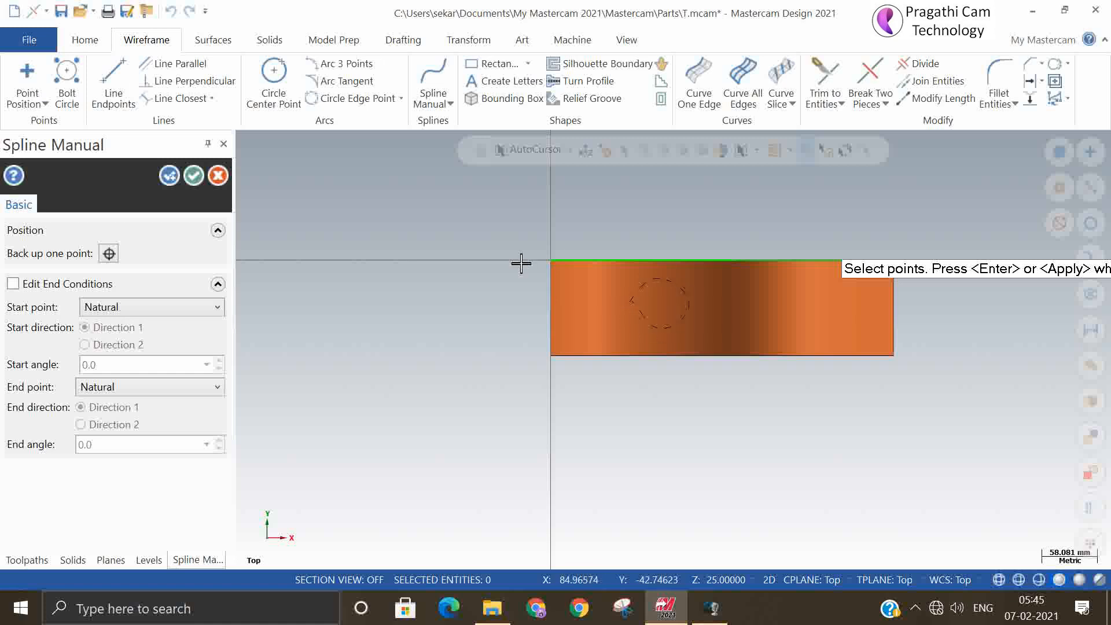
click(170, 175)
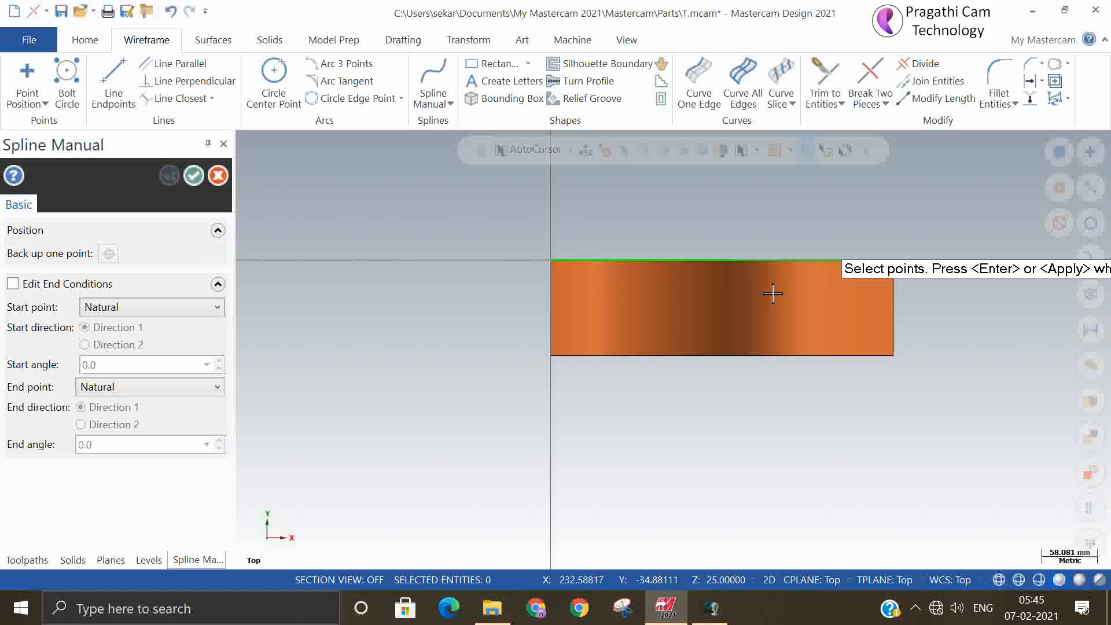
key(Escape)
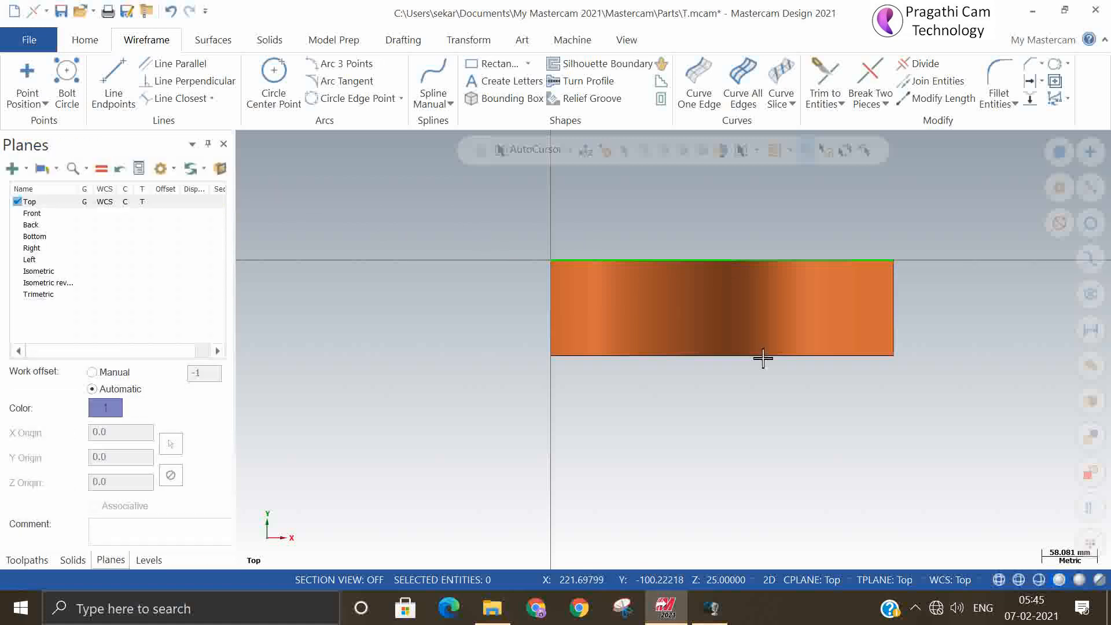
Step: Check how the flat manual spline lies relative to the wave surface and delete it
mouse_move(763, 359)
middle_down()
mouse_move(774, 308)
mouse_move(767, 189)
mouse_move(754, 218)
middle_up()
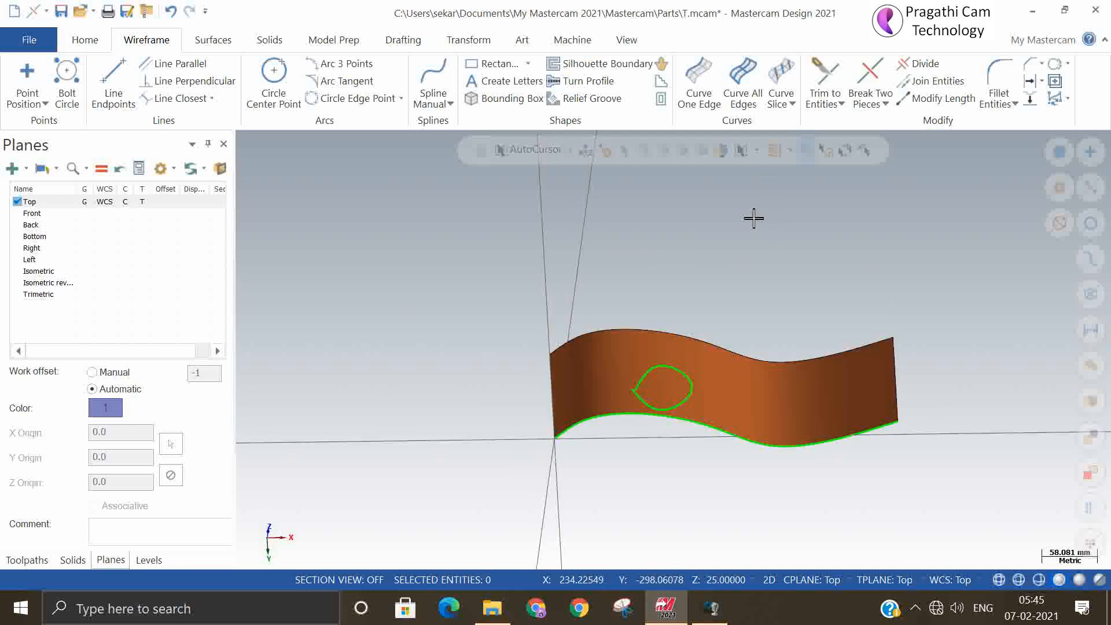
mouse_move(695, 426)
middle_down()
mouse_move(717, 280)
mouse_move(662, 498)
mouse_move(672, 469)
middle_up()
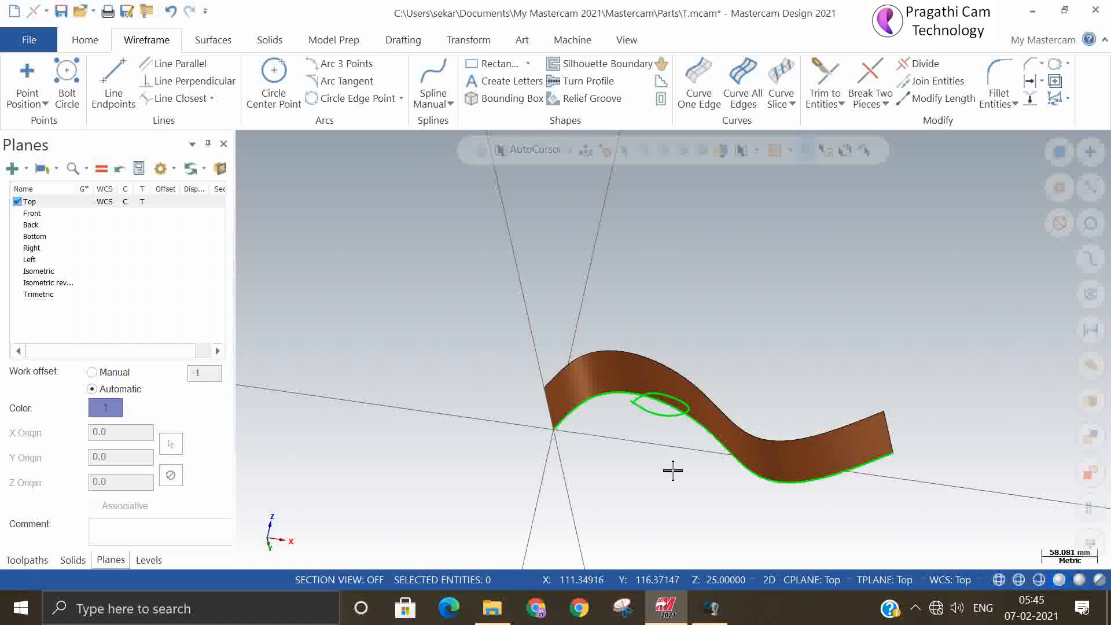
click(654, 418)
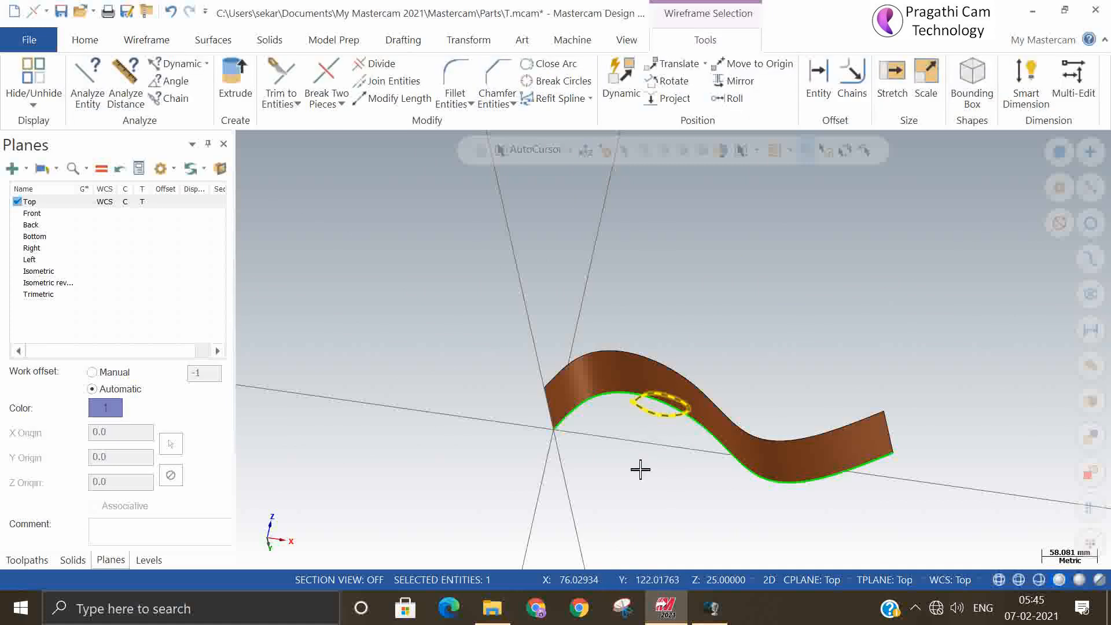
key(Delete)
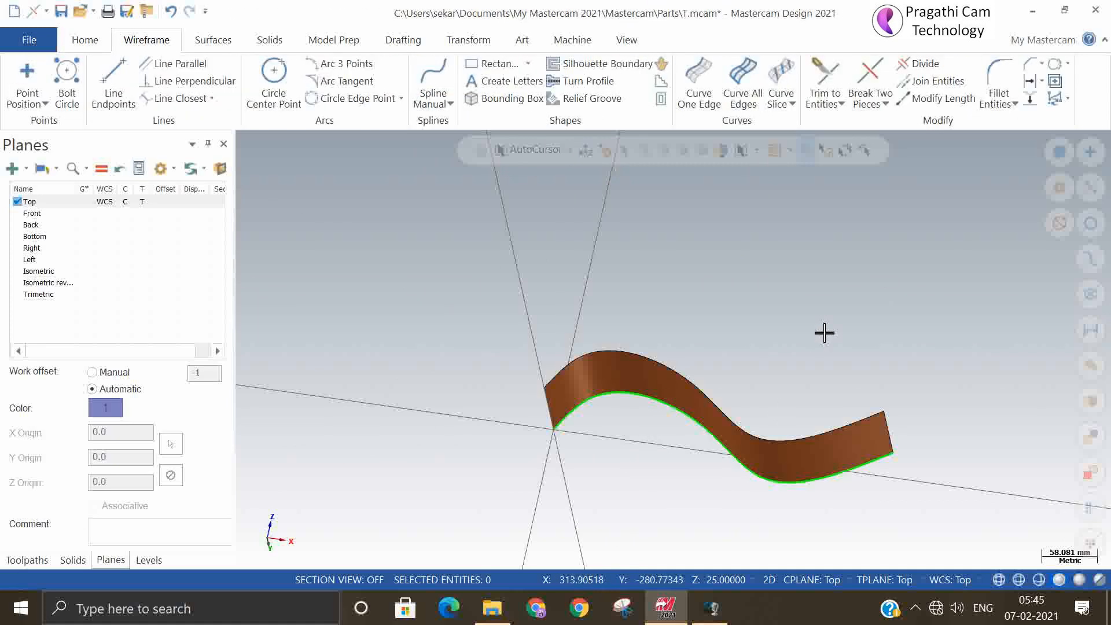
Step: Create a loop-shaped Curve Dynamic through five points on the upper part of the wave surface in the Isometric view
right_click(824, 333)
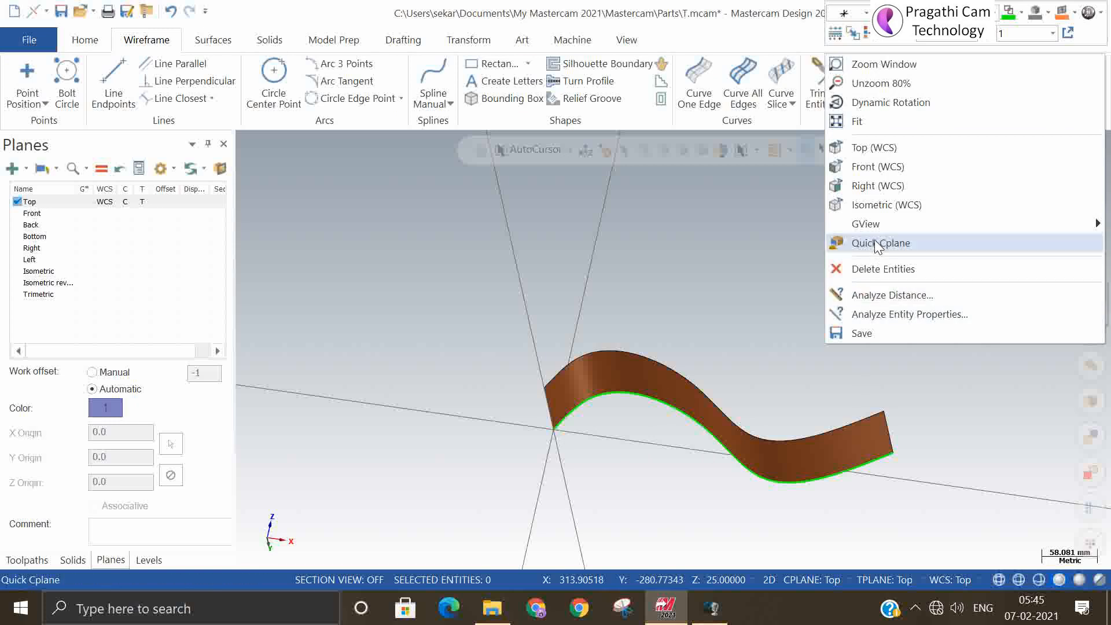
click(875, 203)
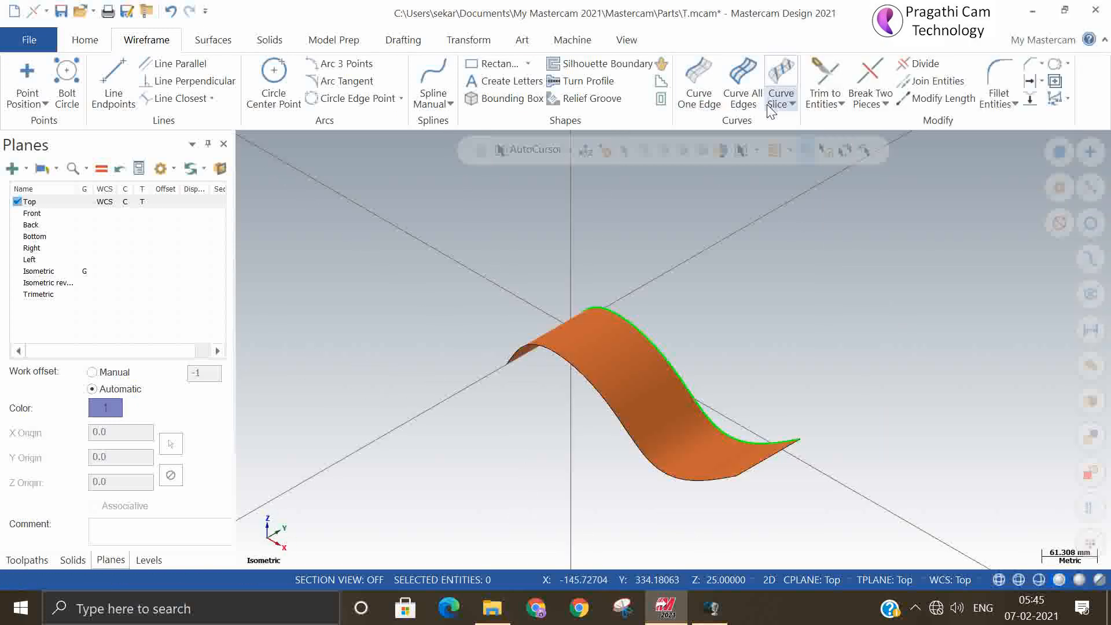
click(792, 106)
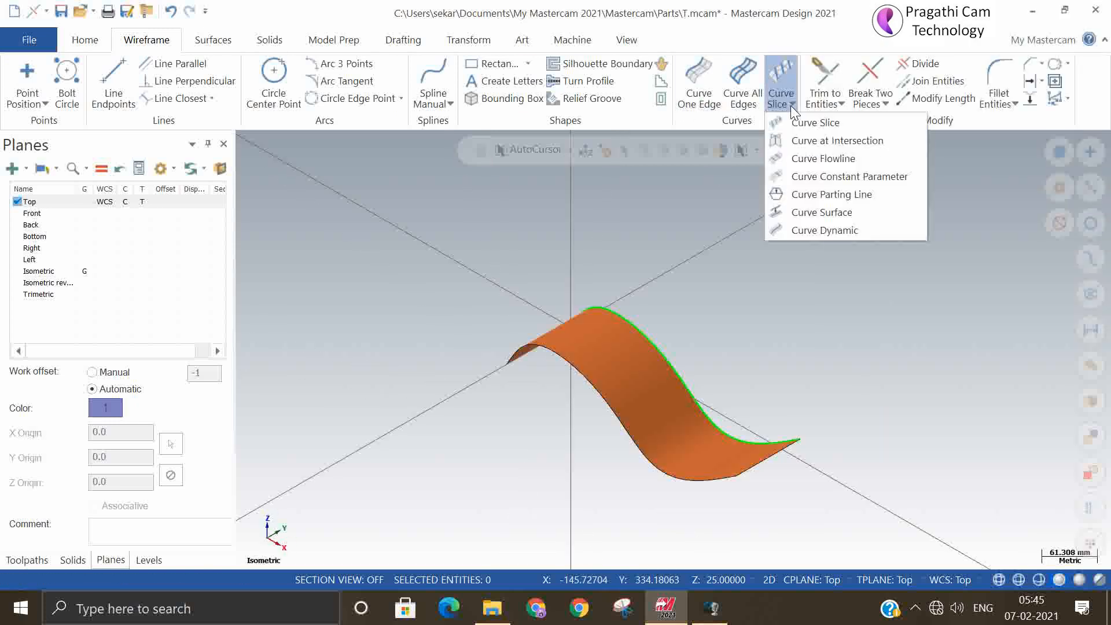
click(801, 230)
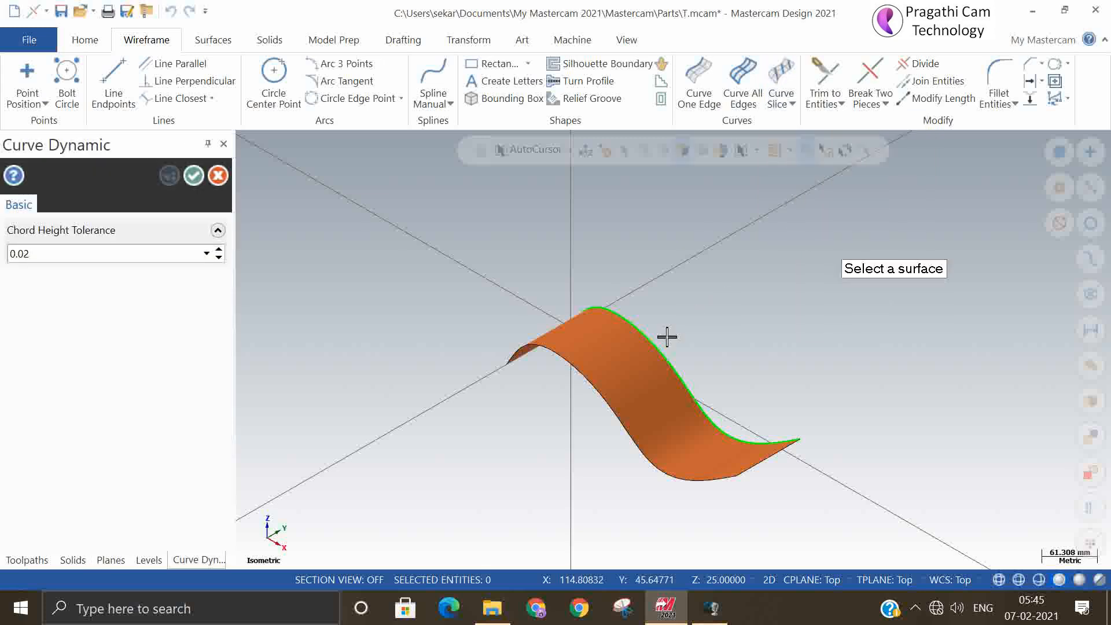
click(613, 364)
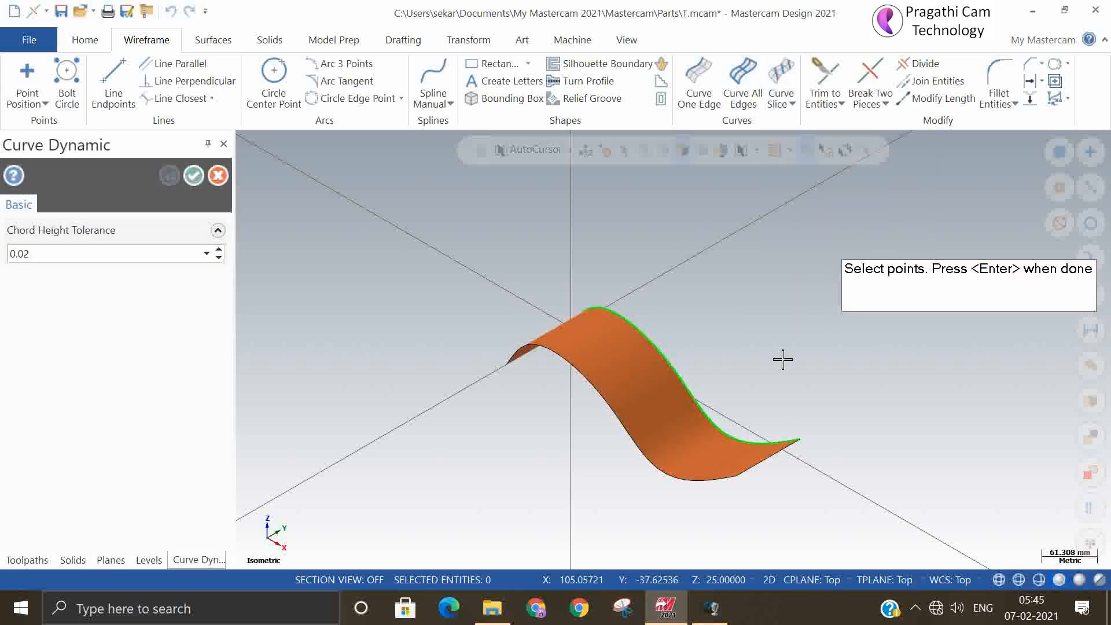
click(603, 331)
click(642, 355)
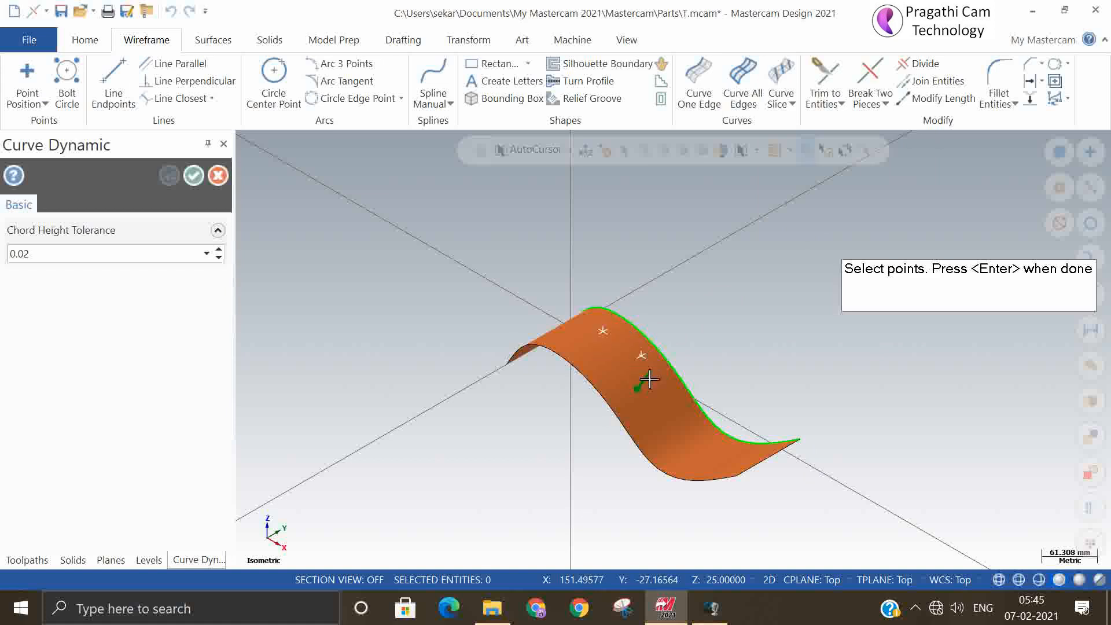
click(636, 399)
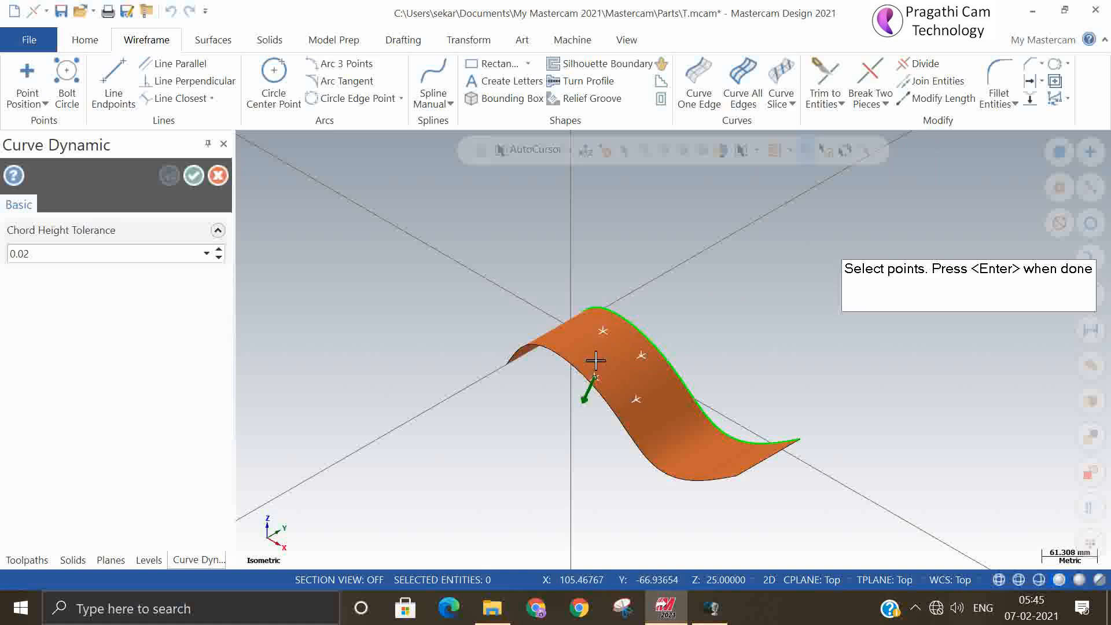
click(605, 328)
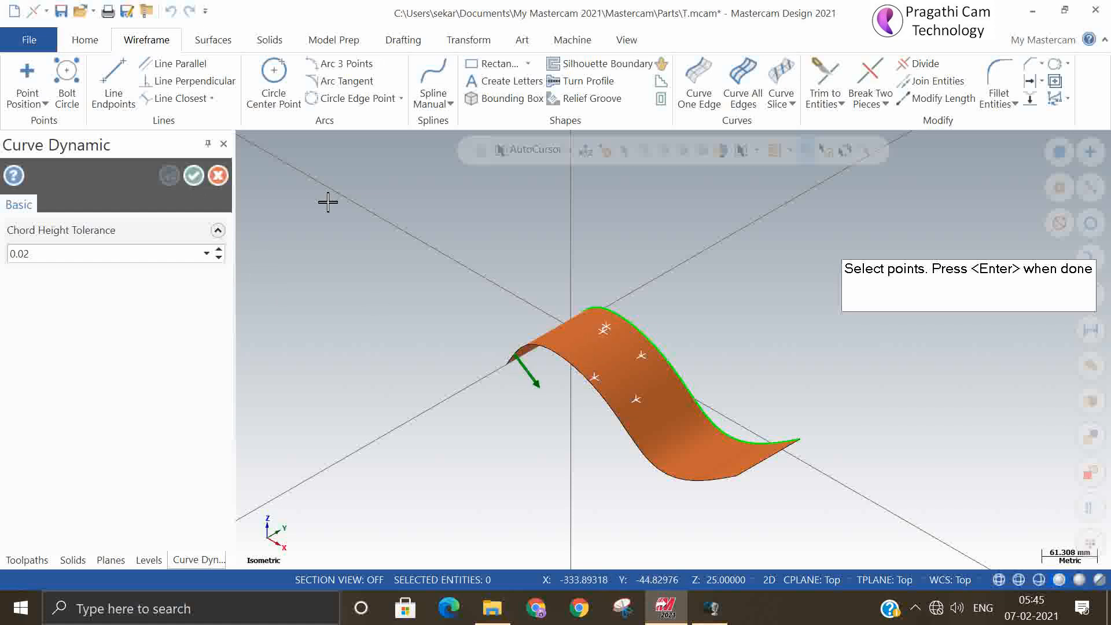
key(Return)
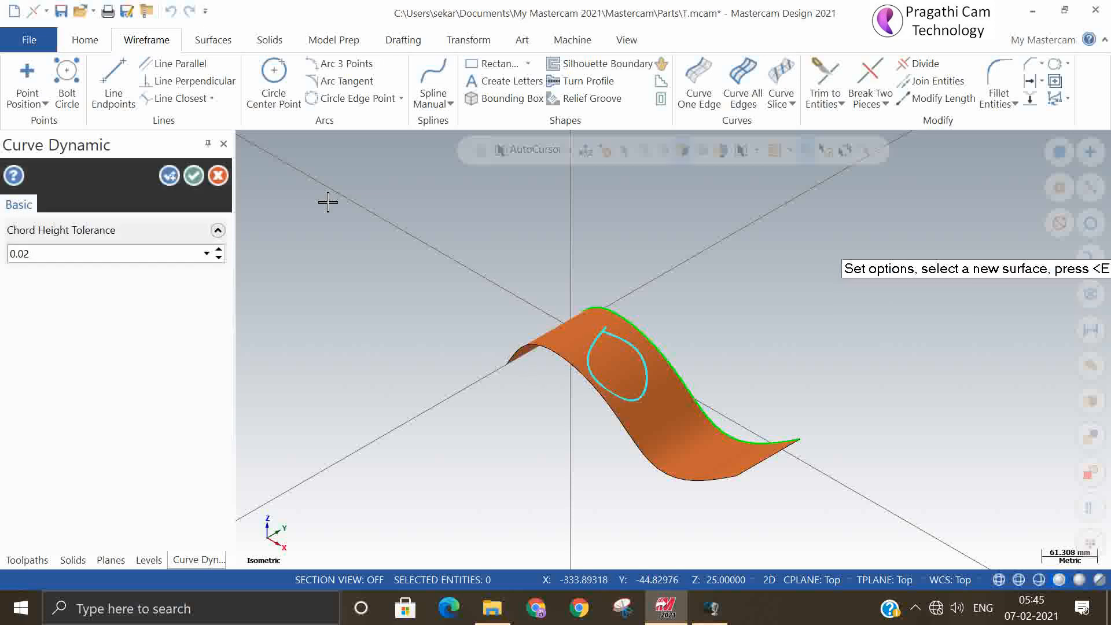
click(201, 174)
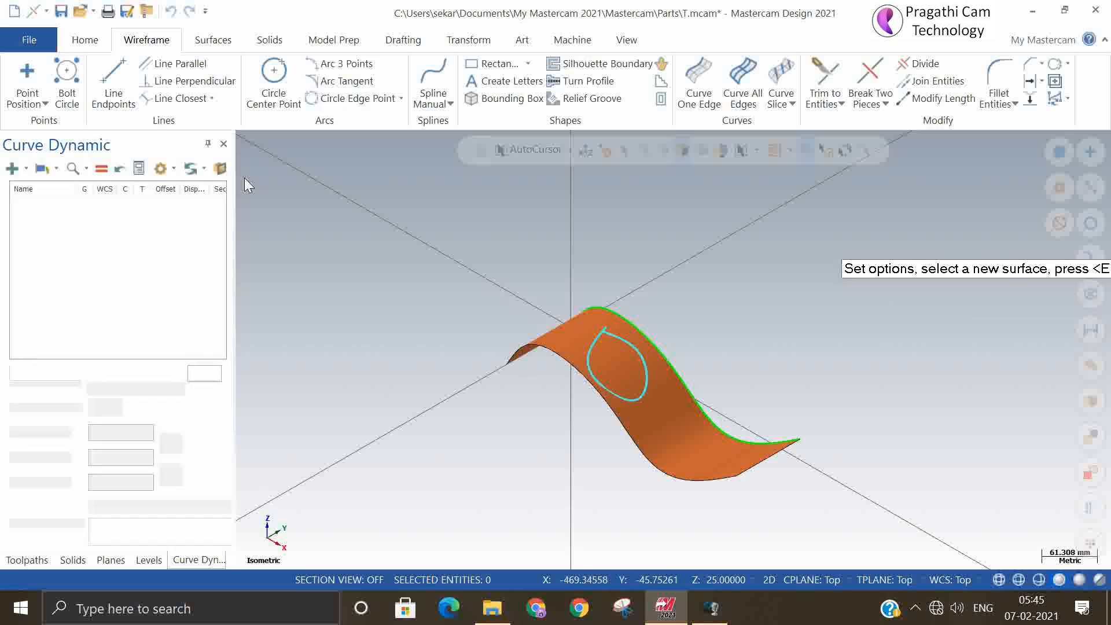
click(793, 105)
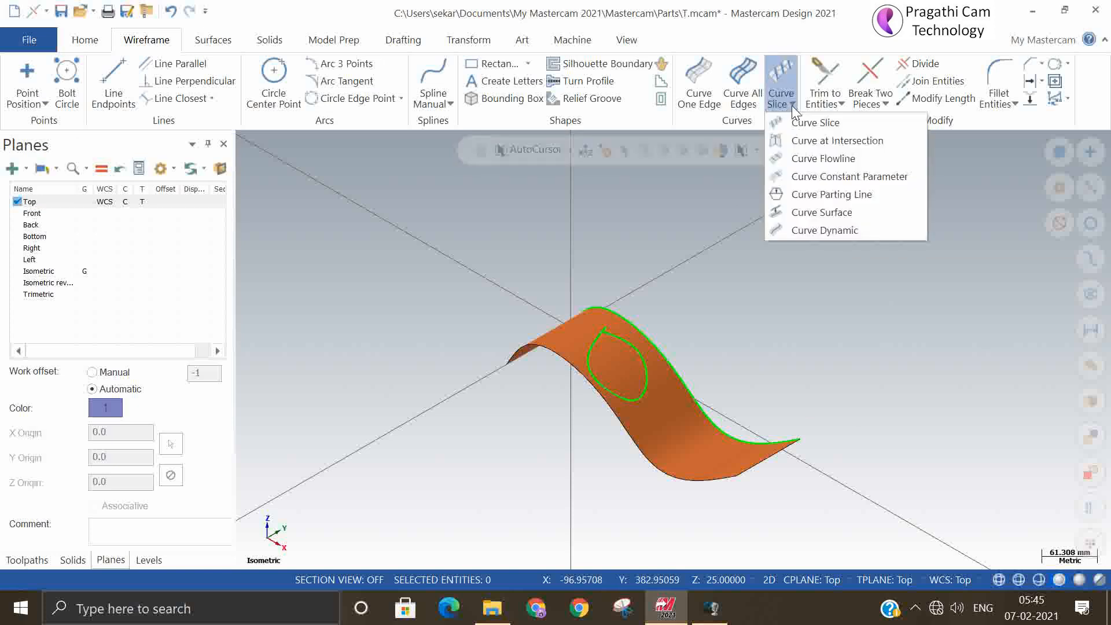
click(869, 216)
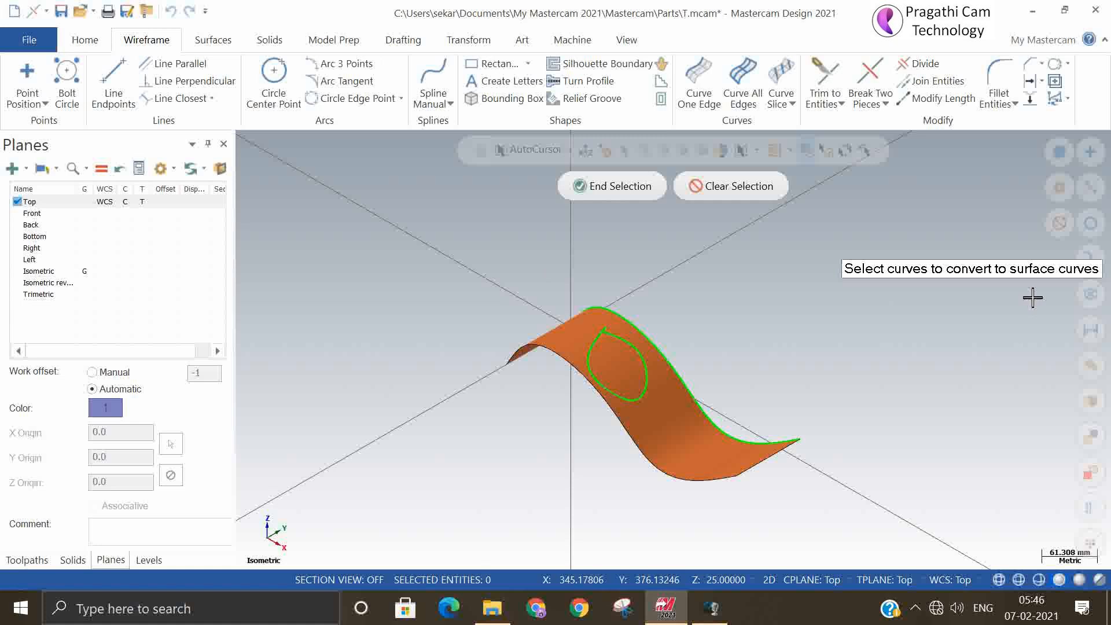
key(Escape)
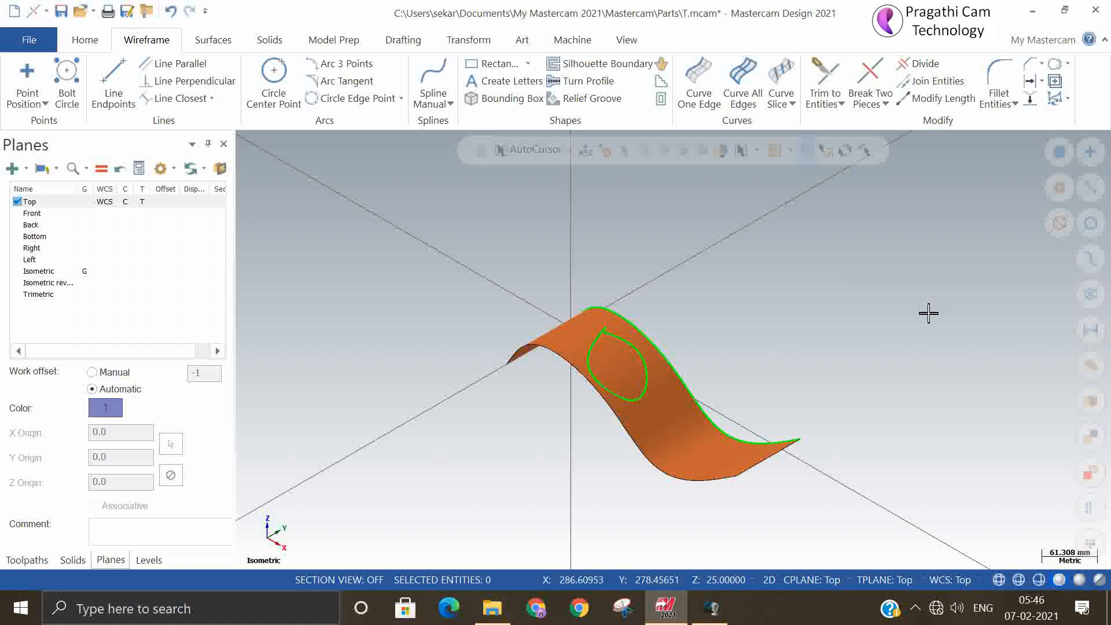
Step: Convert the green curve along the wave surface's far long edge to a surface curve with Curve Surface
click(794, 105)
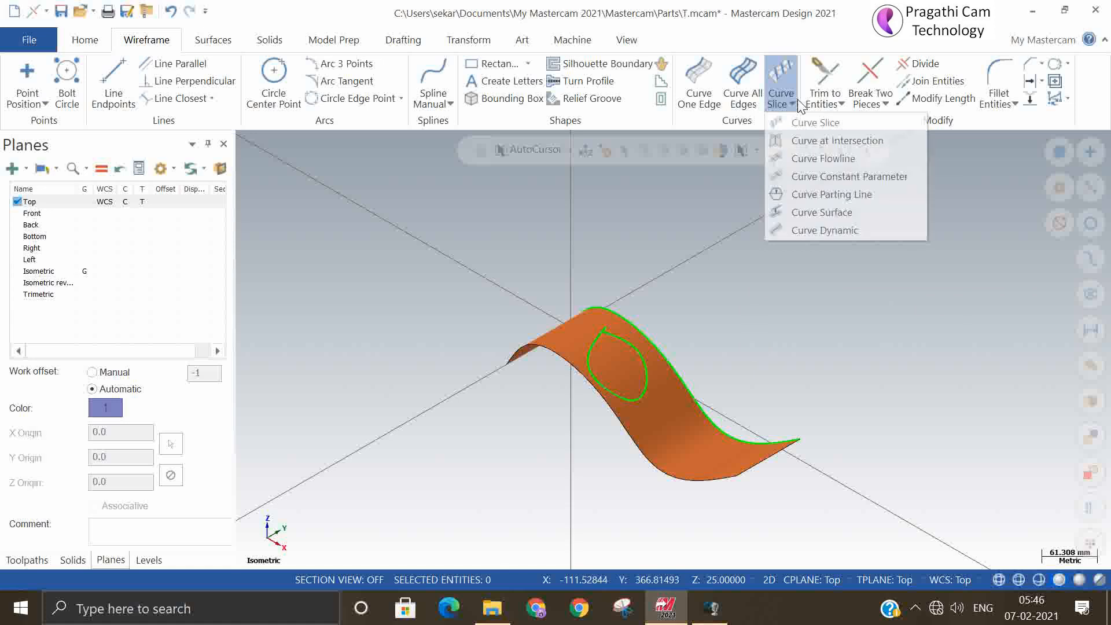
click(841, 214)
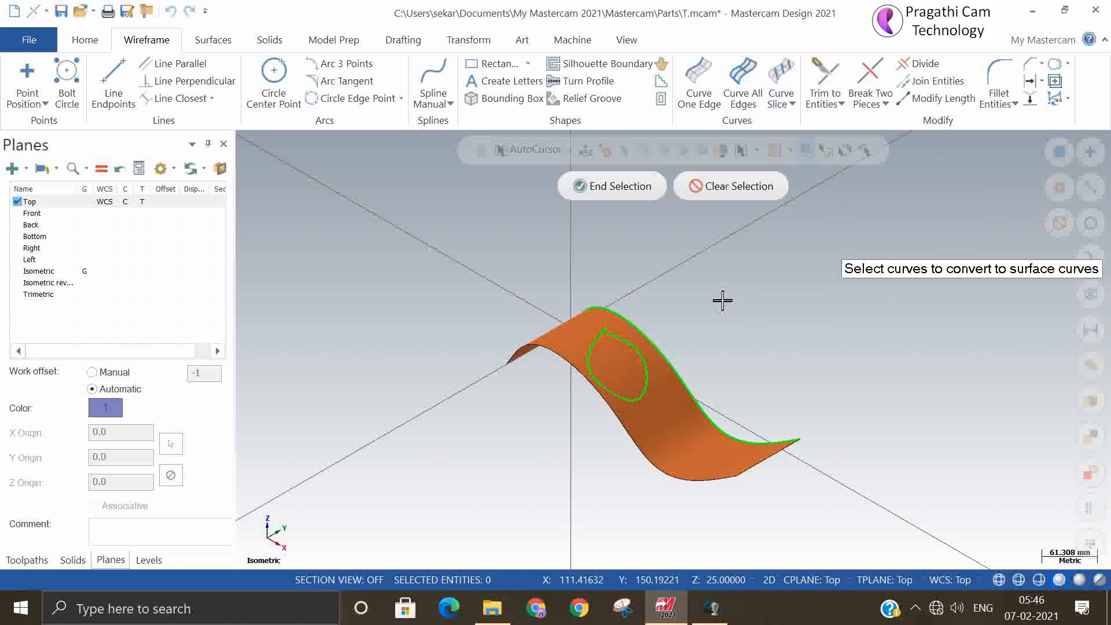
click(692, 348)
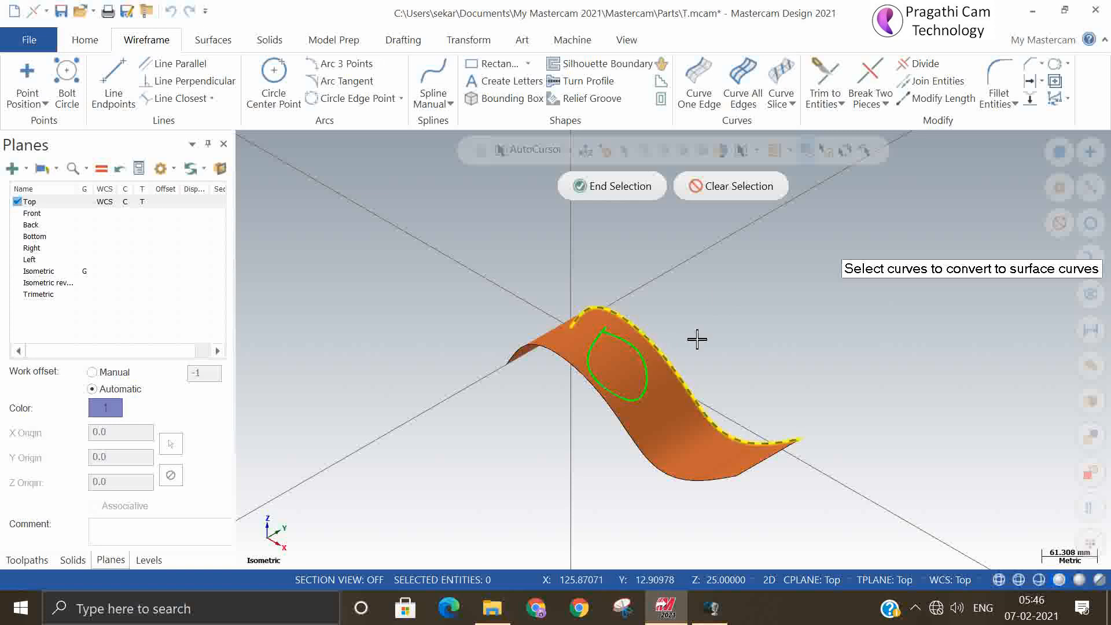
click(628, 197)
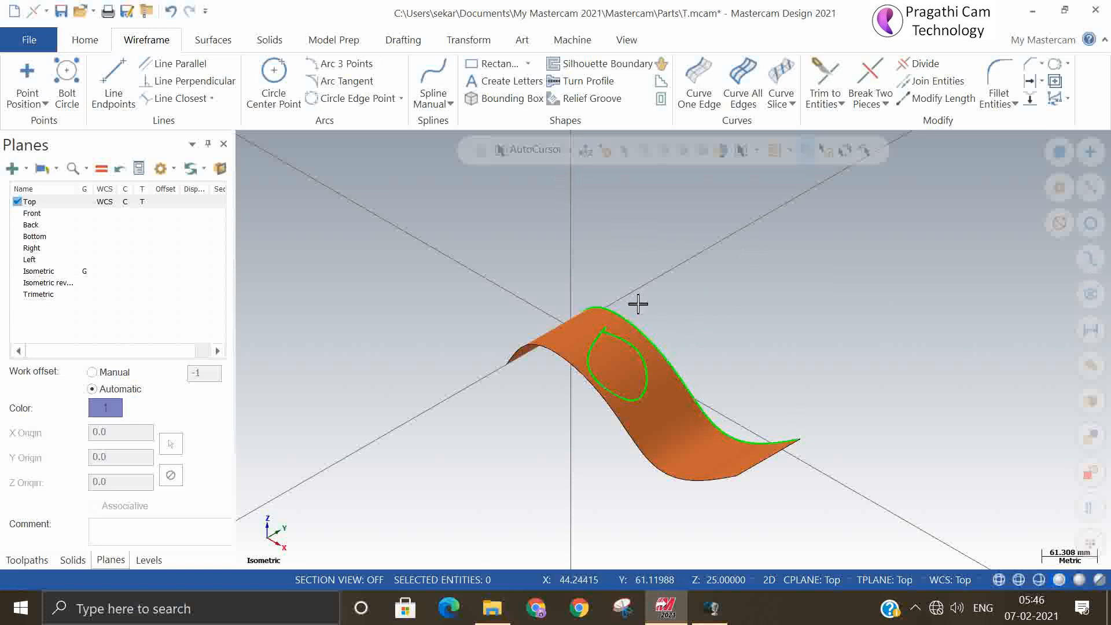
click(633, 326)
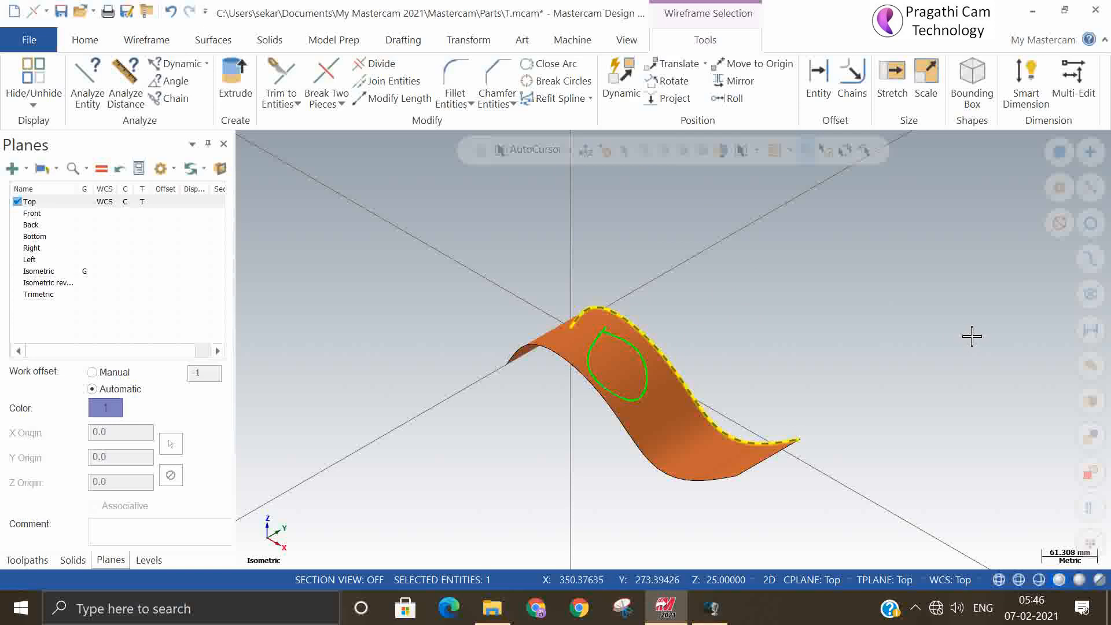
key(Escape)
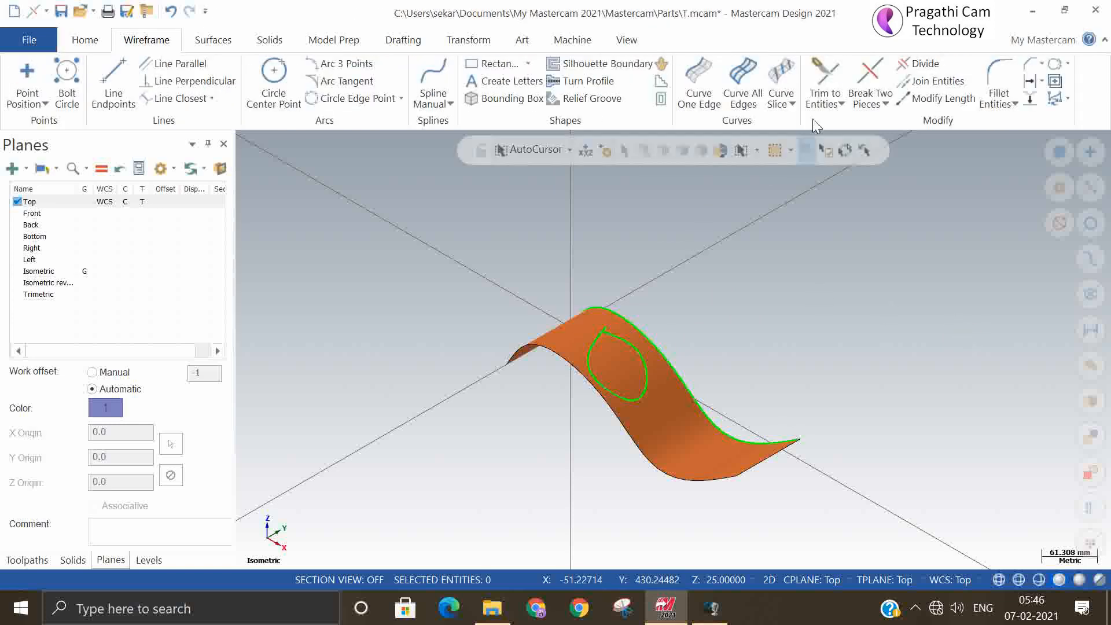
click(793, 104)
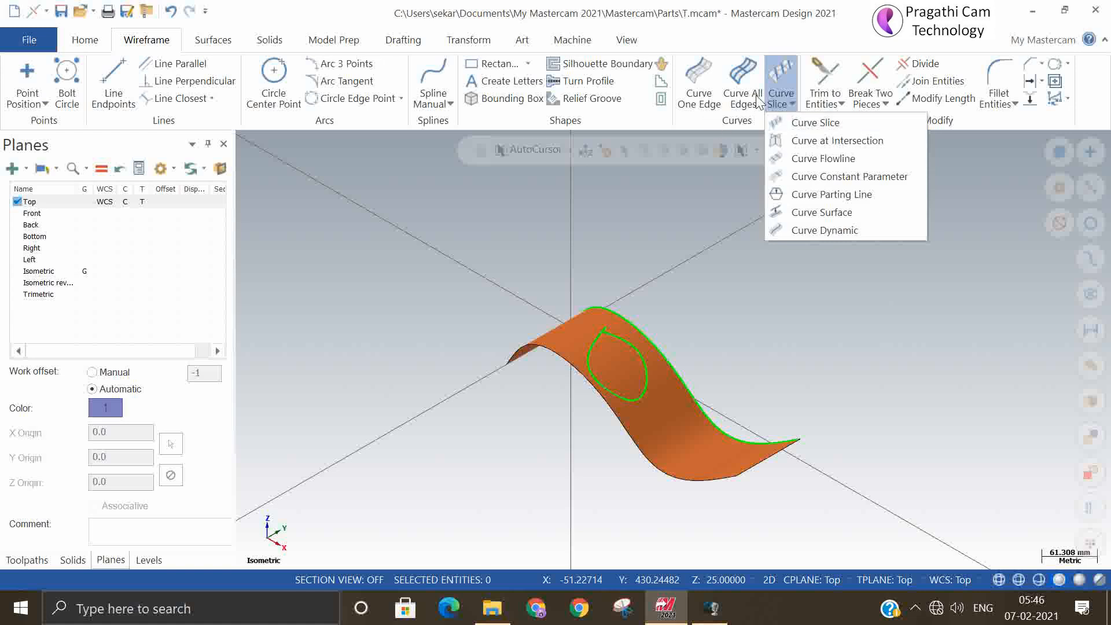
click(791, 104)
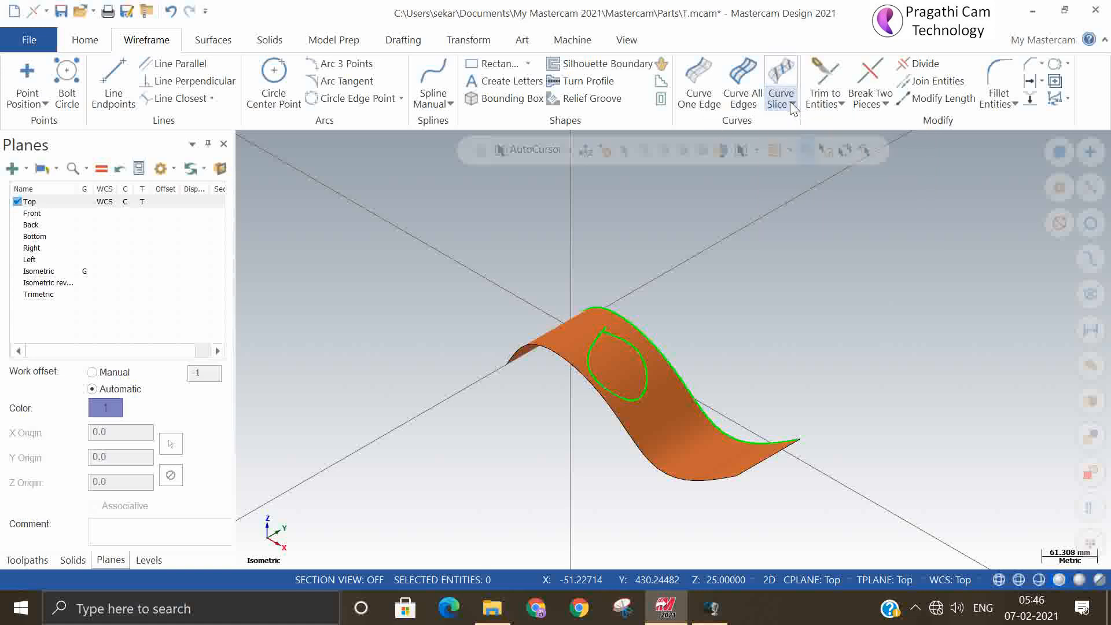
click(792, 105)
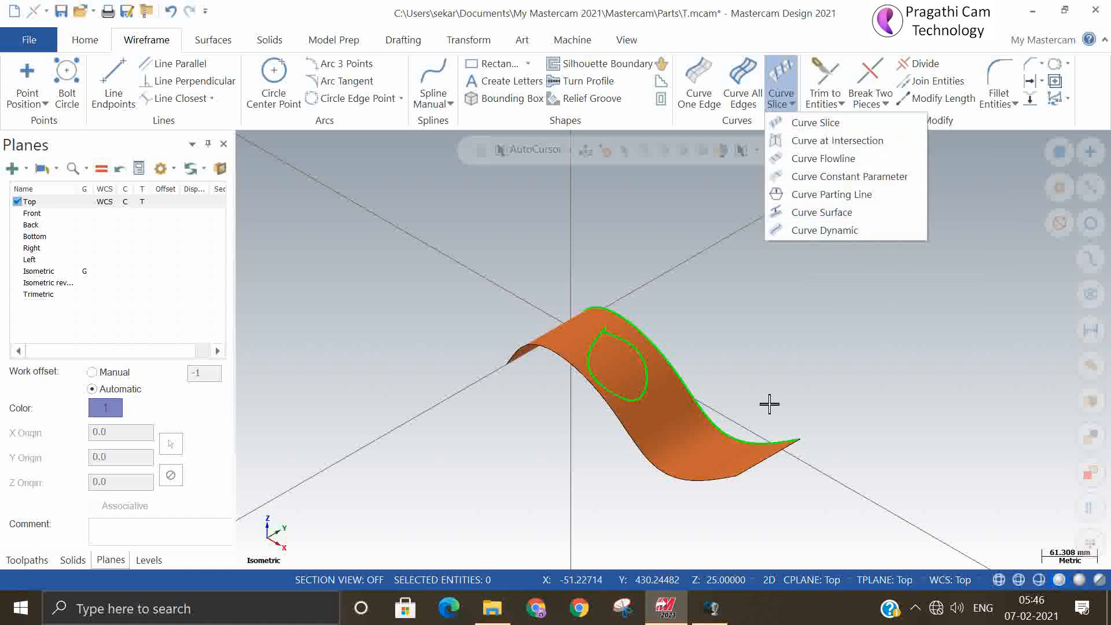
click(657, 368)
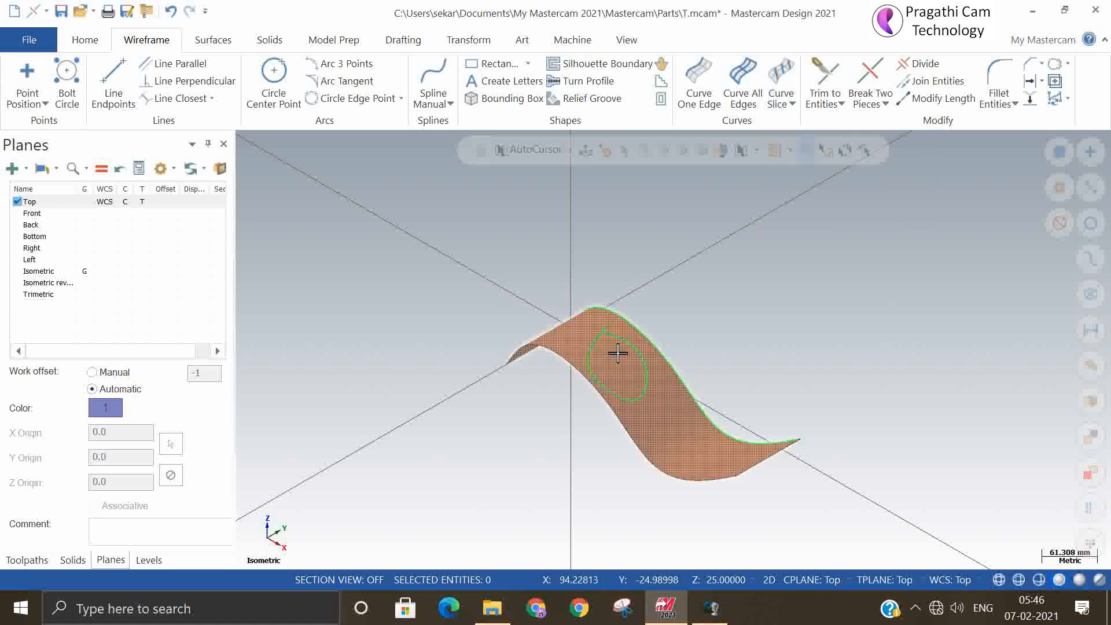
Step: Delete the loop-shaped dynamic curve and the green edge curve from the wave surface
click(633, 351)
click(683, 342)
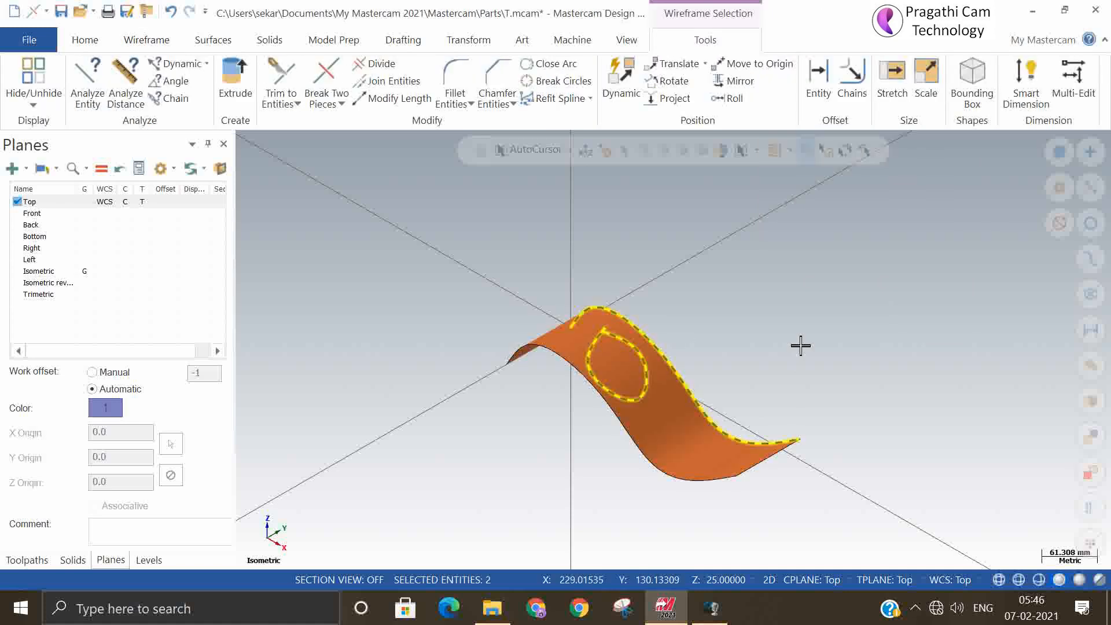
key(Delete)
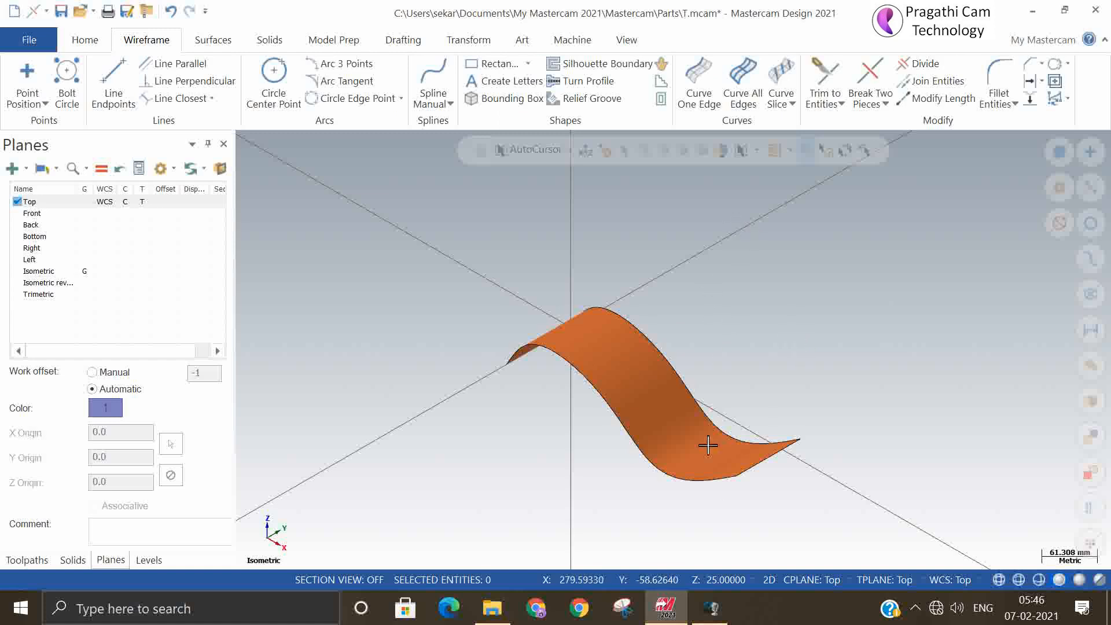
click(714, 608)
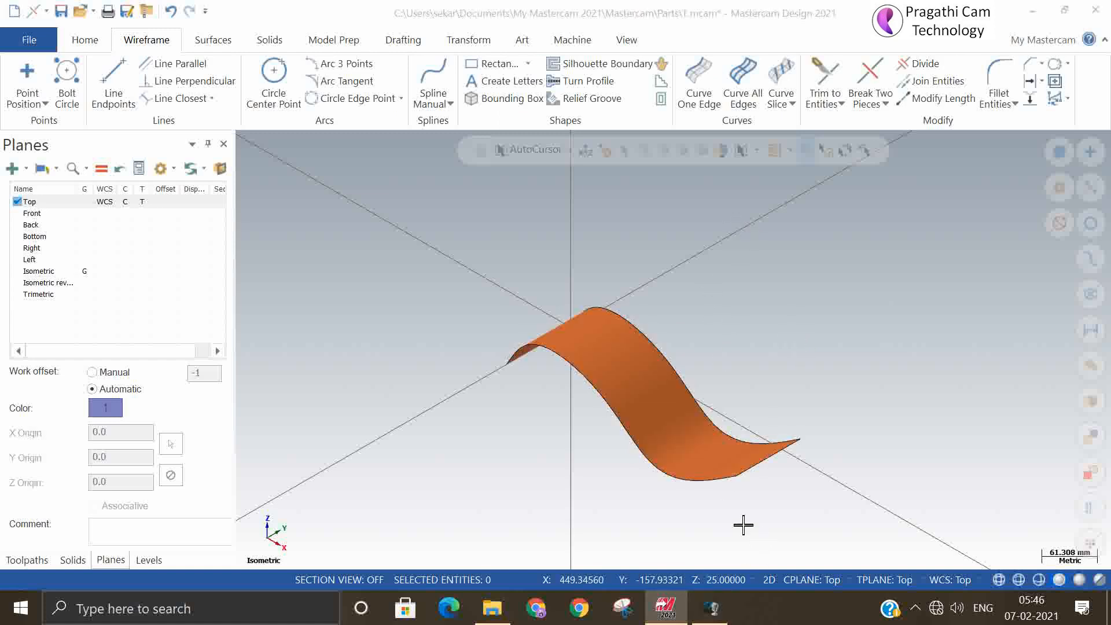